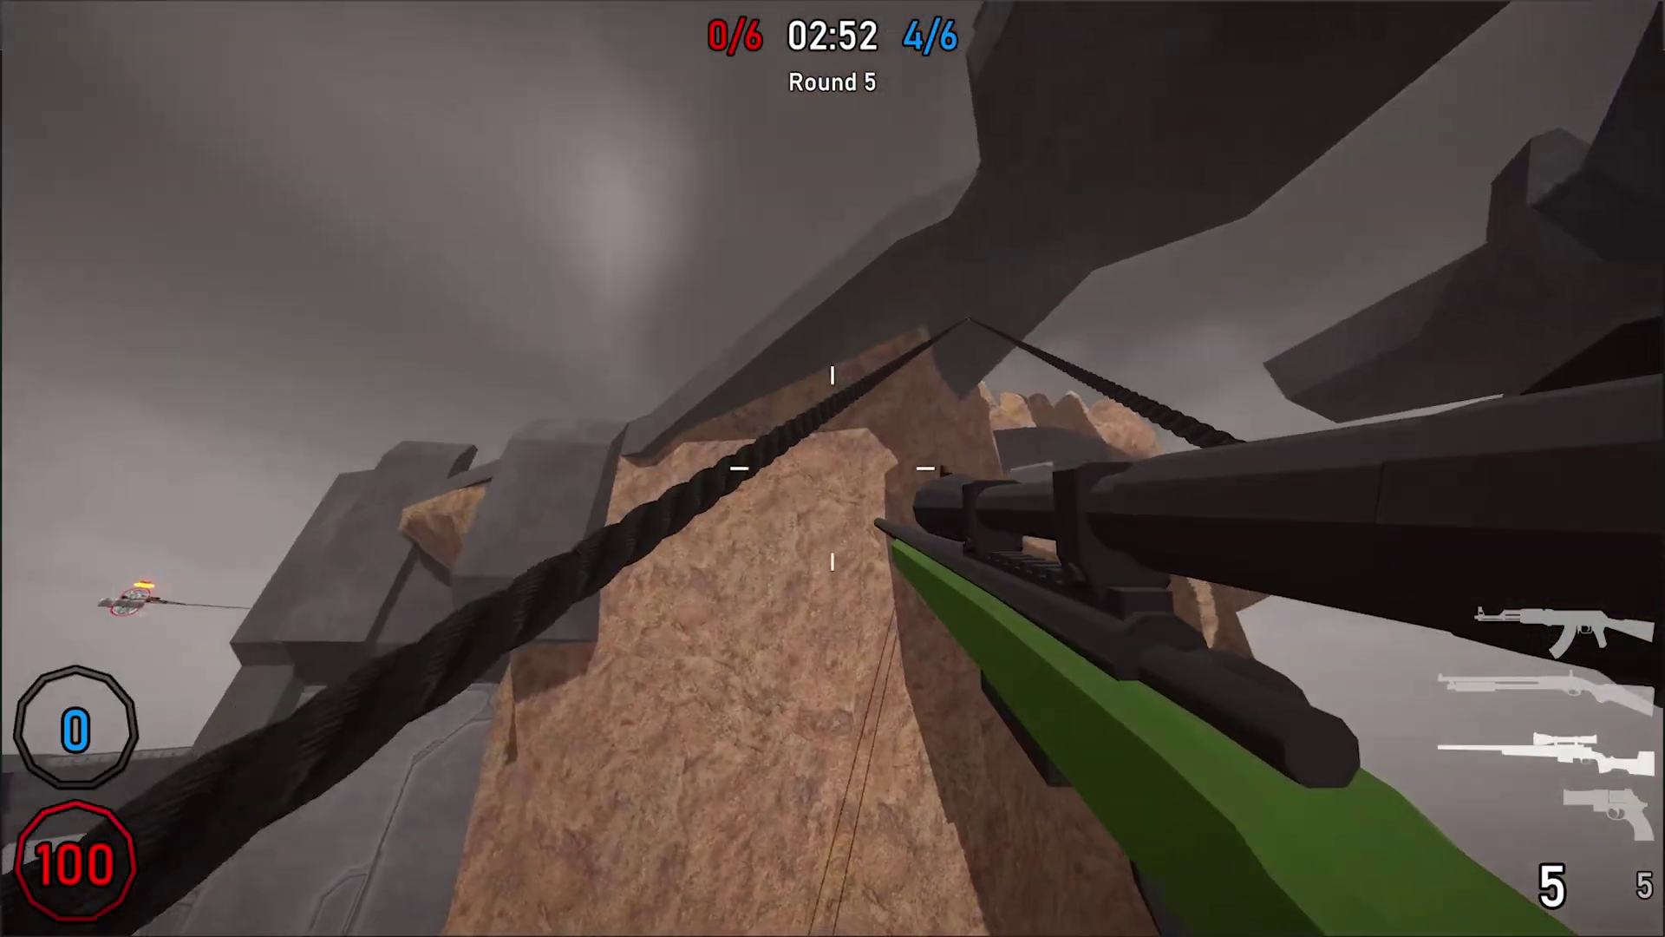
key("1")
right_click(833, 468)
left_click(832, 468)
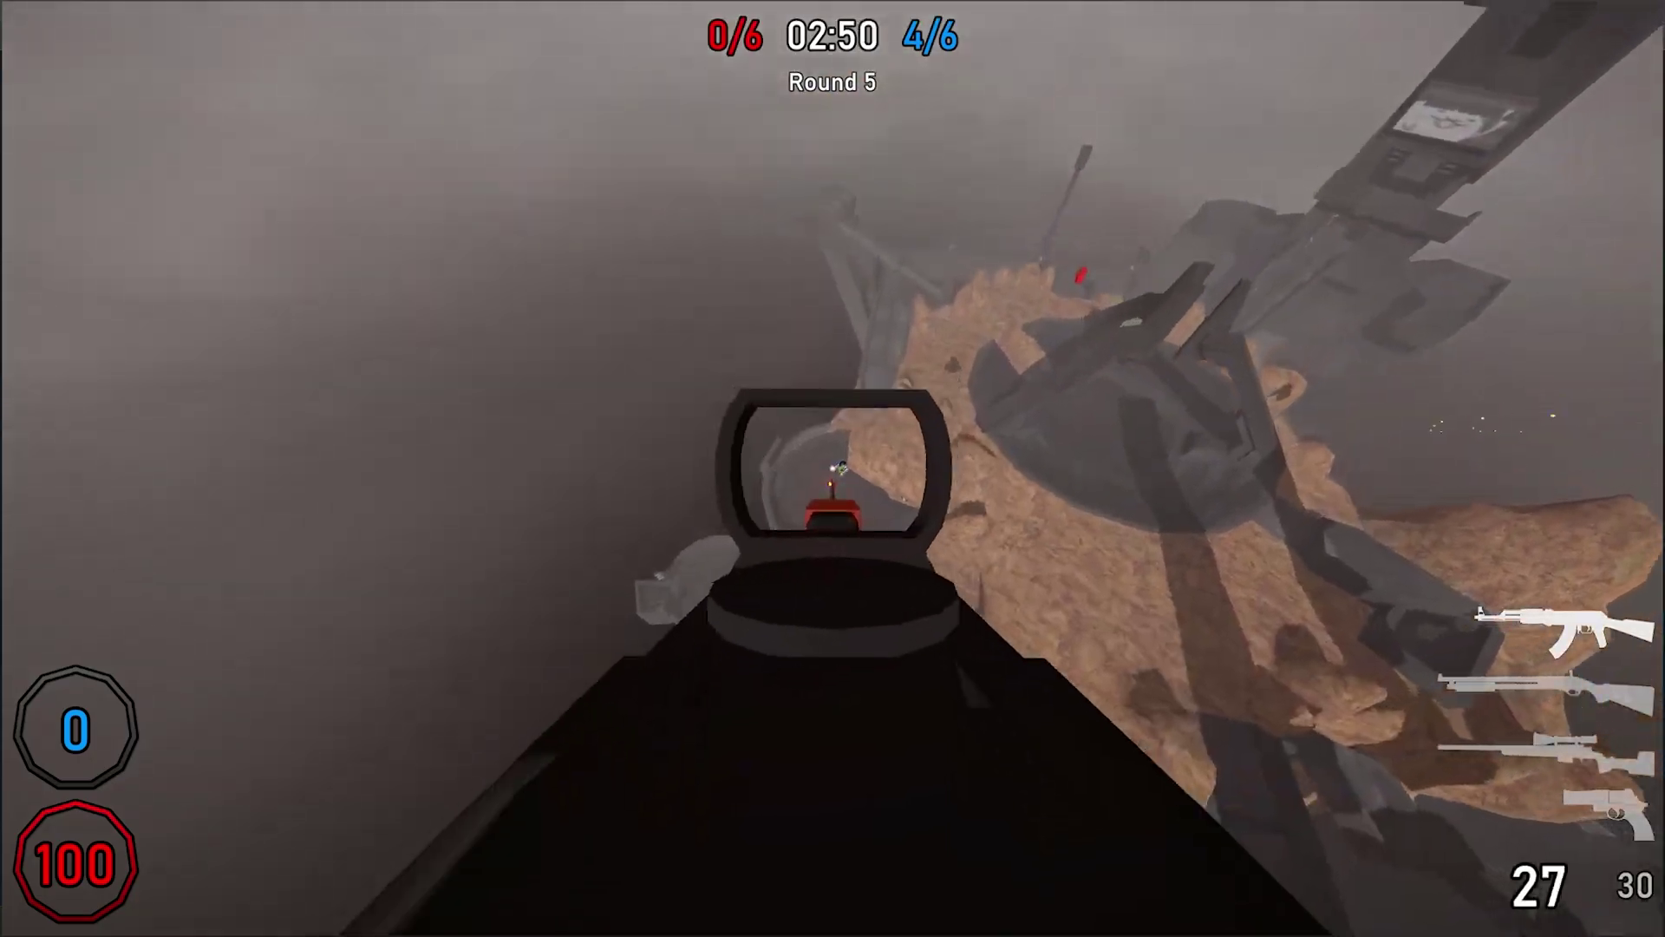
left_click(832, 469)
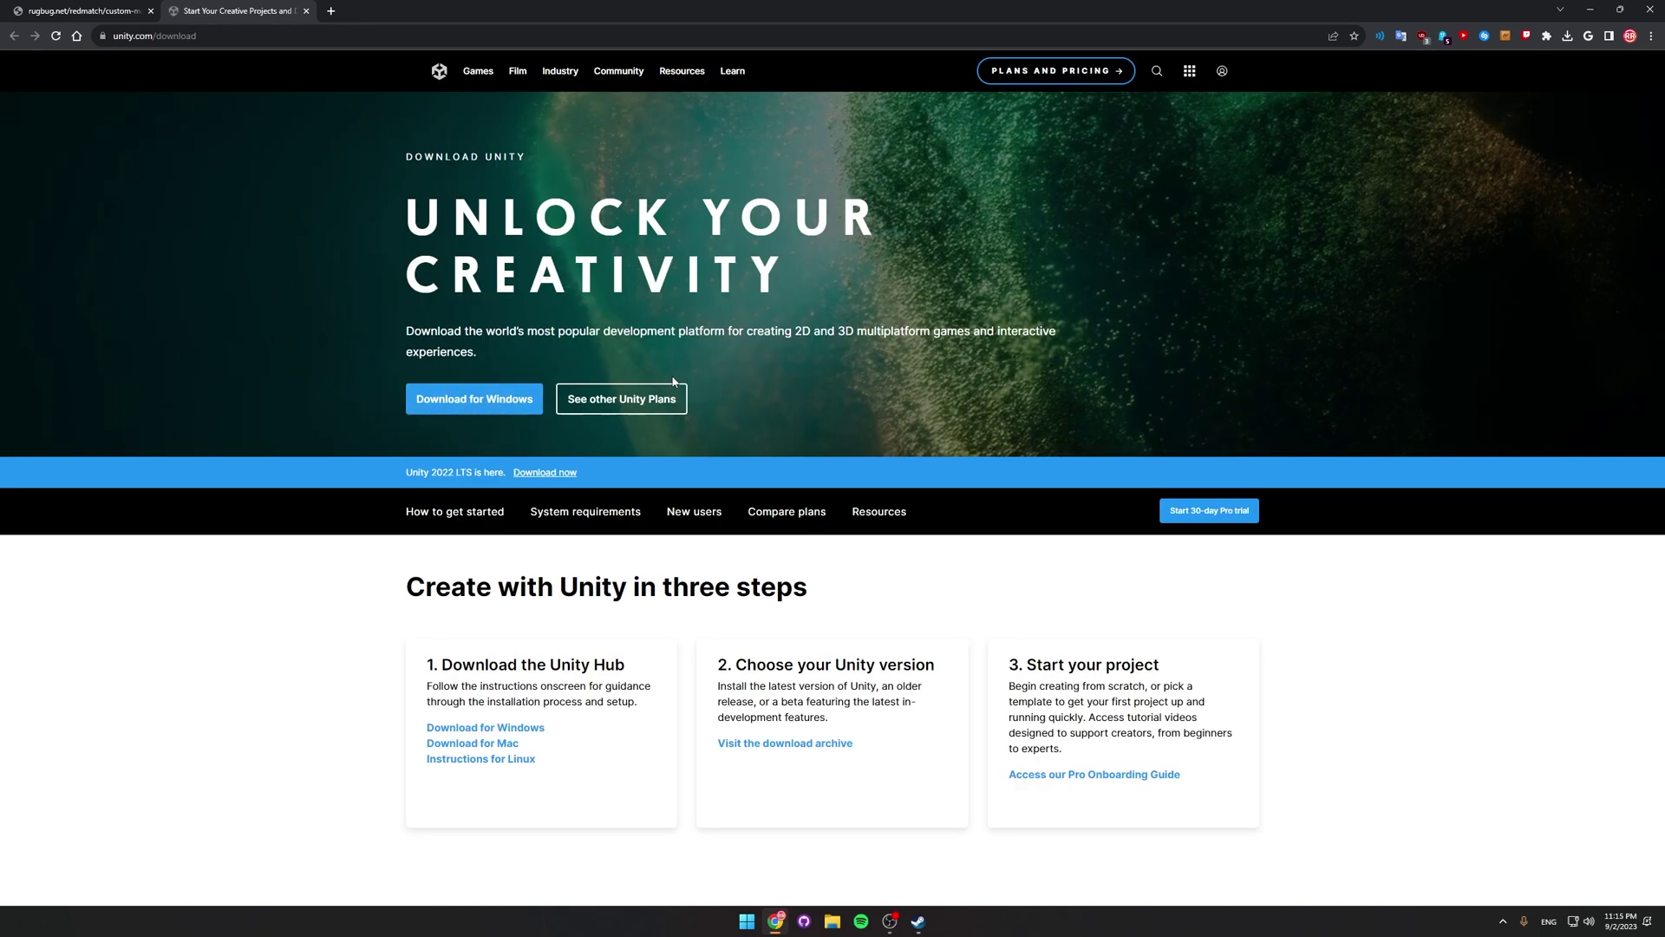
Try the Unity Hub install link on the Unity 2019.4.17 release page, cancel the launch prompt and close the page.
key("ctrl+w")
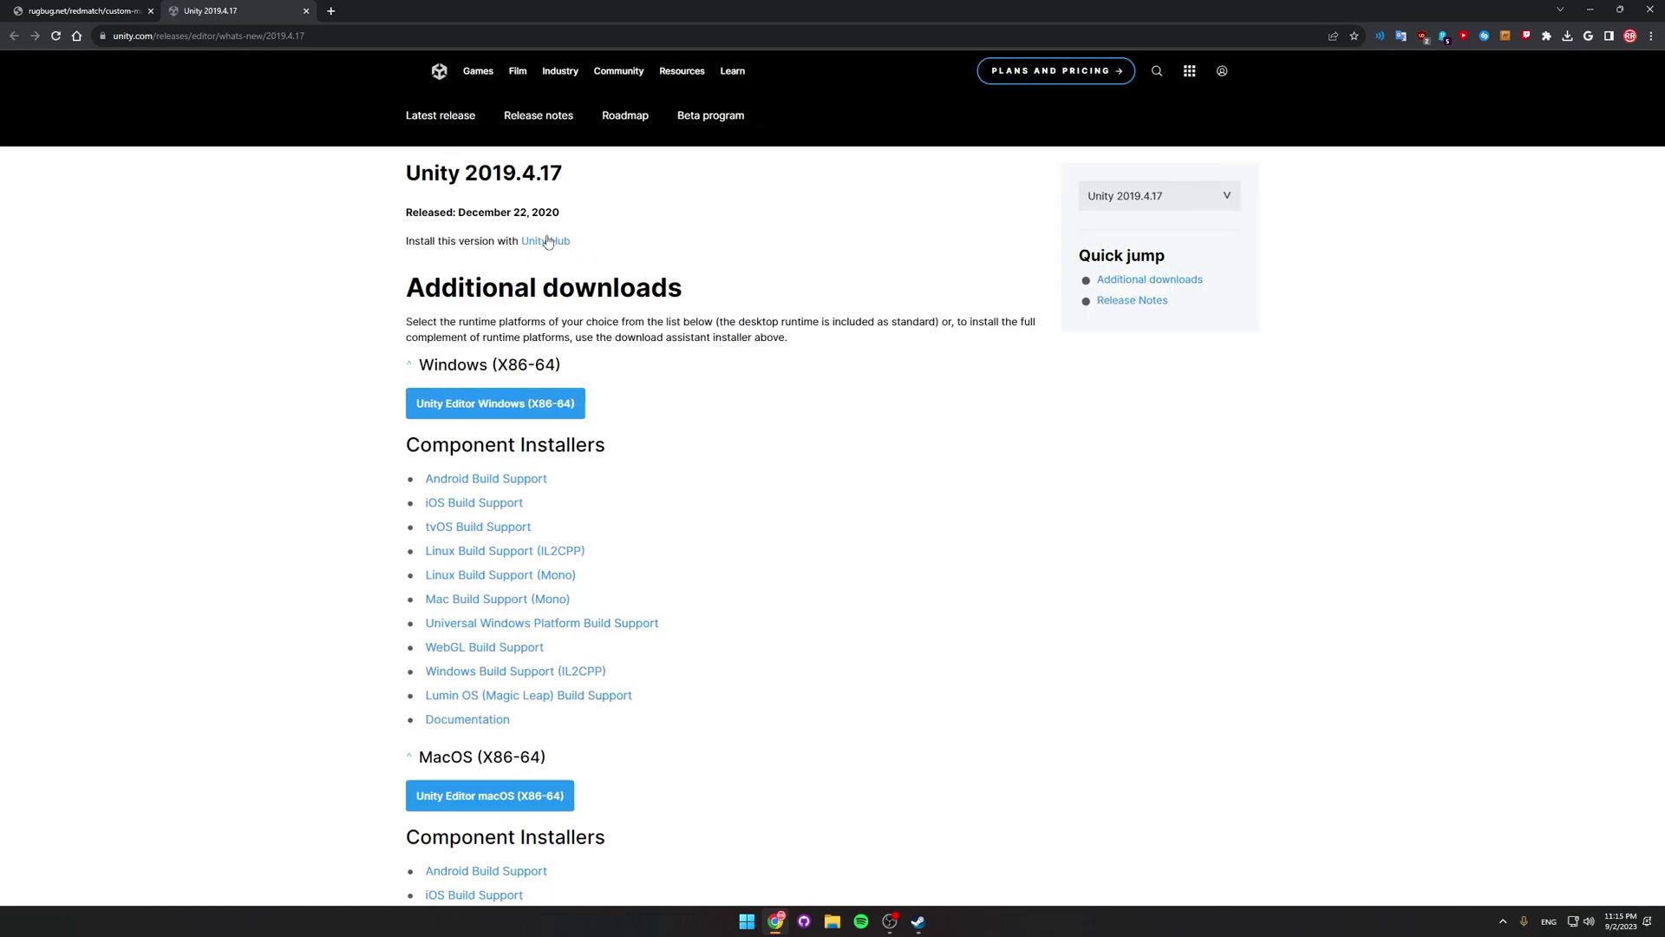
left_click(552, 246)
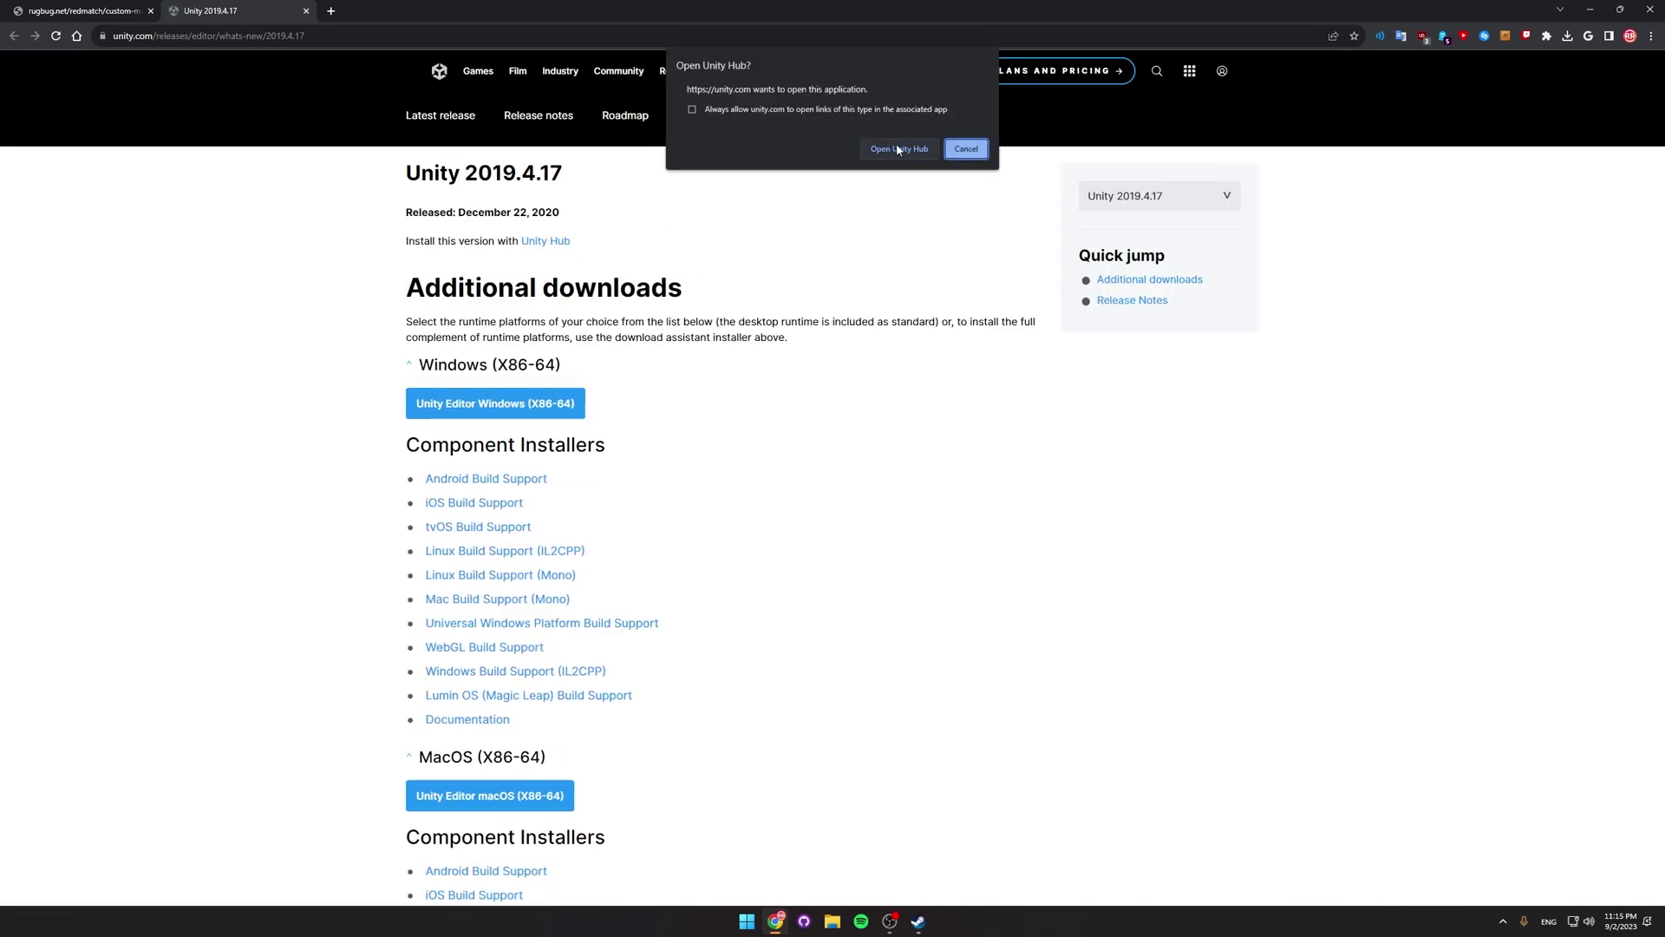
left_click(963, 151)
key("ctrl+w")
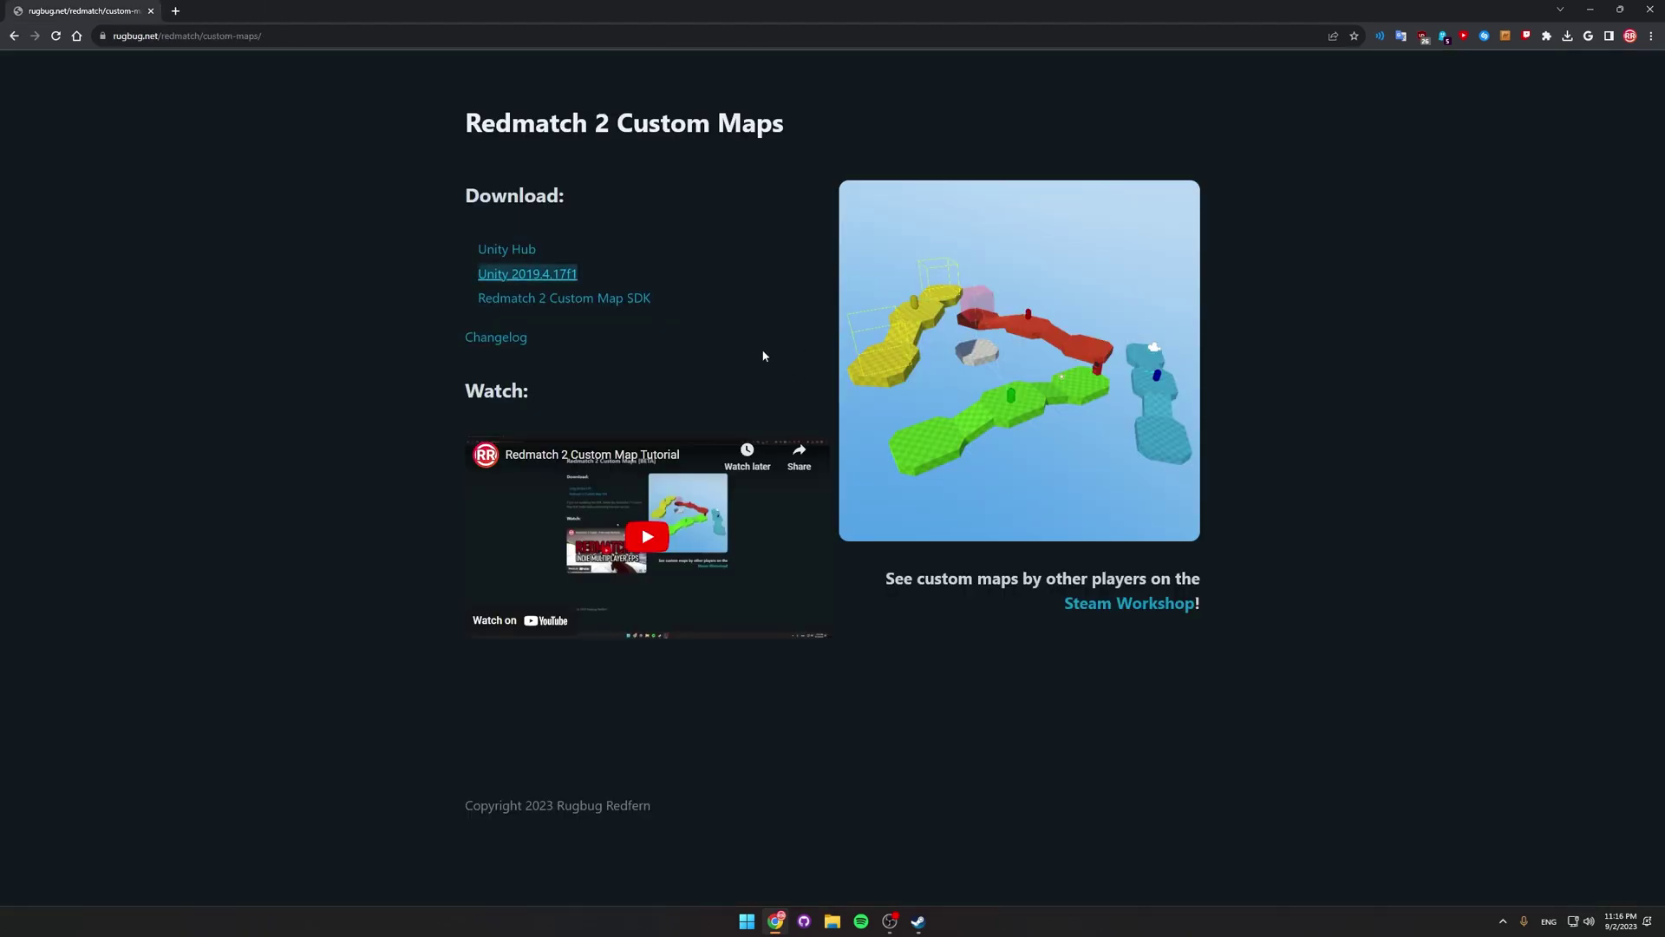
Find and launch Unity Hub.
left_click(749, 917)
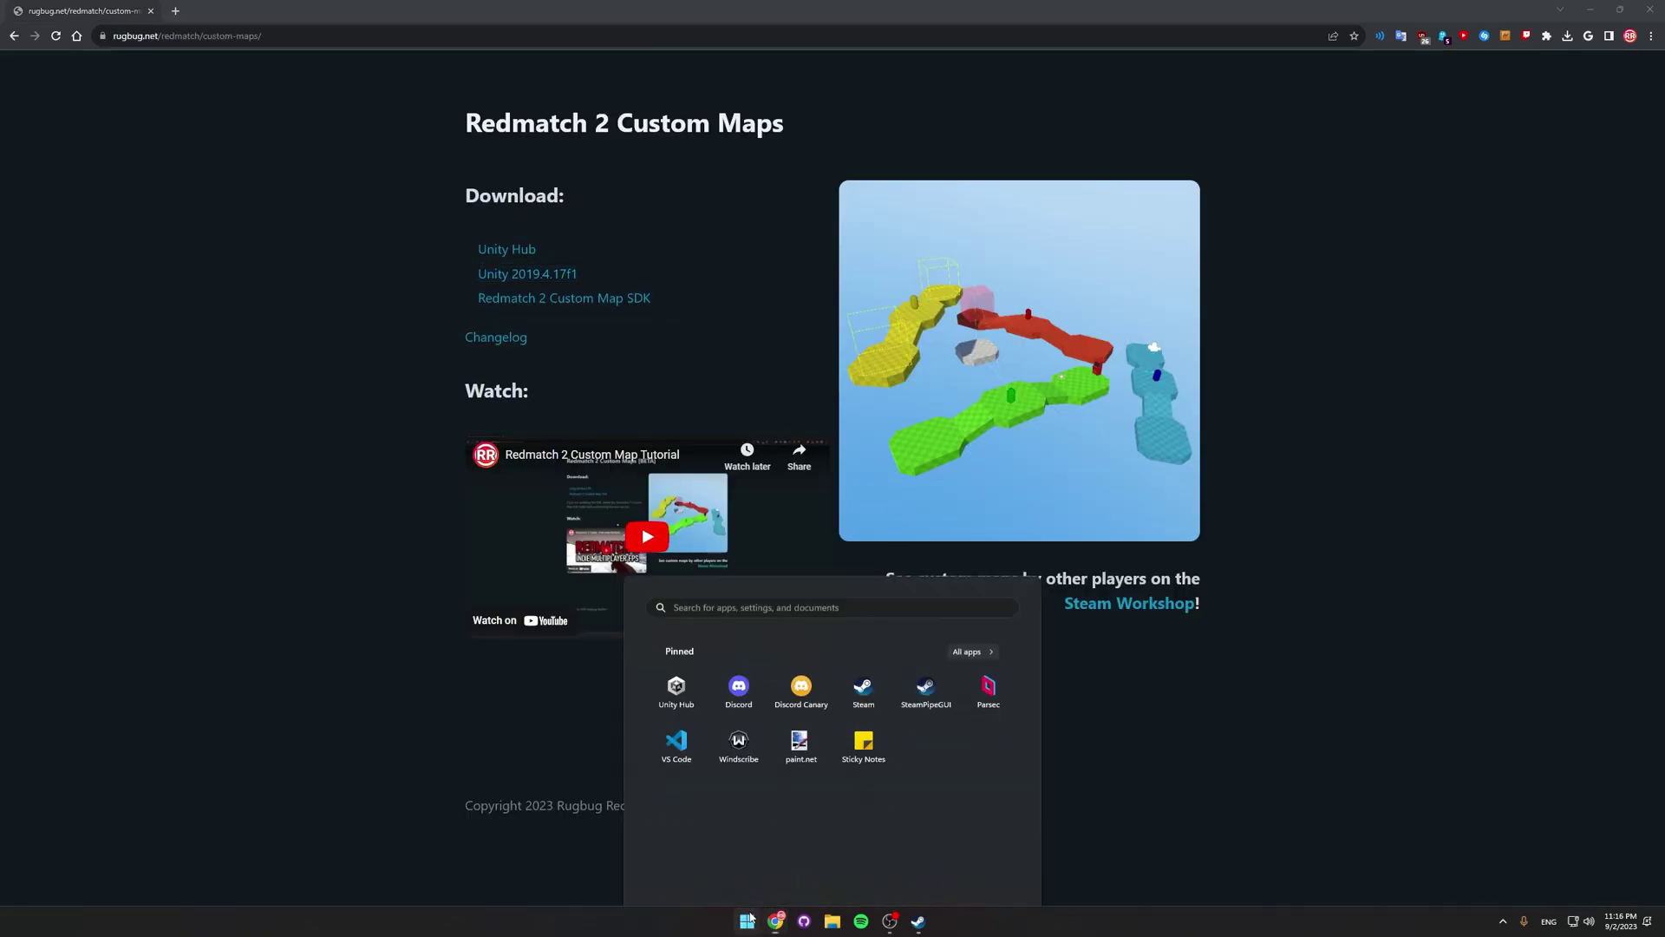
type("un")
left_click(668, 568)
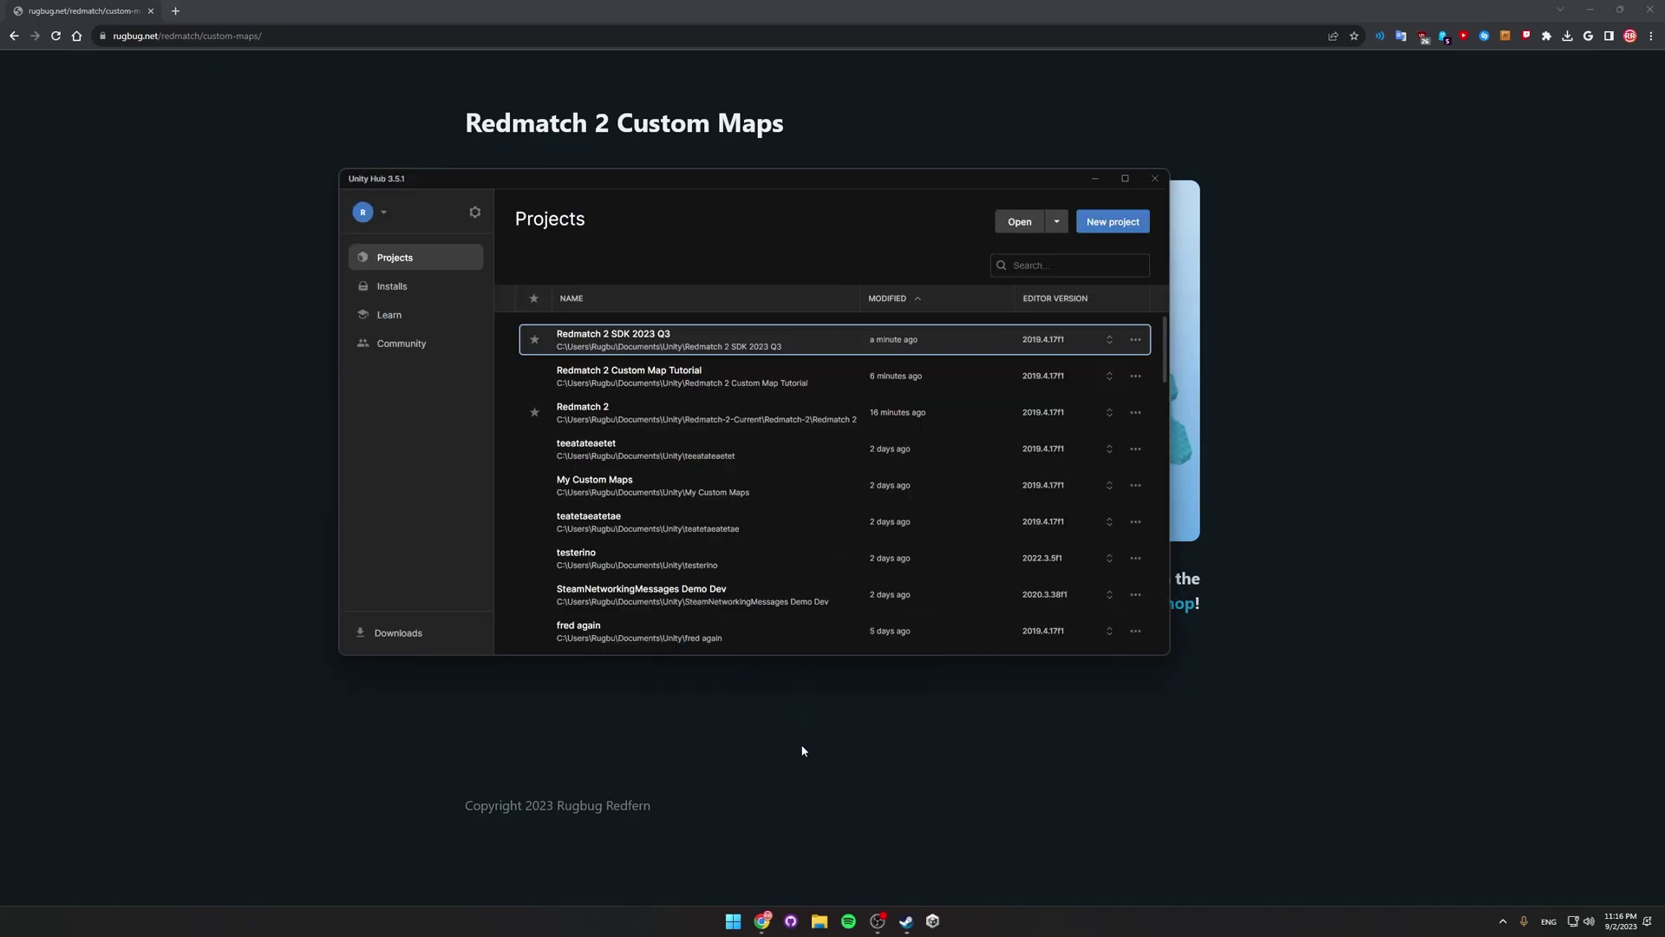
Create a new 3D project named "RM2 Custom Map" using editor version 2019.4.17f1.
left_click(1172, 259)
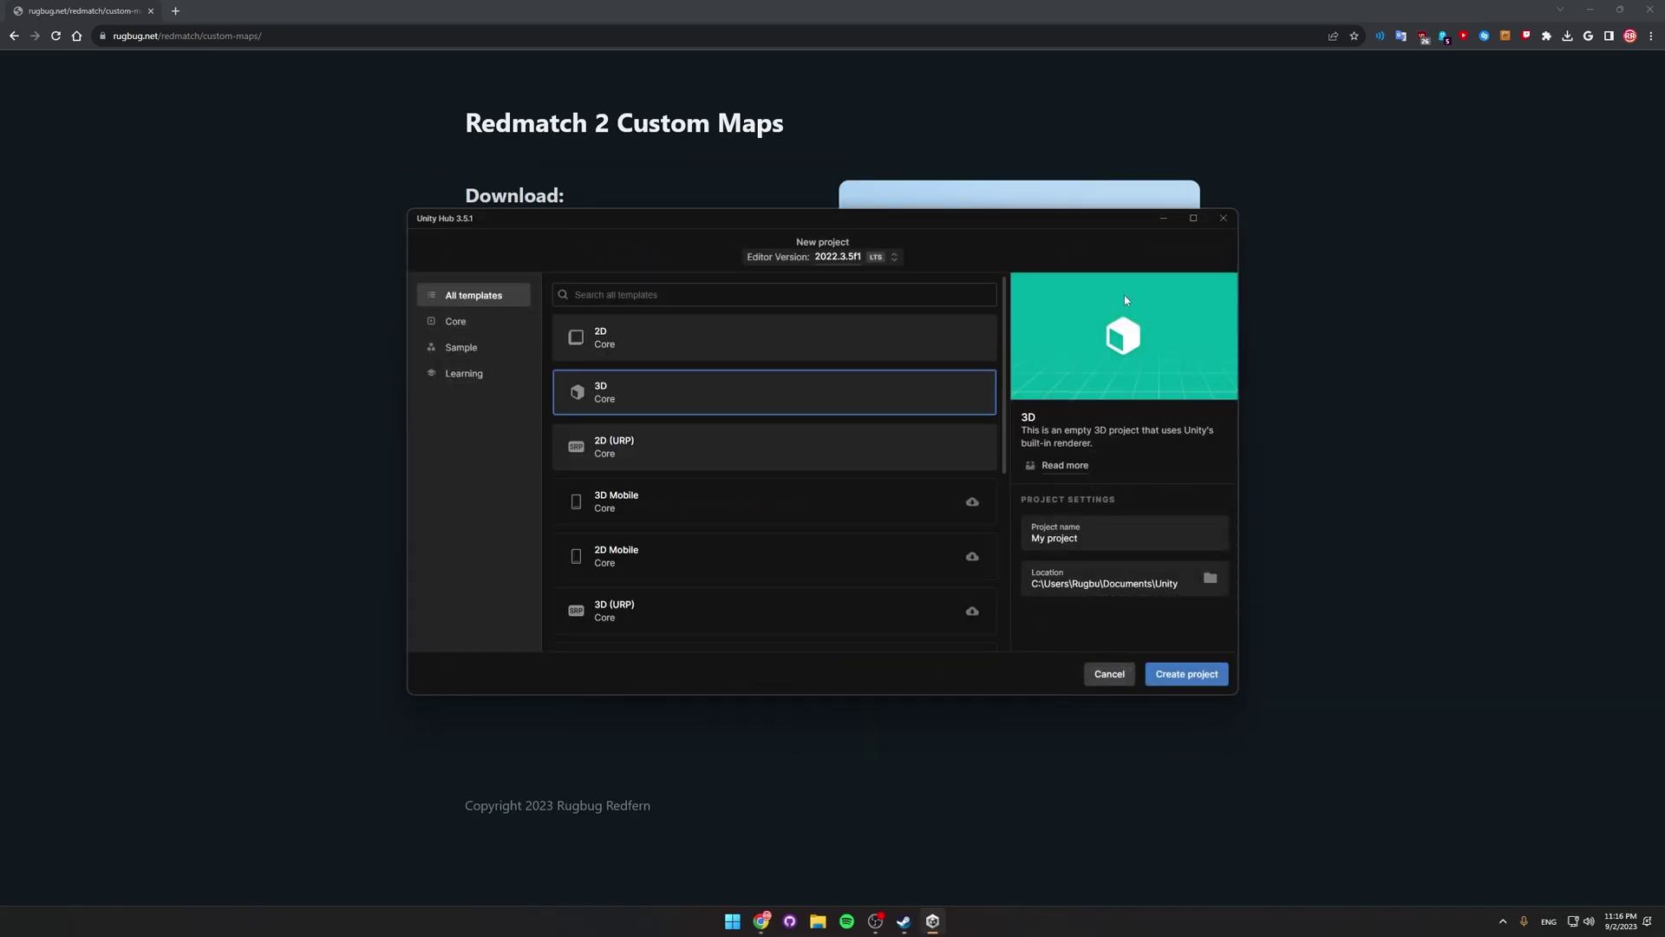
left_click(880, 260)
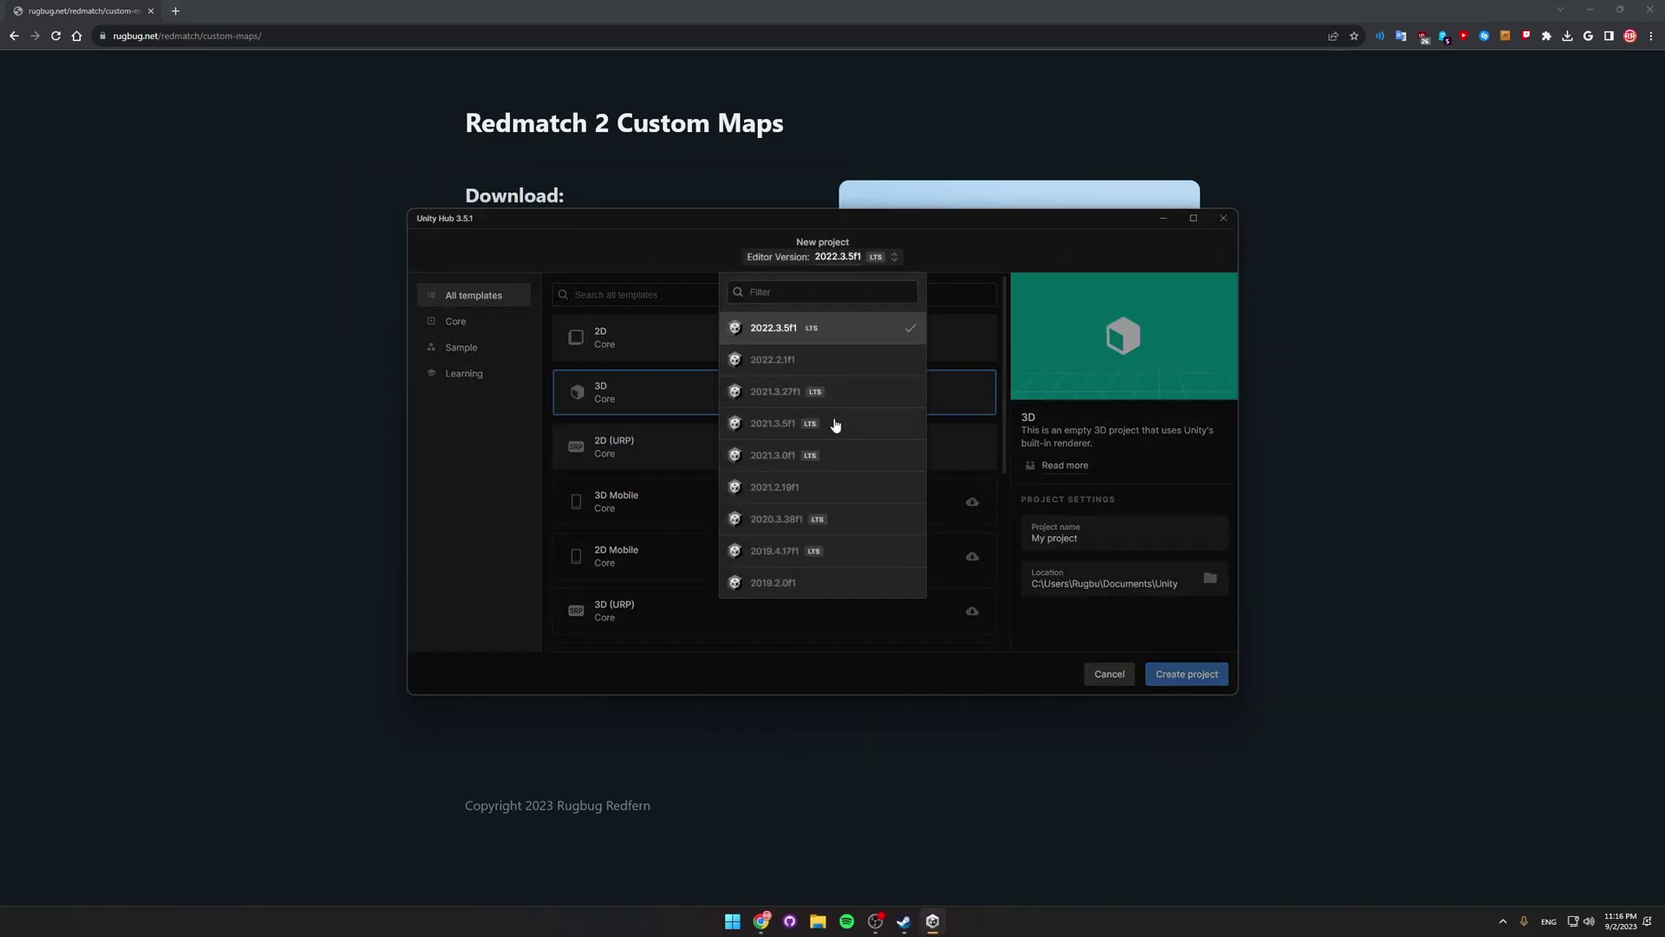
left_click(807, 557)
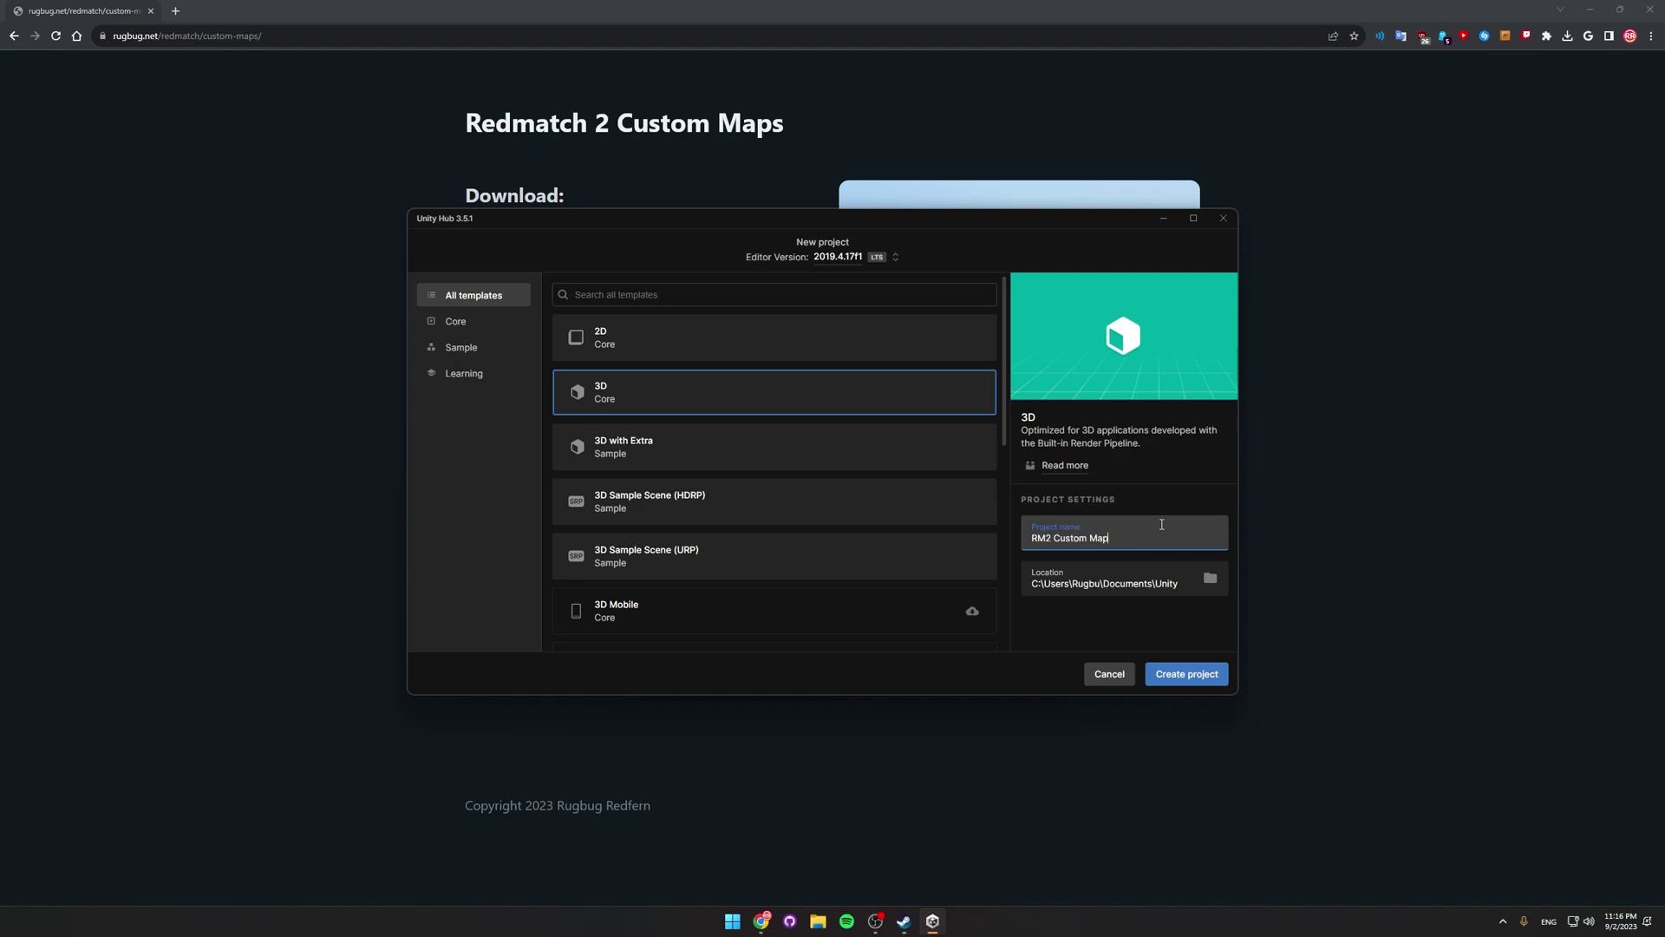
left_click(1209, 685)
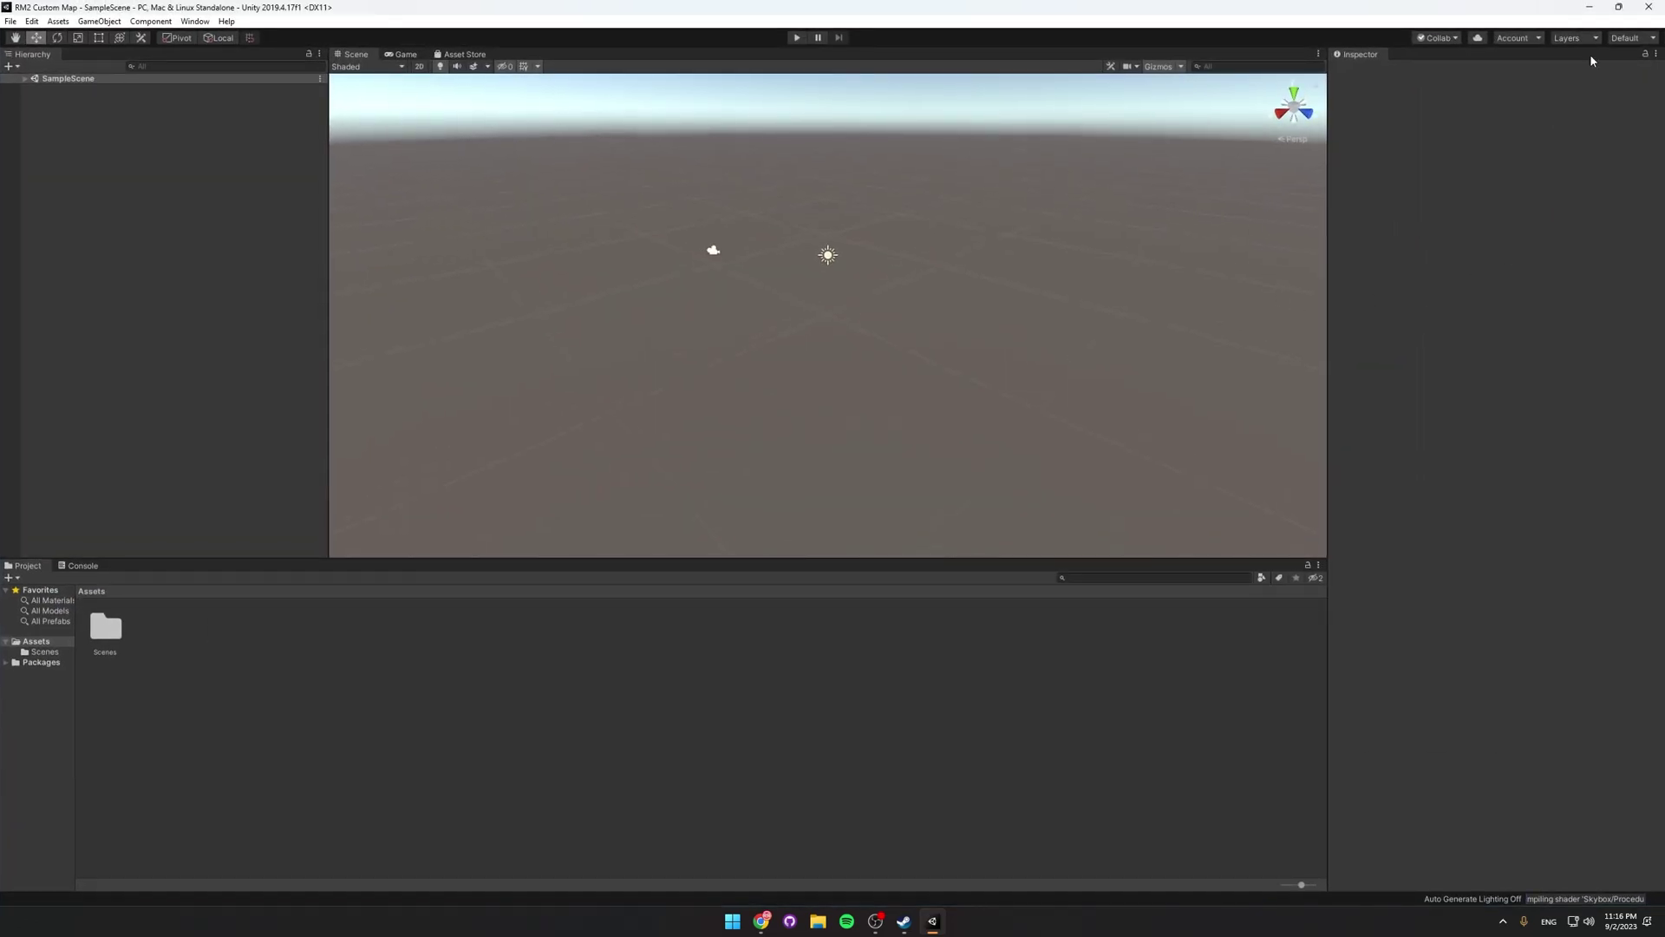
Download the Redmatch 2 Custom Map SDK from the custom maps page and import the full package into the Unity project.
left_click(1591, 11)
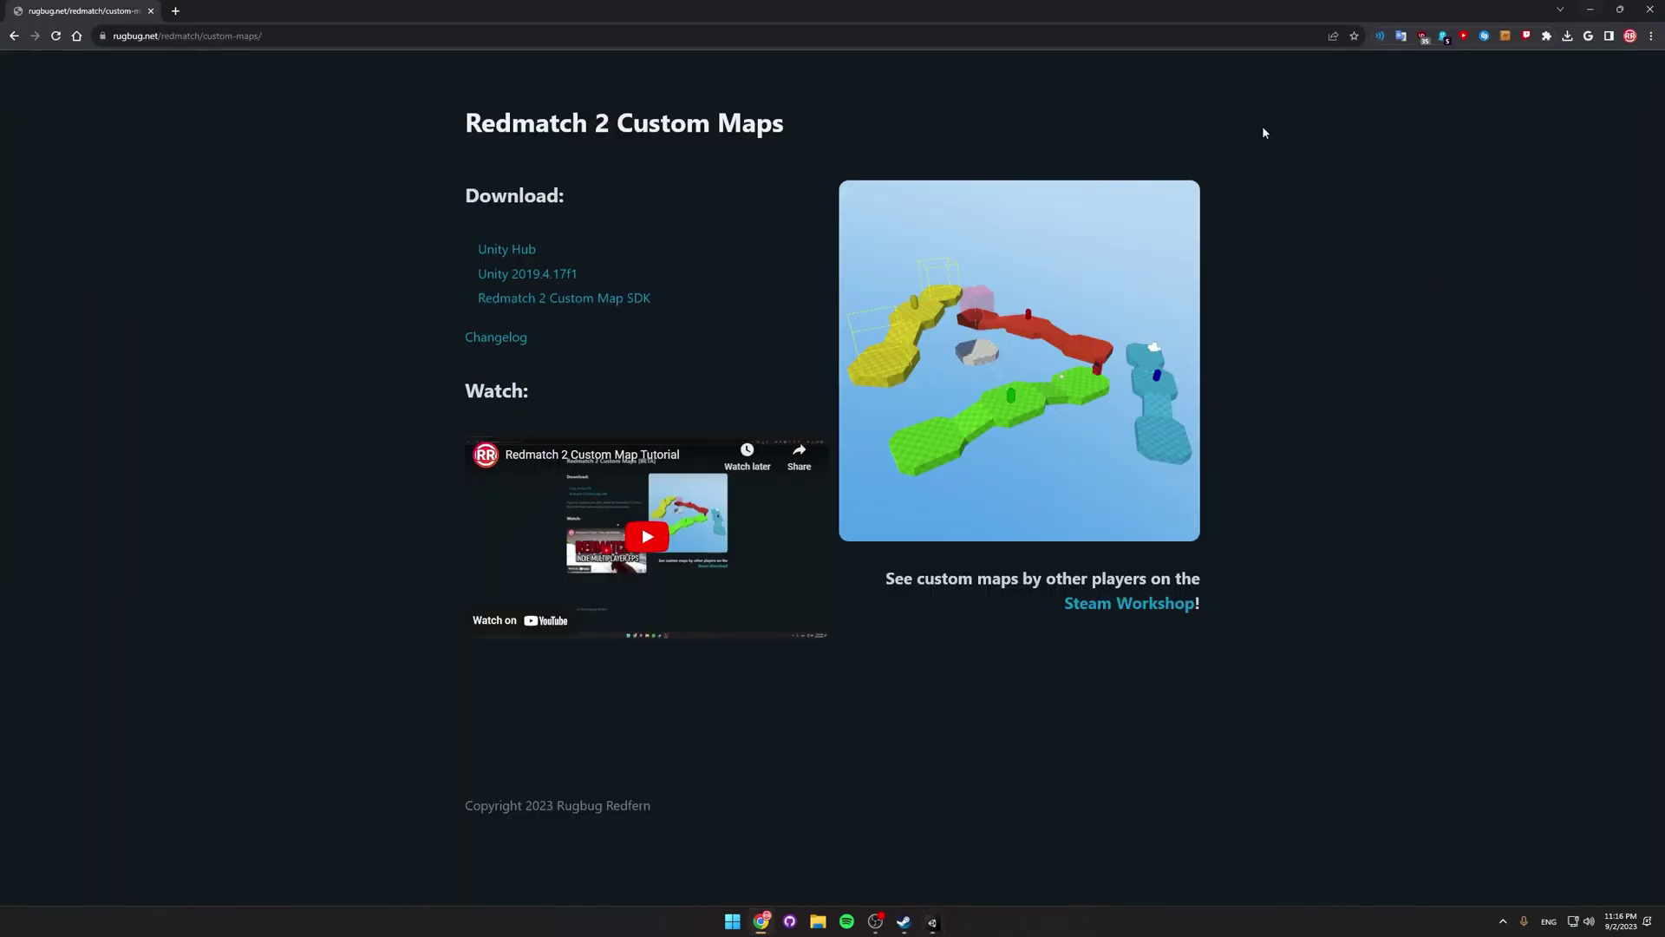
left_click(566, 301)
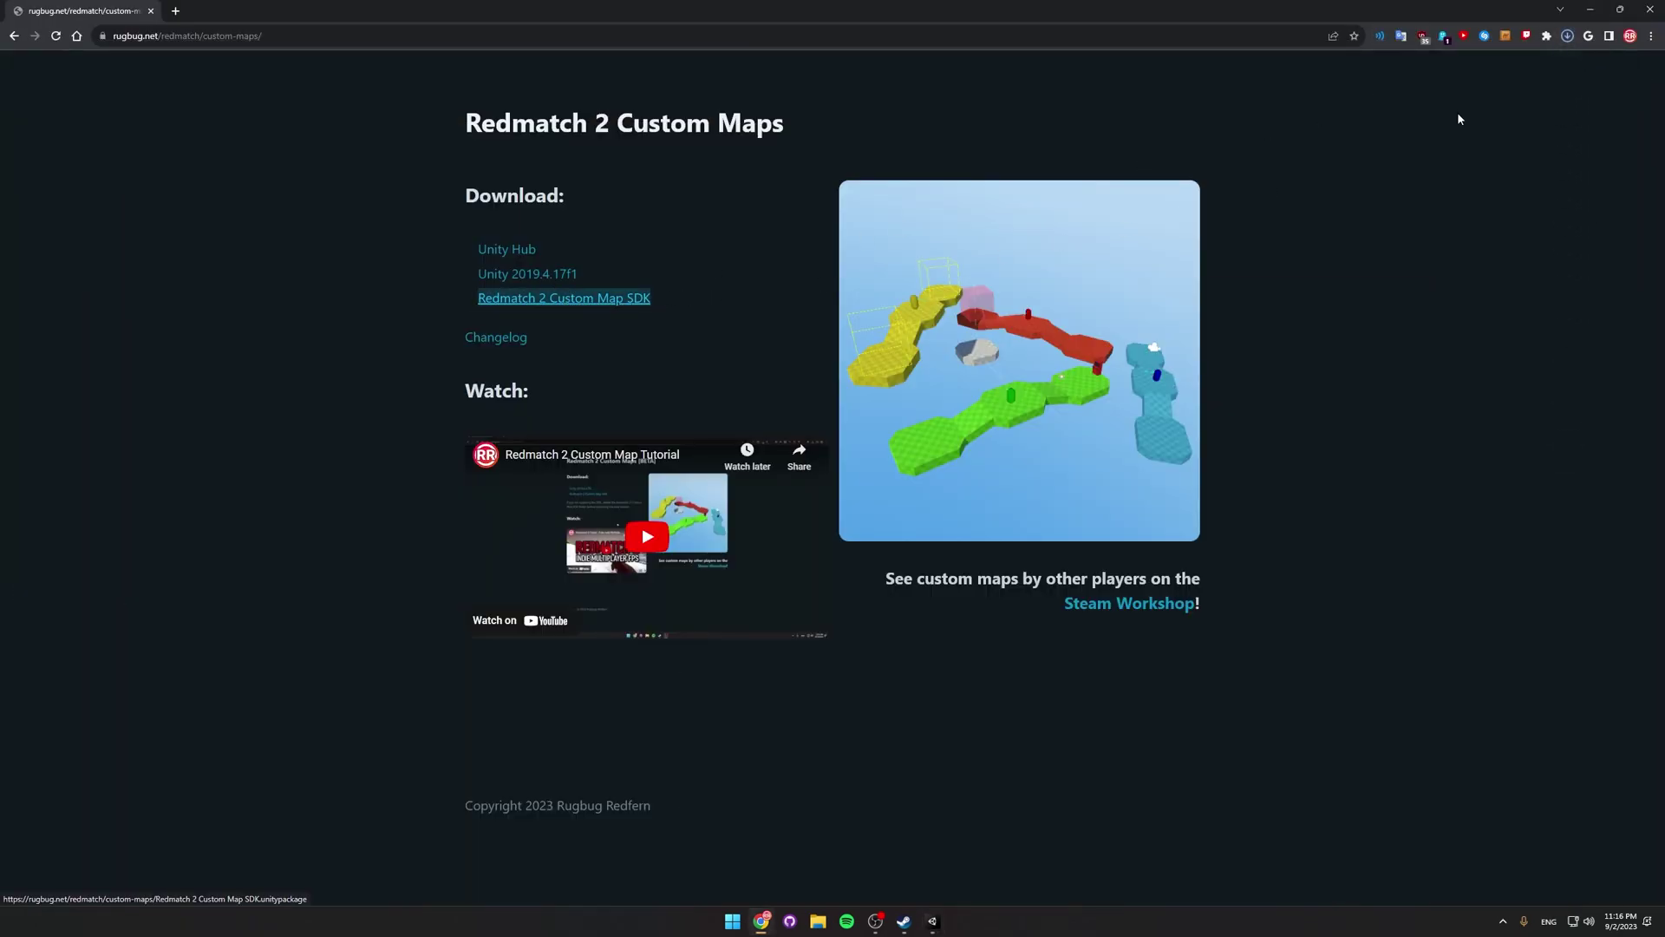
left_click(1567, 36)
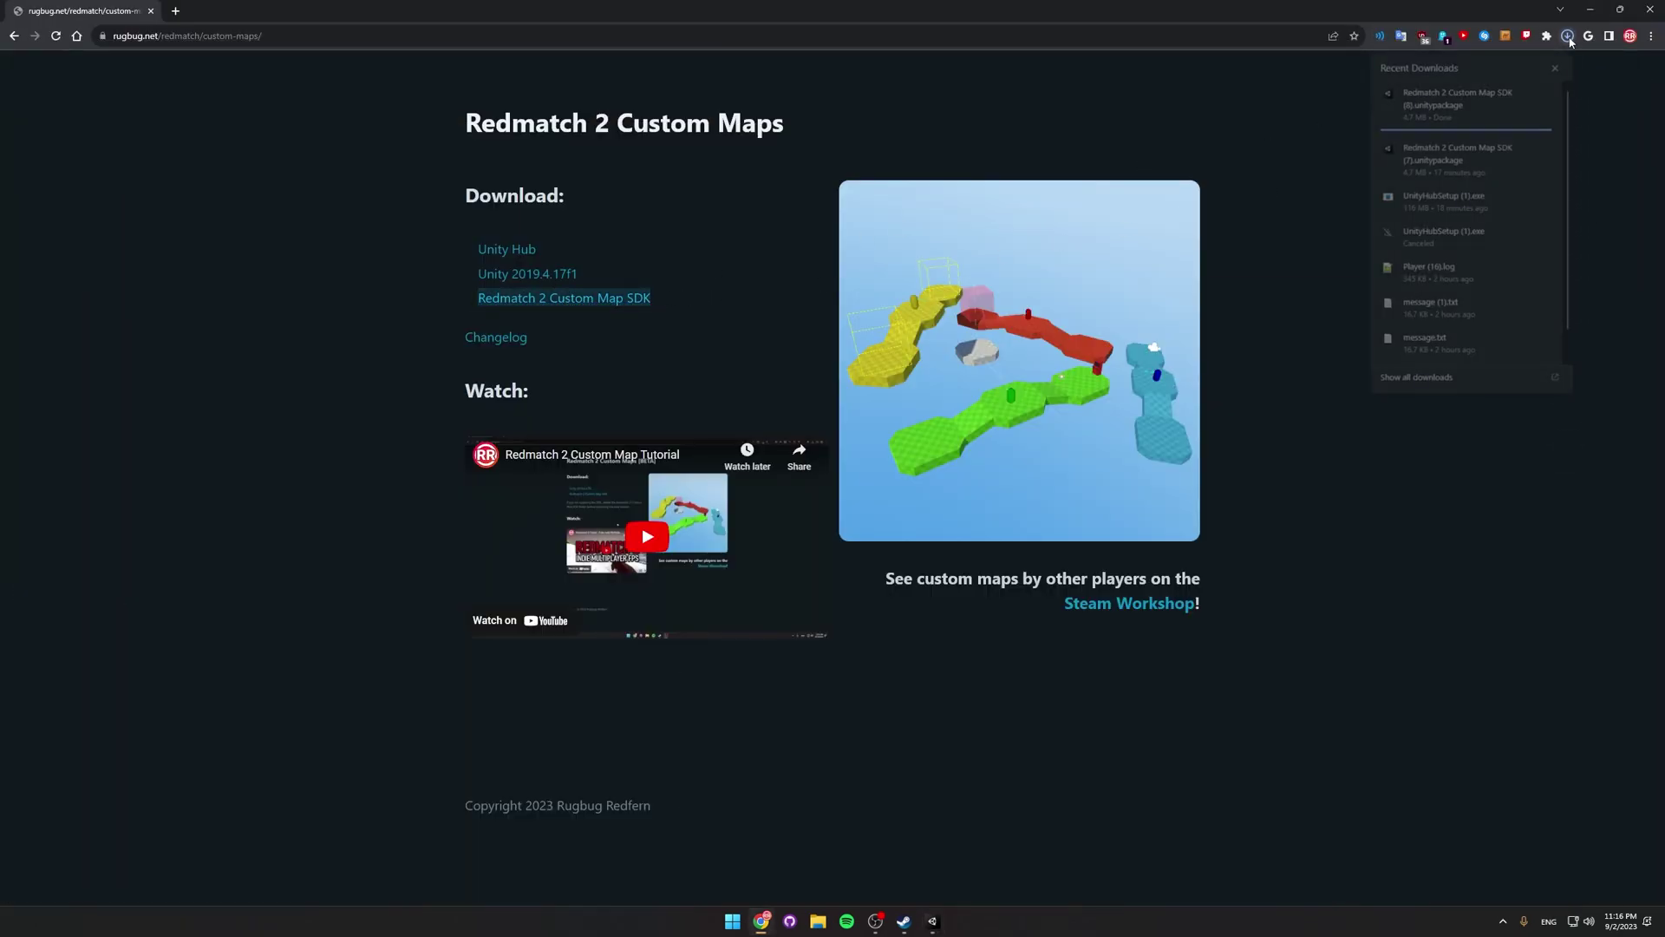
left_click(1453, 105)
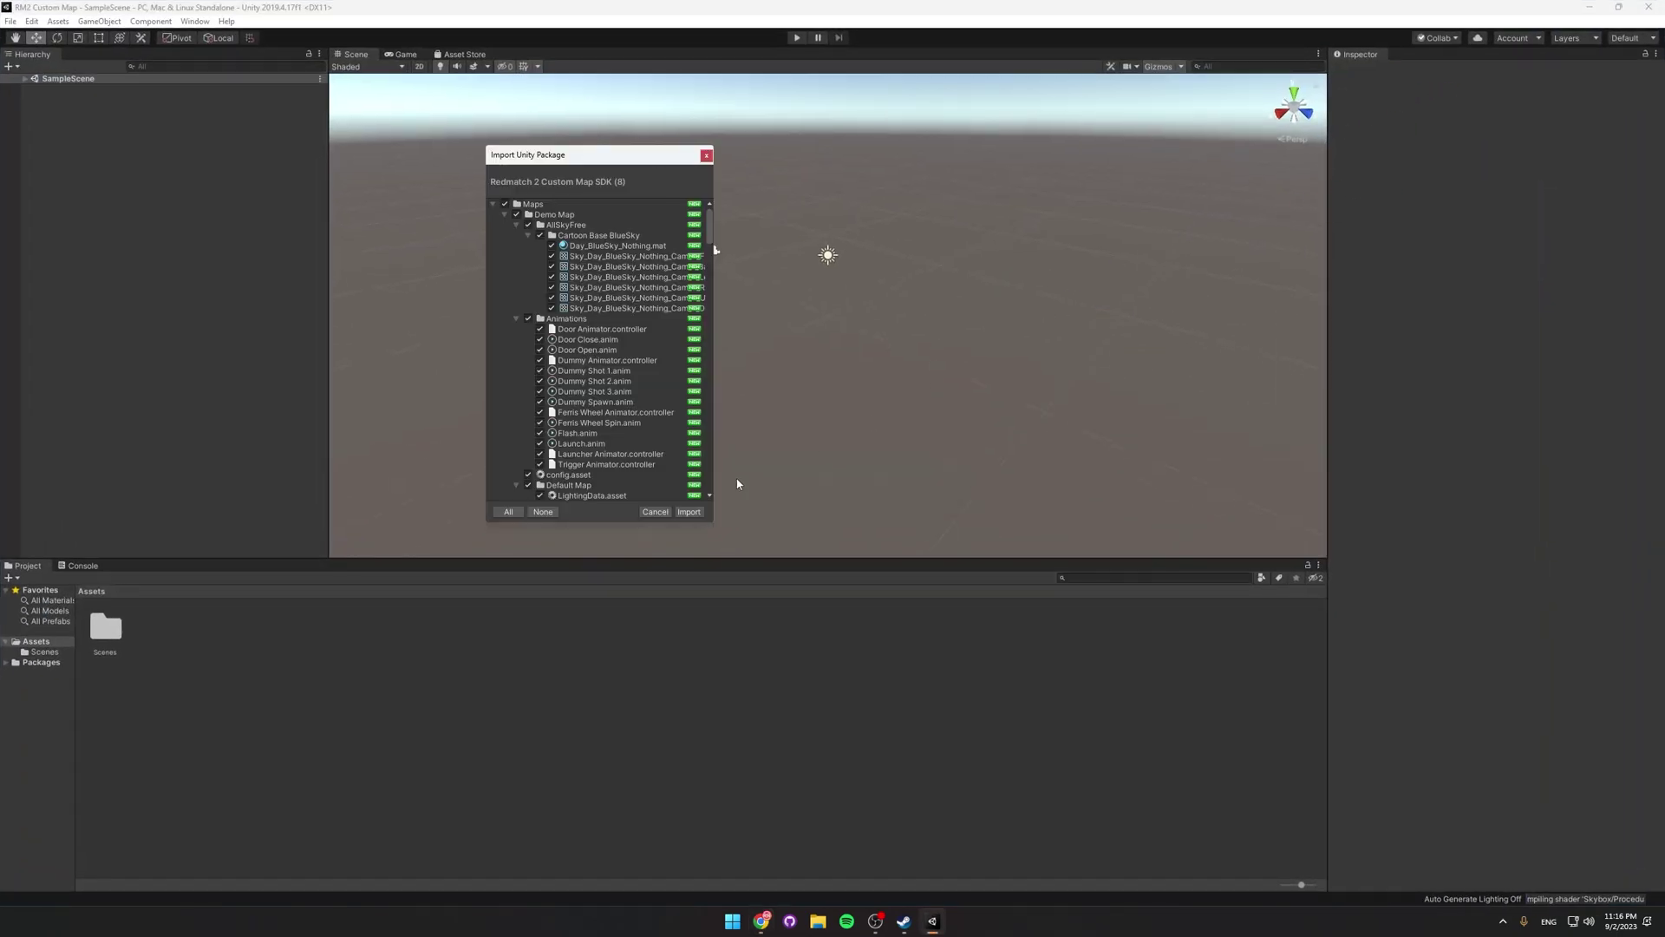
left_click(691, 512)
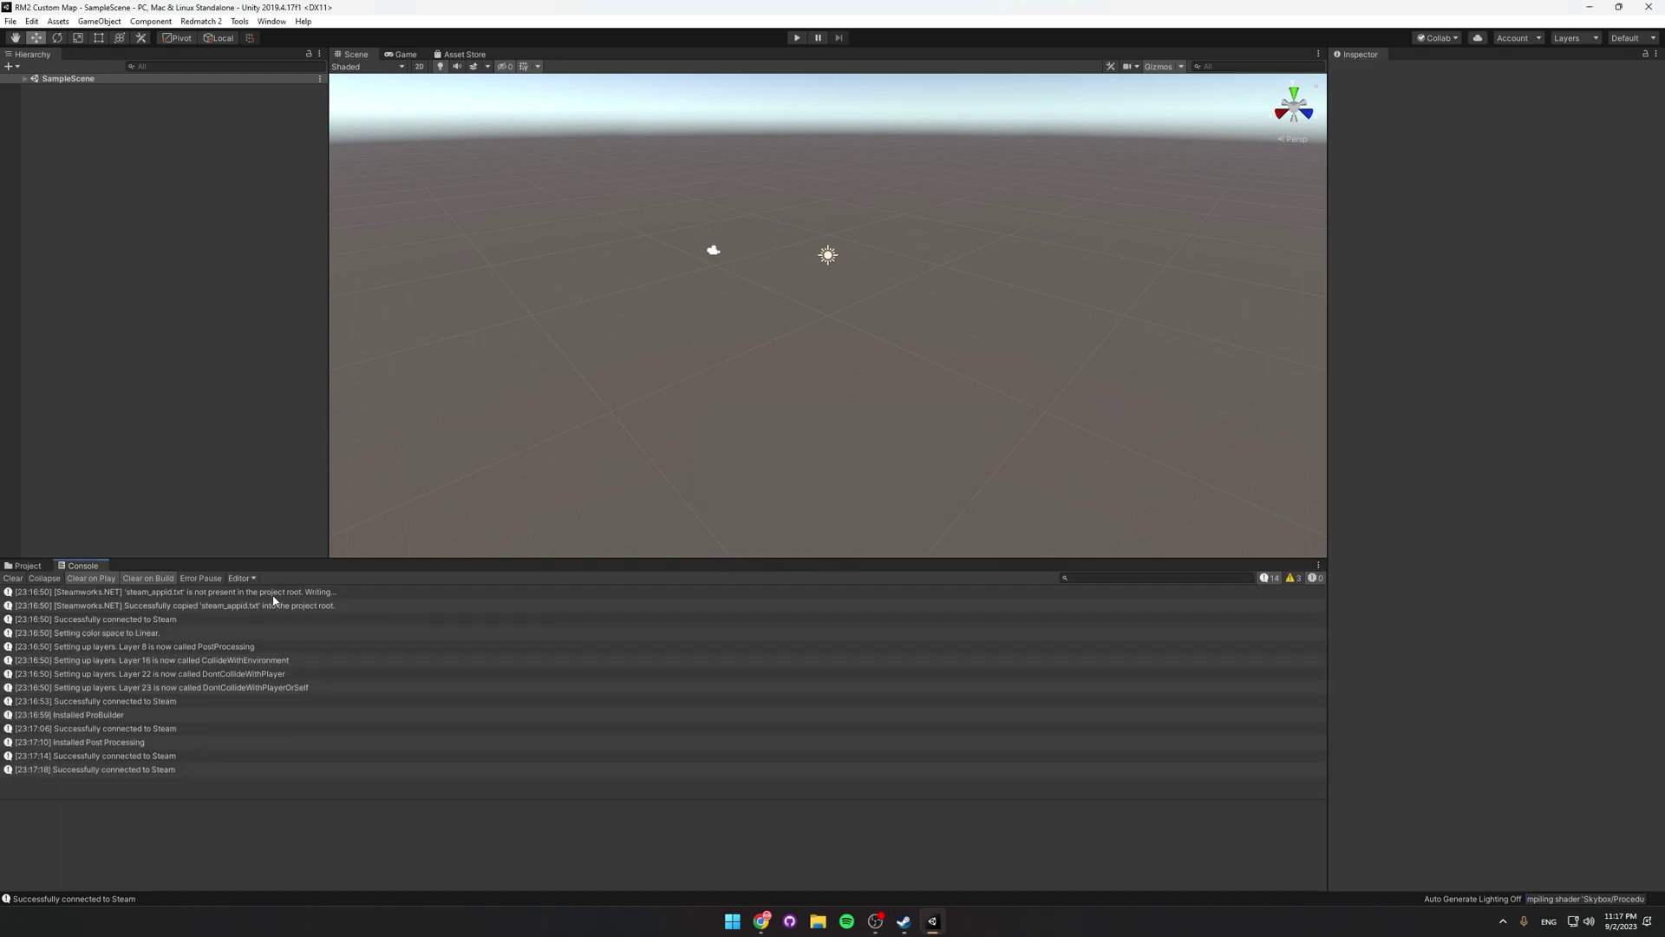
Show the project's assets and apply the saved "best" editor window layout.
left_click(27, 568)
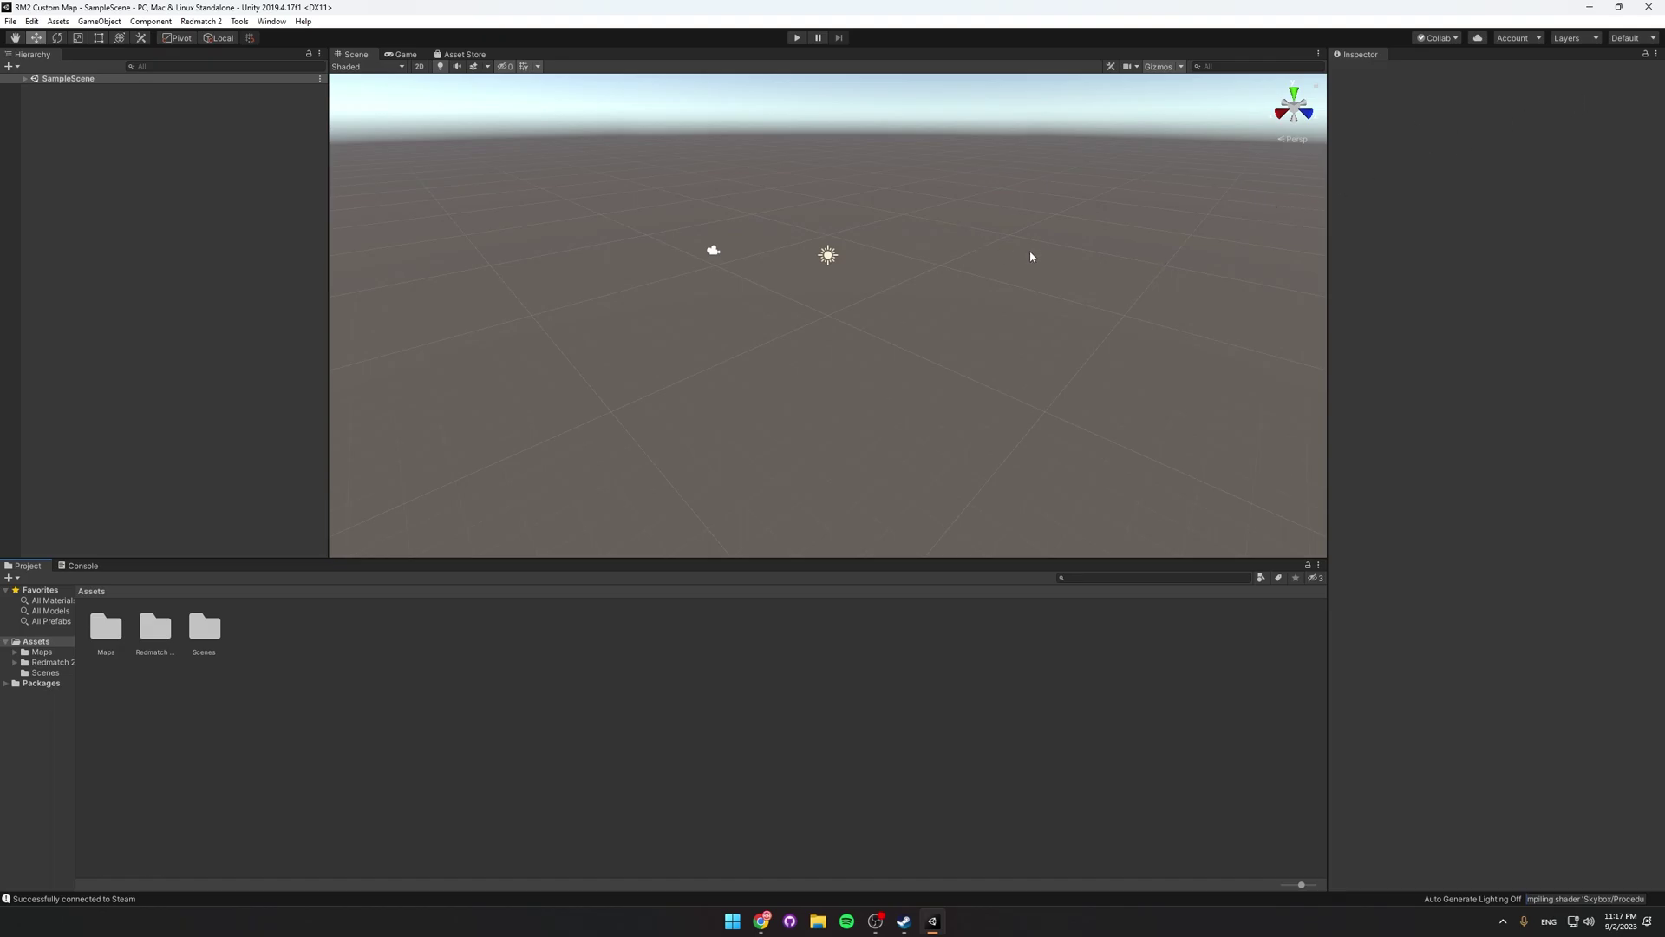
left_click(1631, 39)
left_click(1587, 78)
left_click_drag(934, 247, 955, 252)
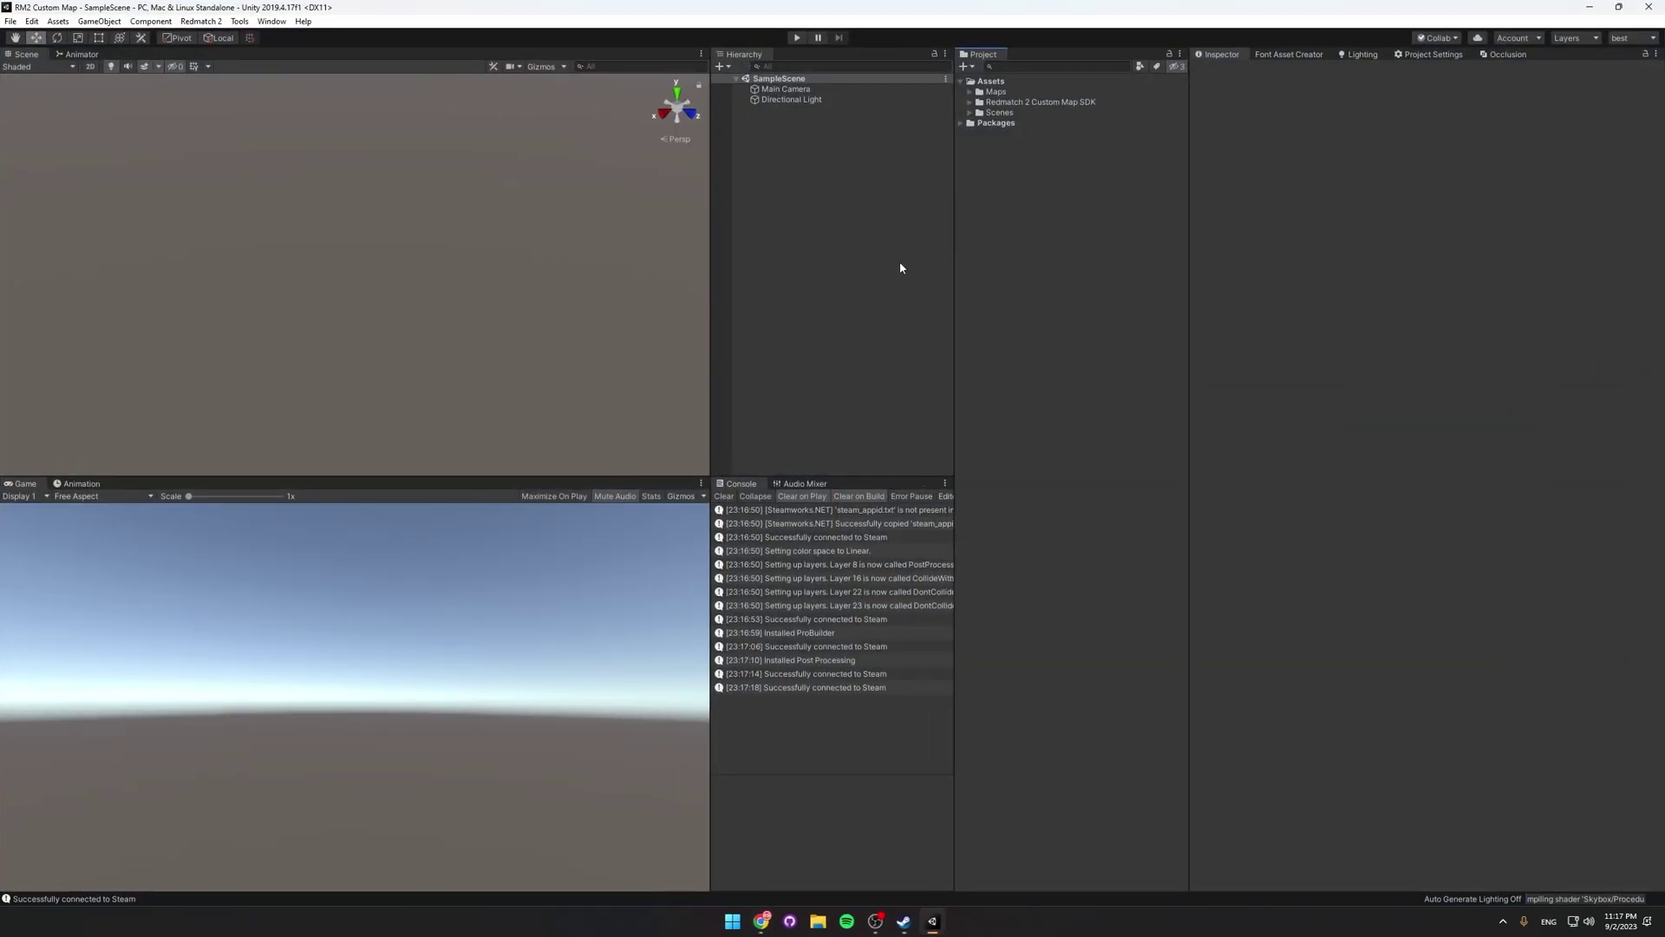
Reorder the Console after the Audio Mixer and set the Project window to One Column Layout.
left_click_drag(798, 483, 738, 485)
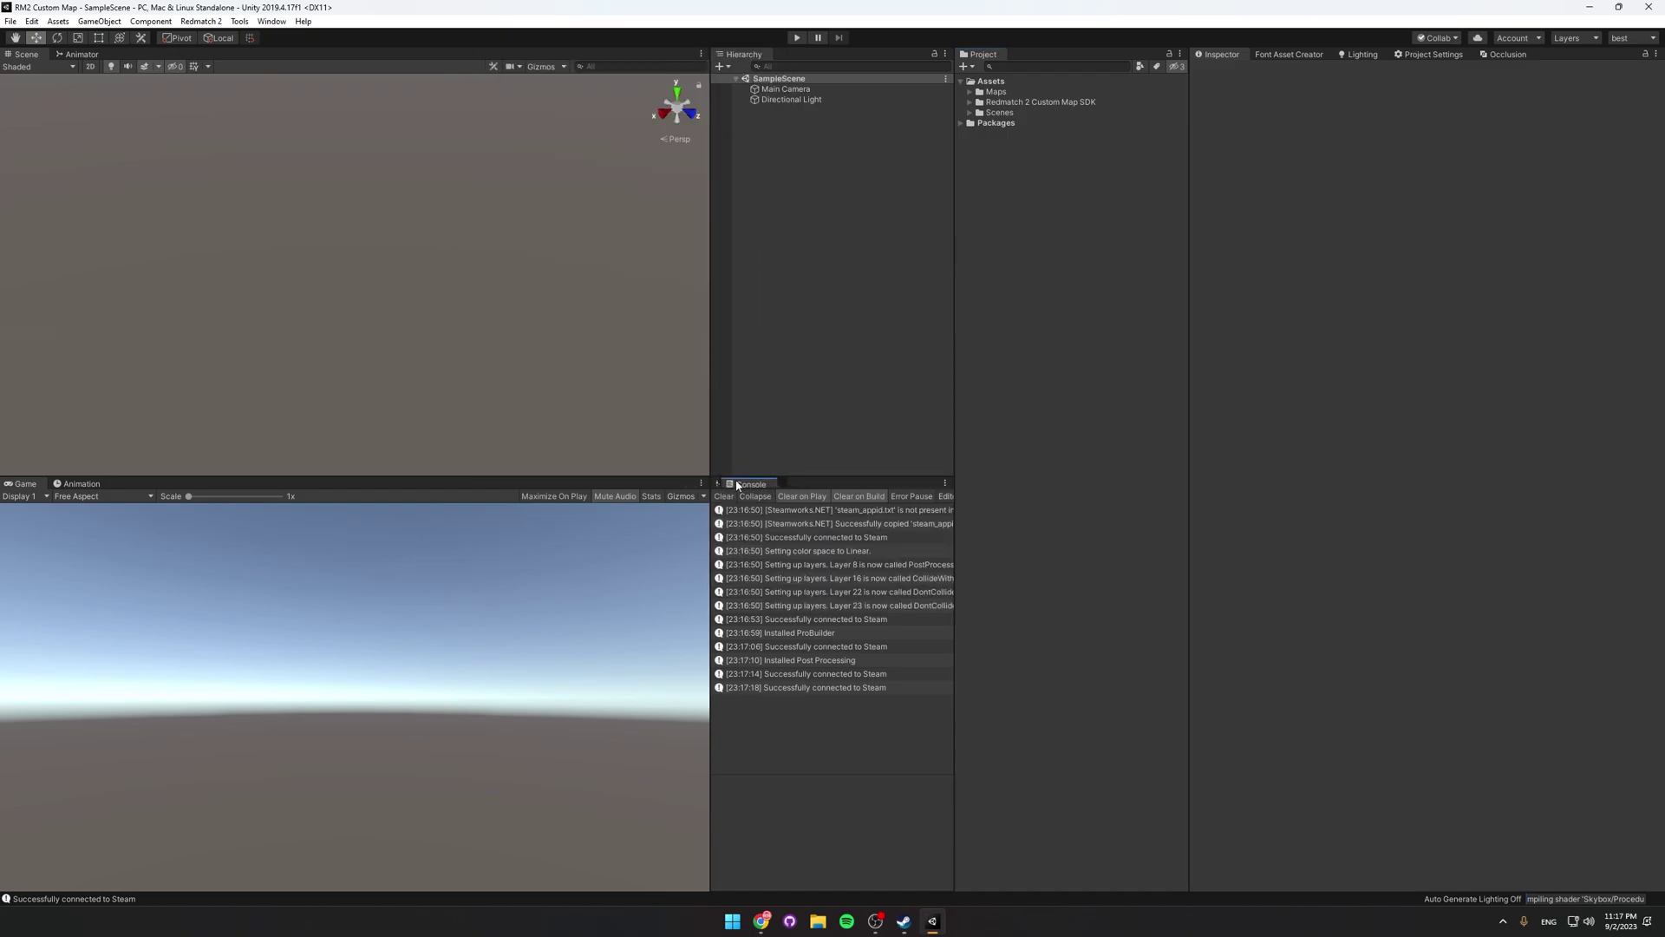
left_click(1180, 54)
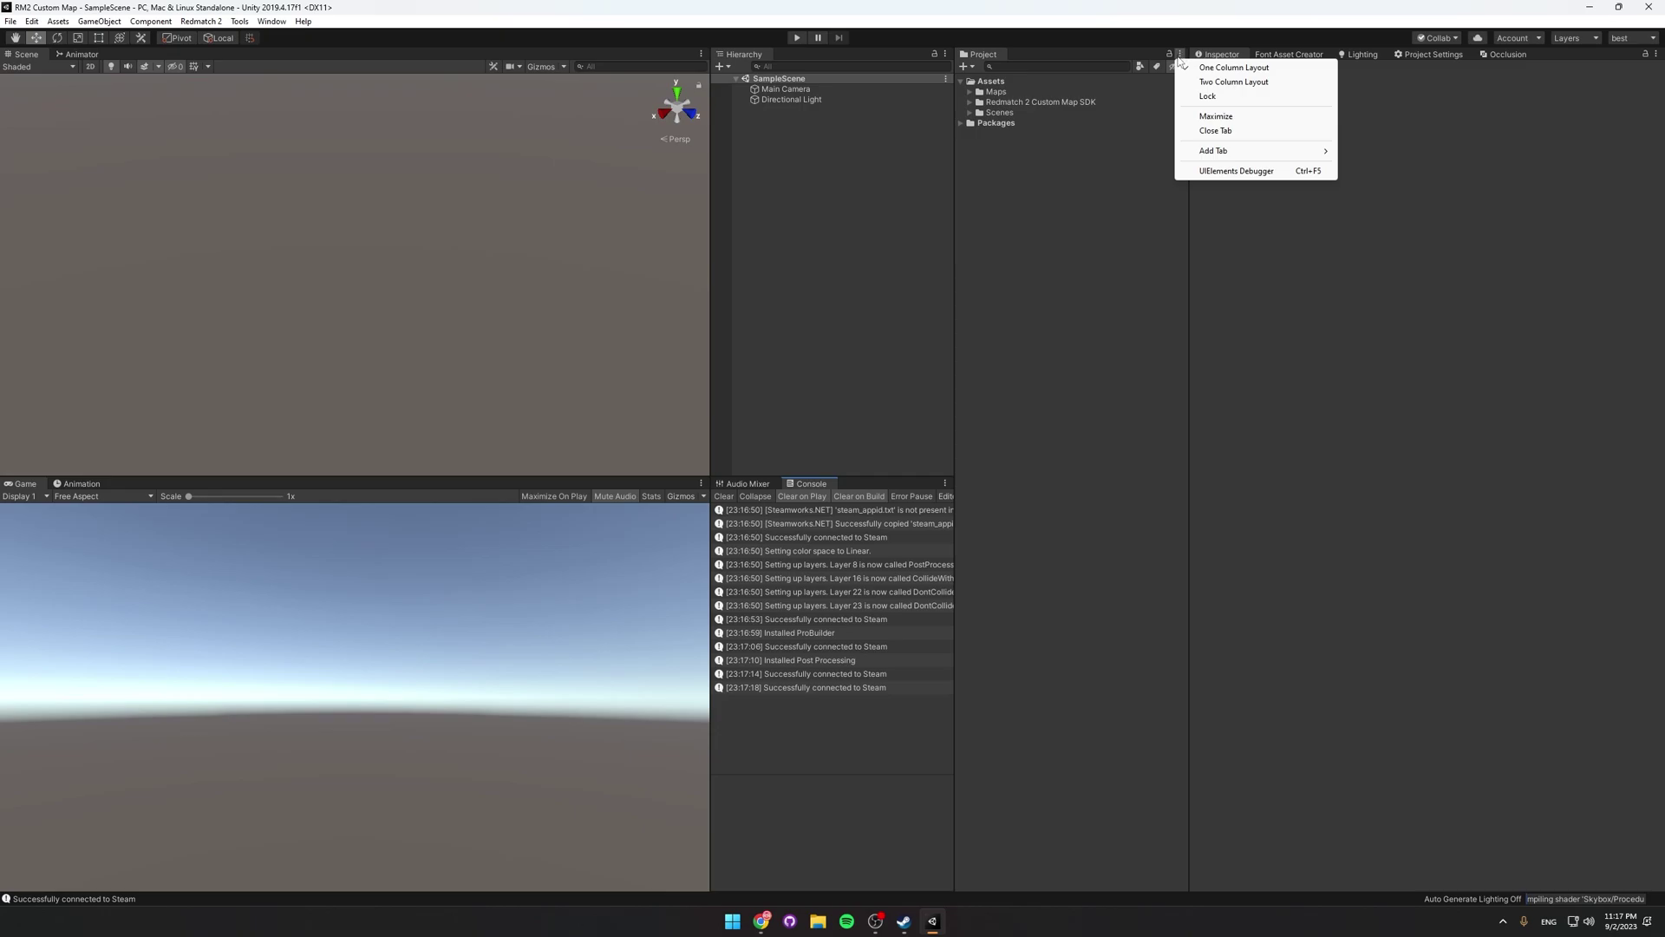
left_click(1230, 69)
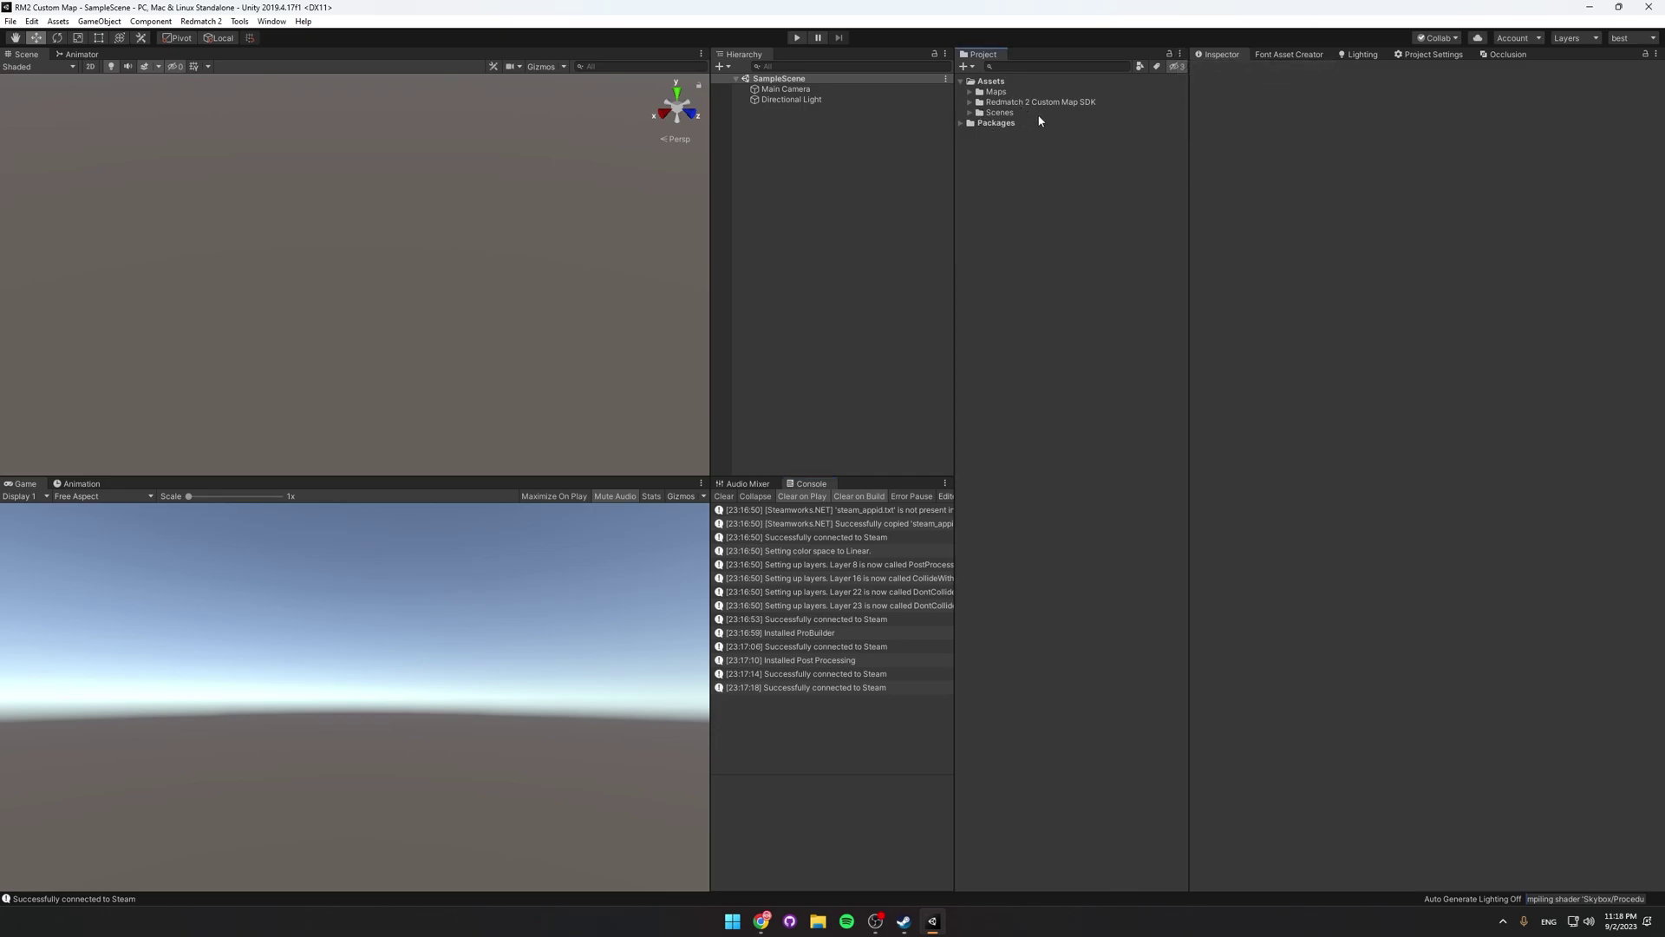
Open the Demo Map scene from the Maps/Demo Map folder.
left_click(969, 92)
left_click(979, 102)
left_click(1024, 207)
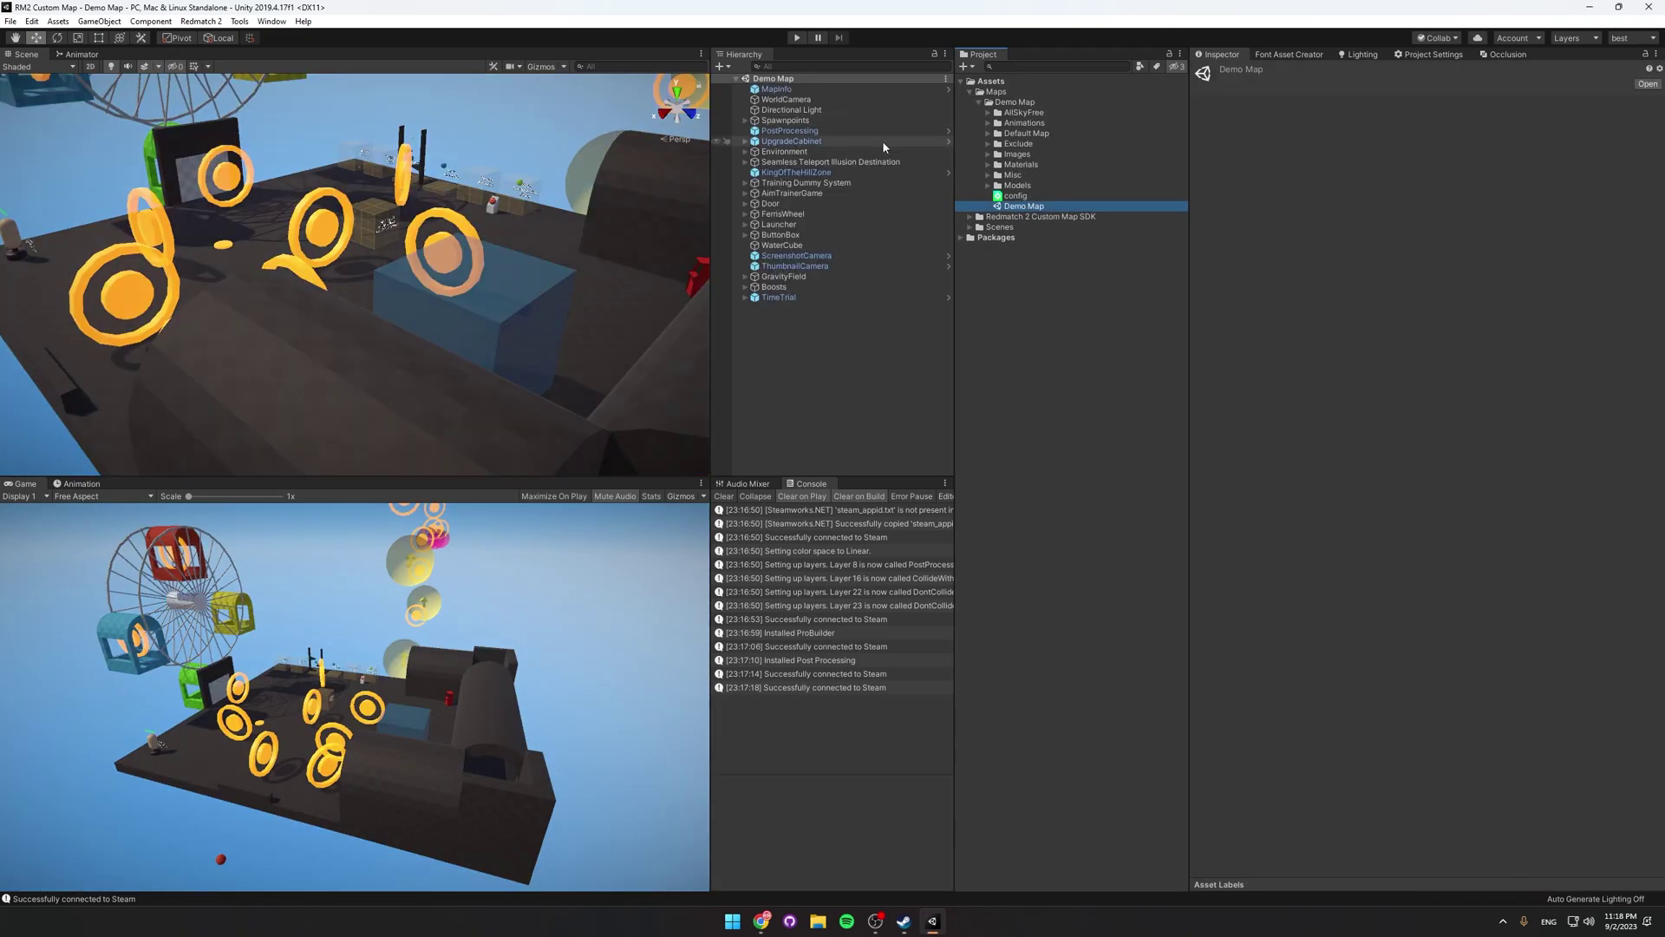
Look over the Demo Map scene, build the map with the Redmatch 2 tools and run it in the game.
scroll(555, 278, "down", 5)
right_click_drag(556, 269, 483, 303)
left_click_drag(484, 302, 236, 52, "alt")
left_click(201, 20)
left_click(236, 135)
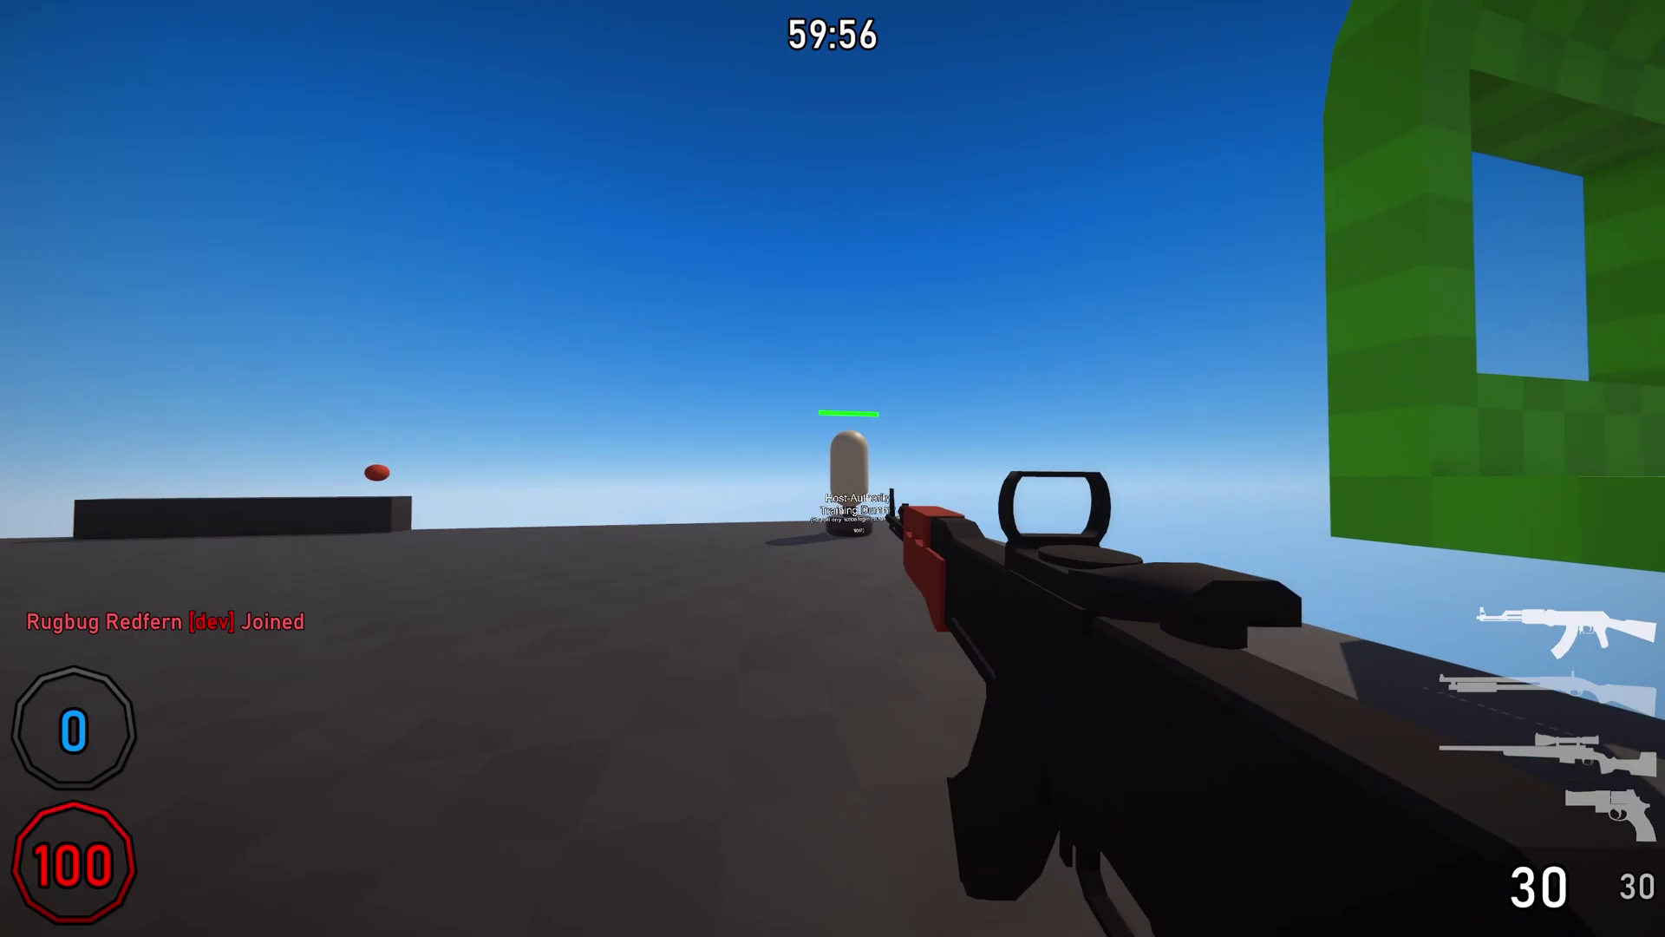
key("w")
right_click(832, 468)
left_click(832, 469)
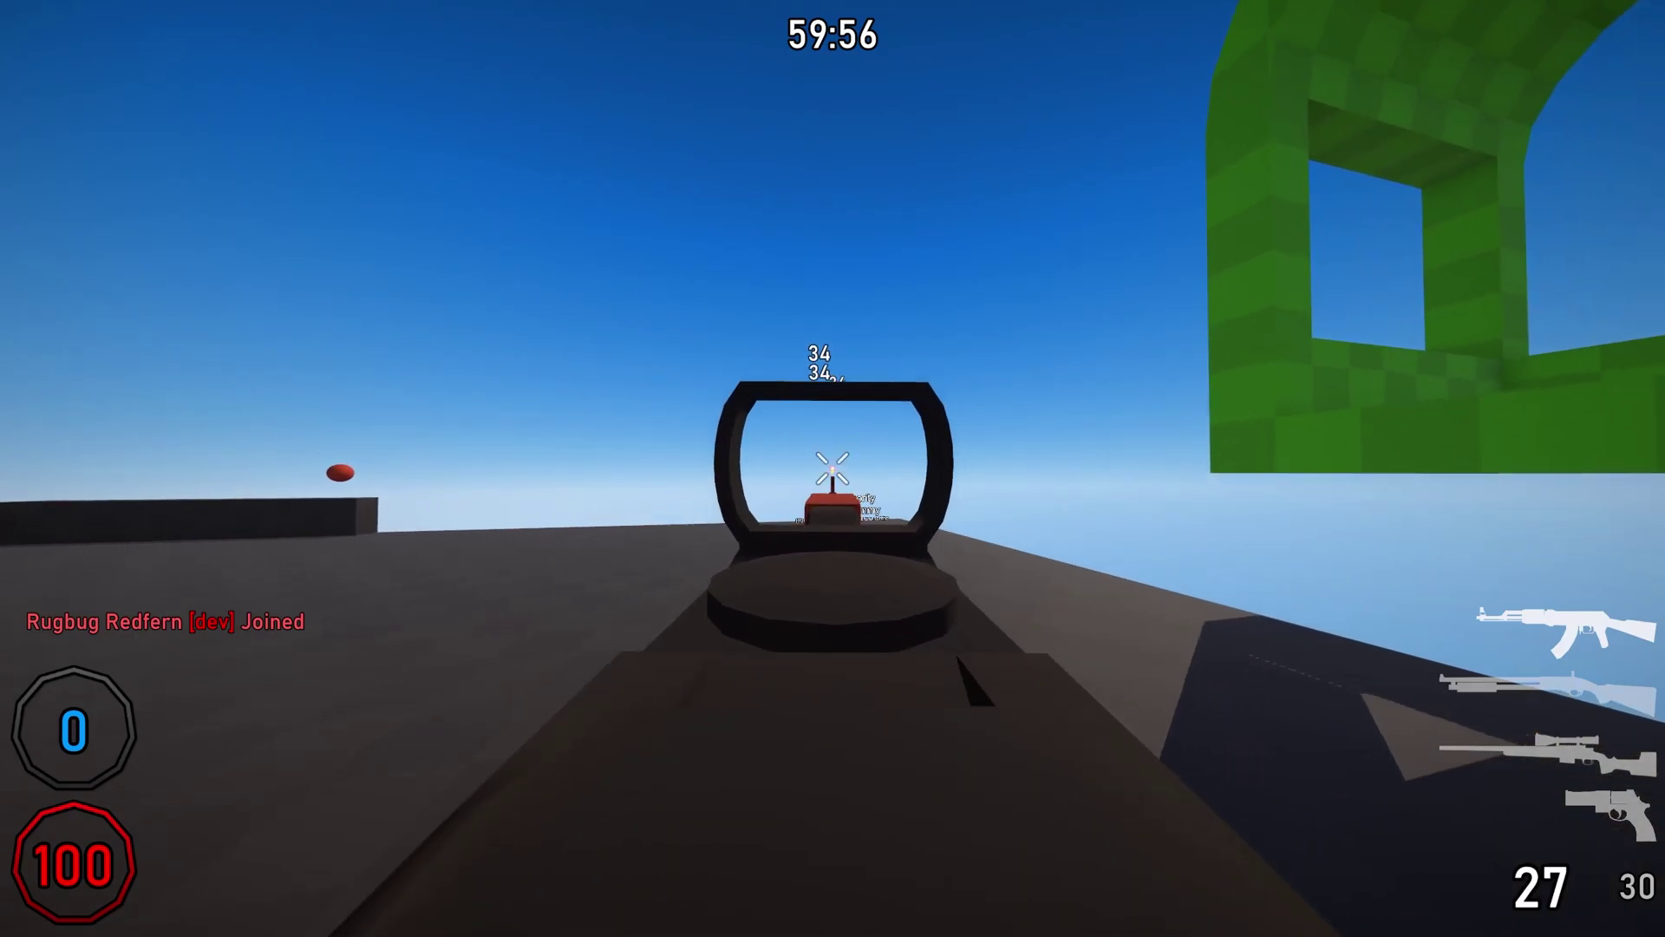
left_click(832, 468)
left_click(833, 468)
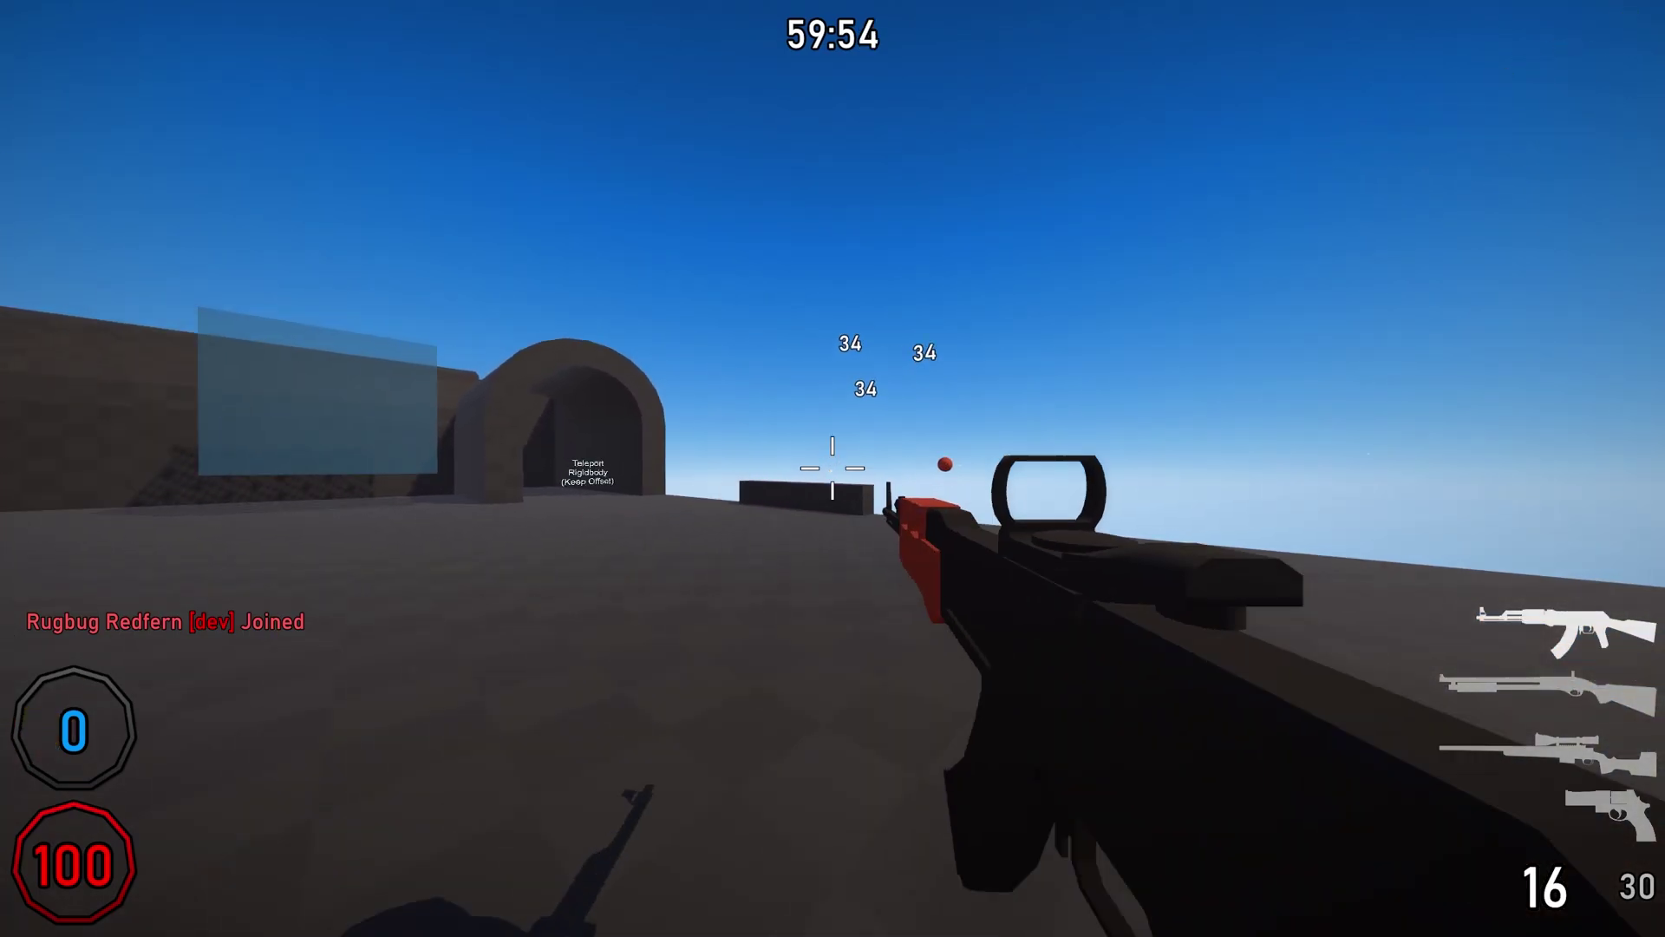
key("r")
key("w")
key("w")
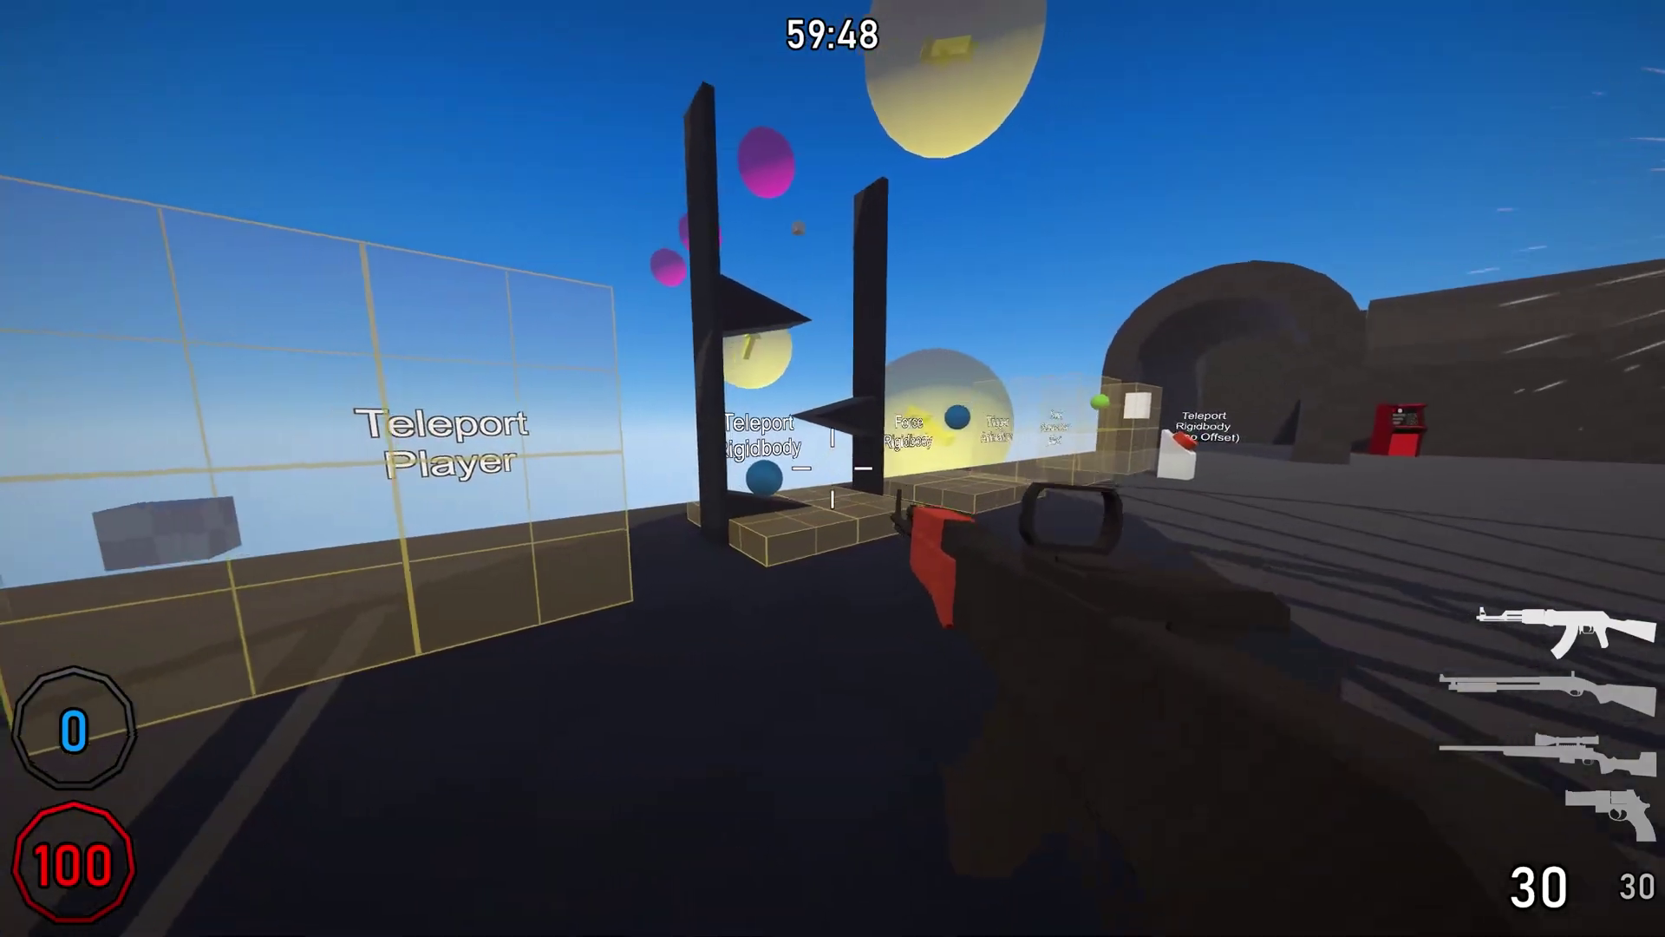
key("d")
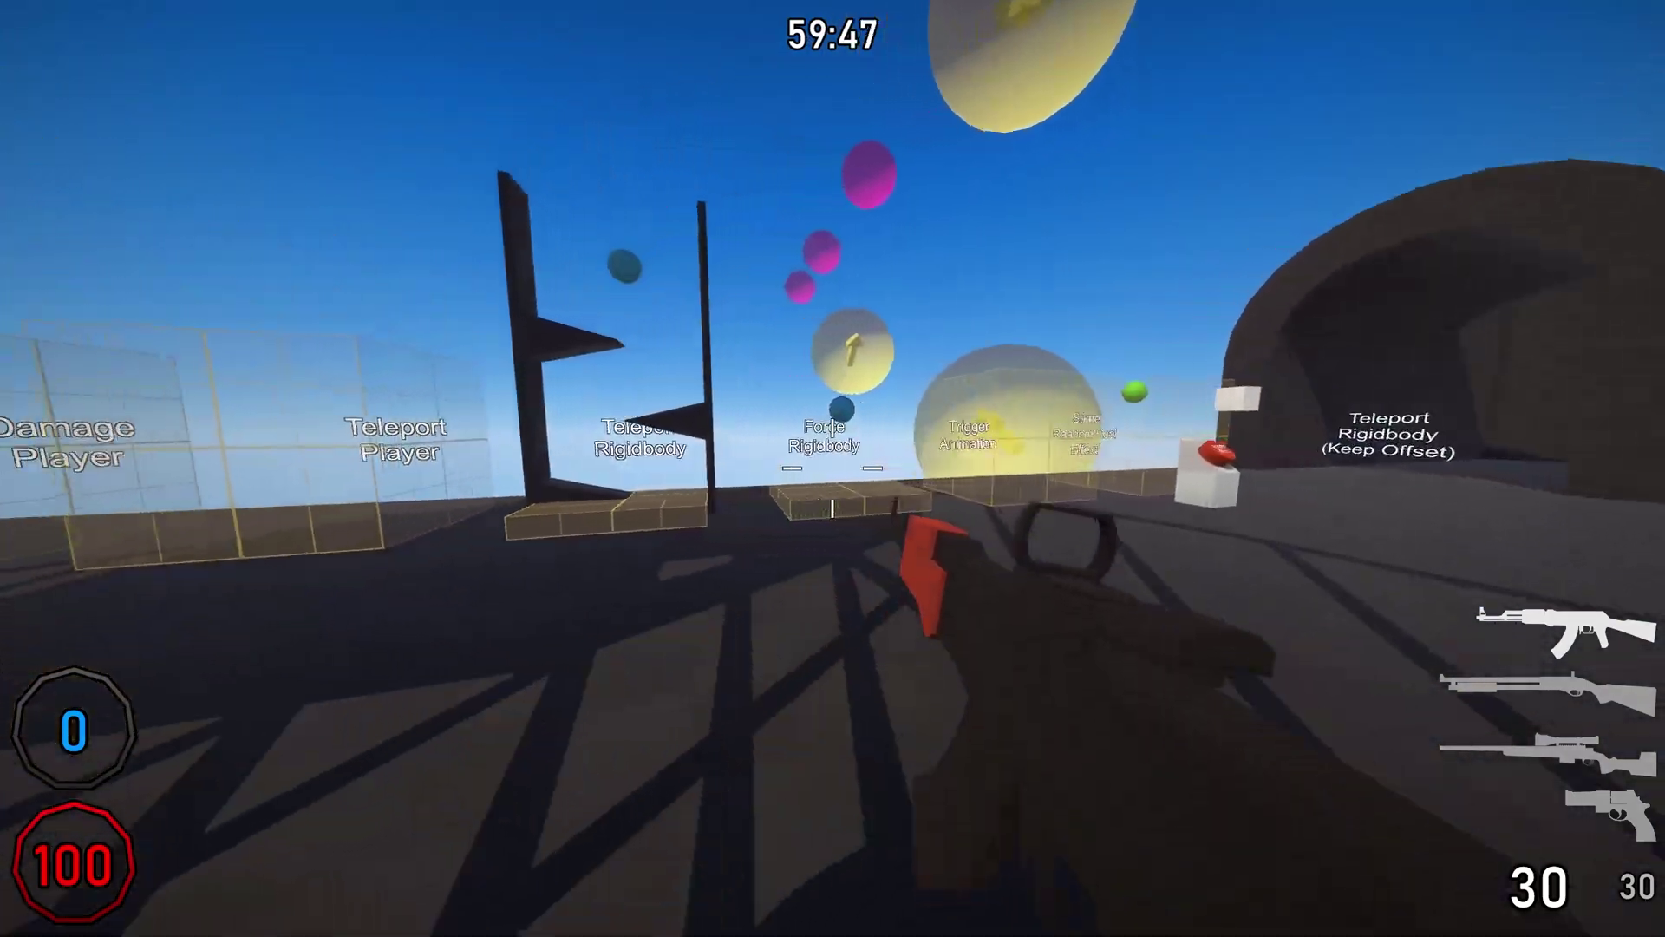
key("w")
key("w")
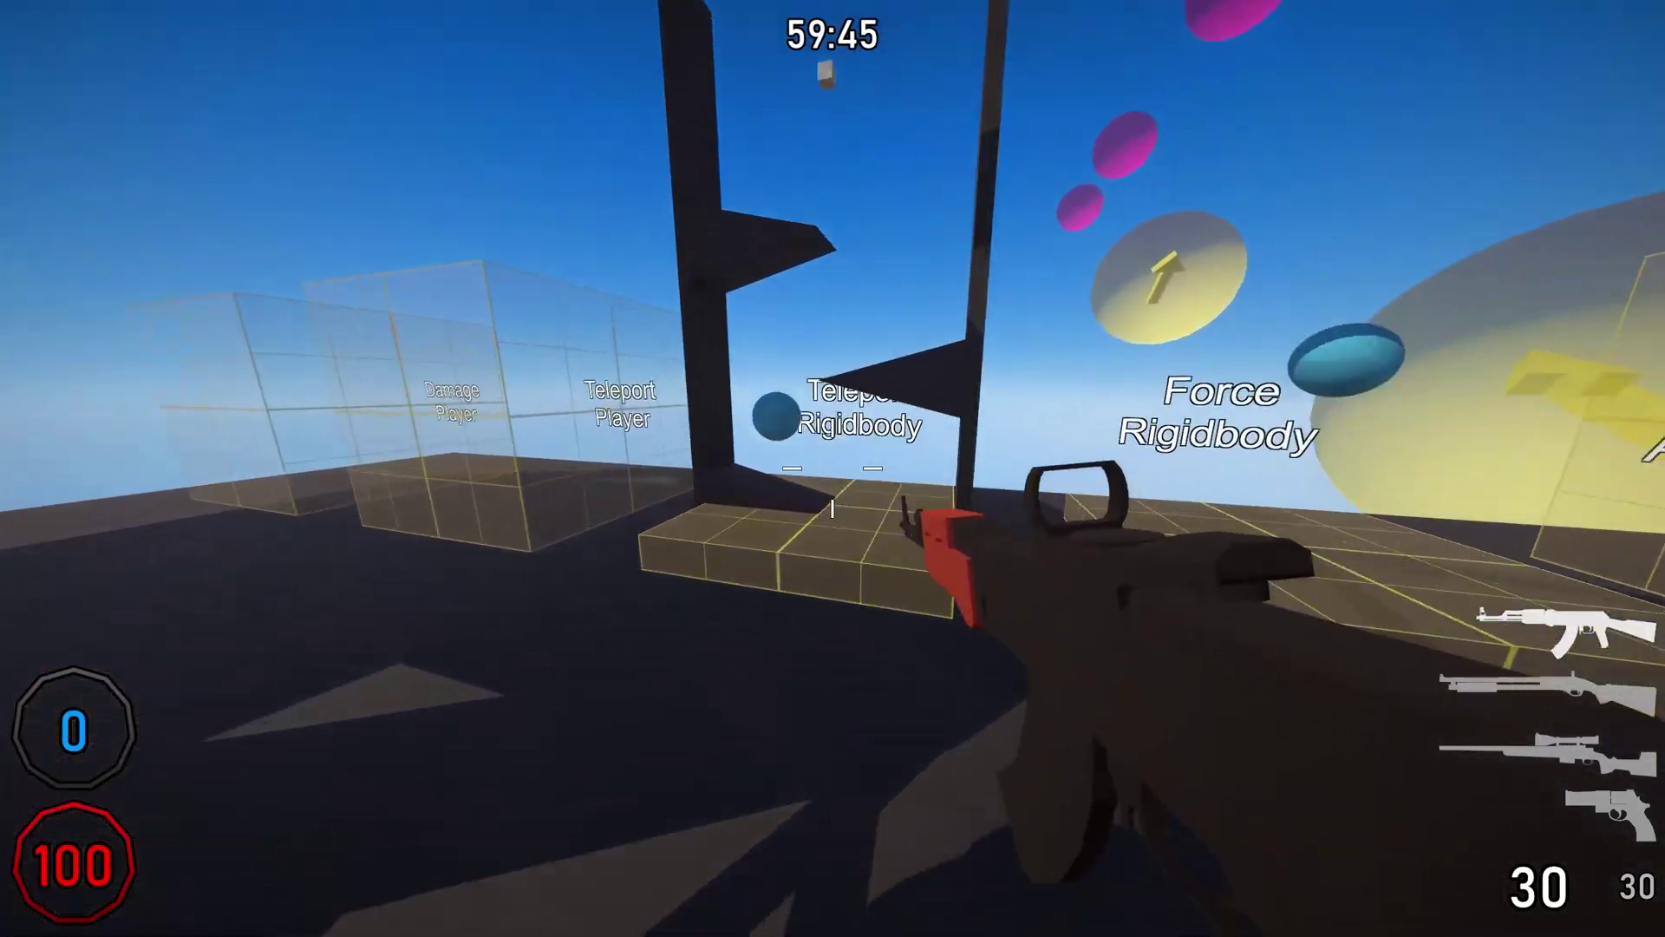
key("w")
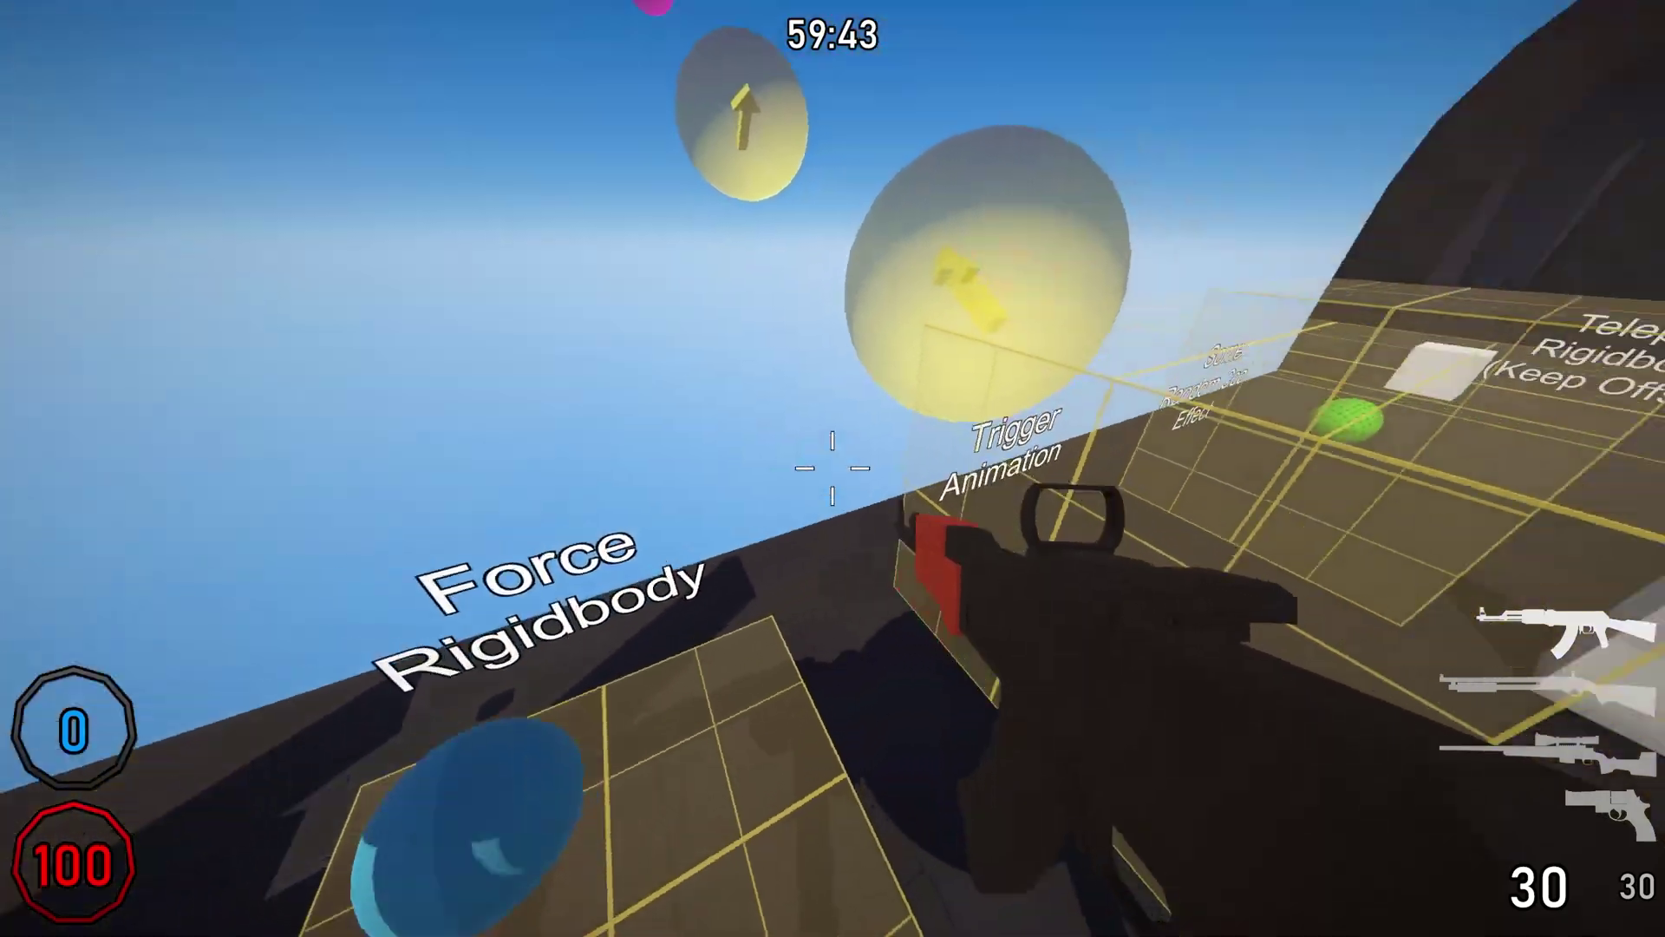
key("d")
key("w")
key("s")
key("d")
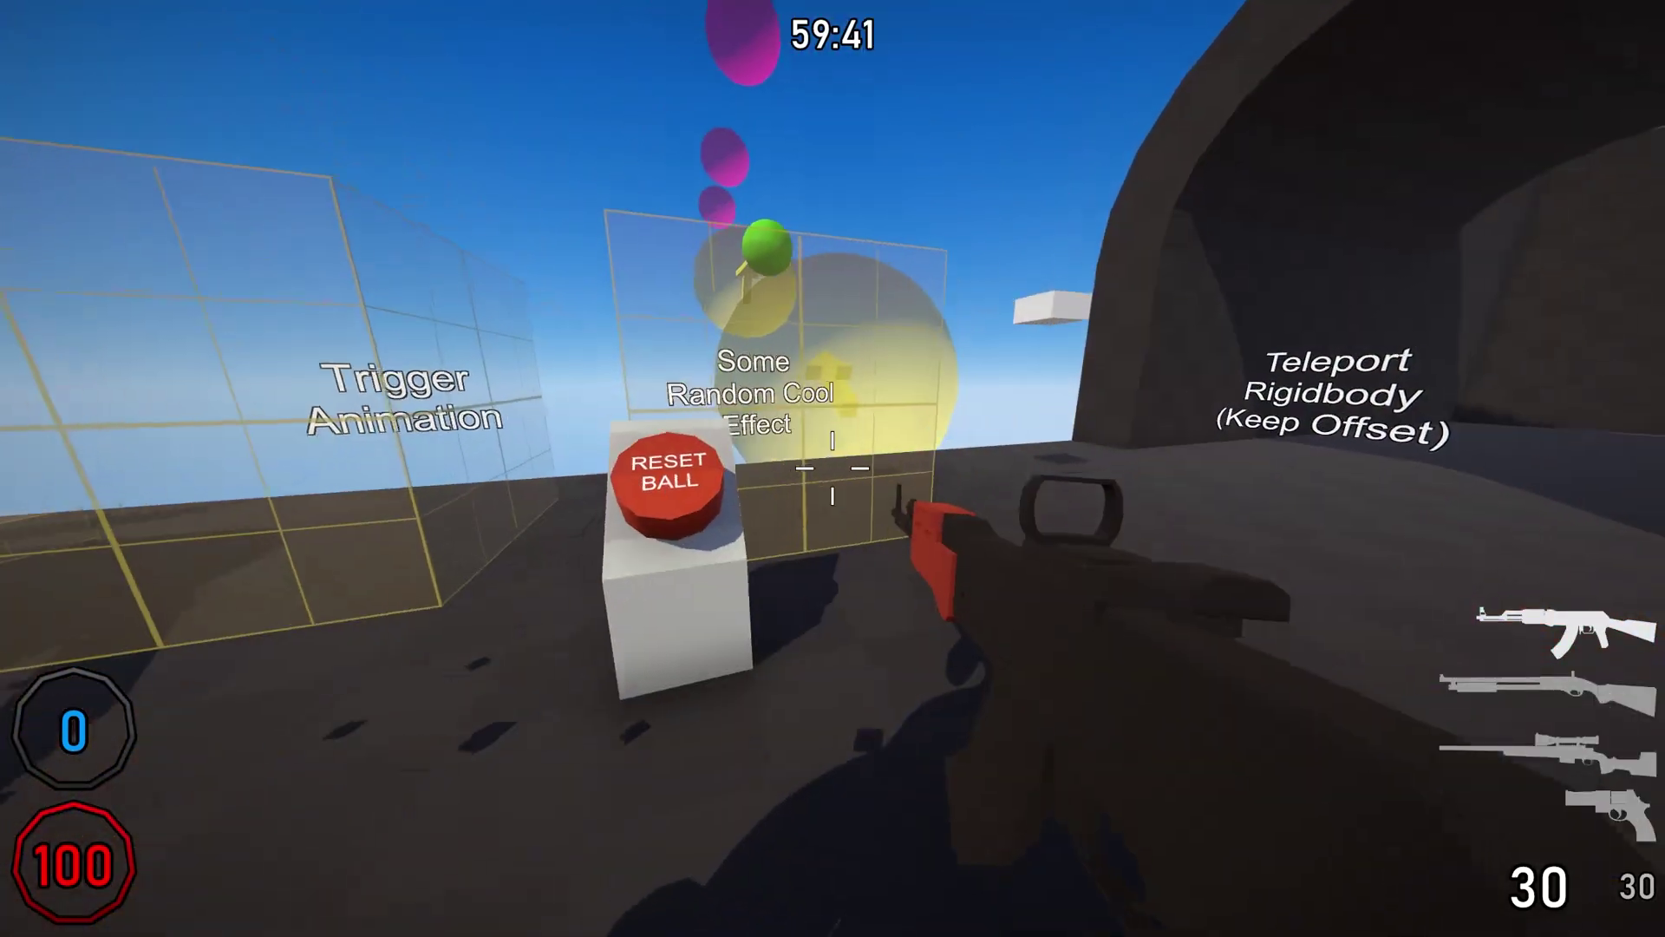
key("w")
key("w")
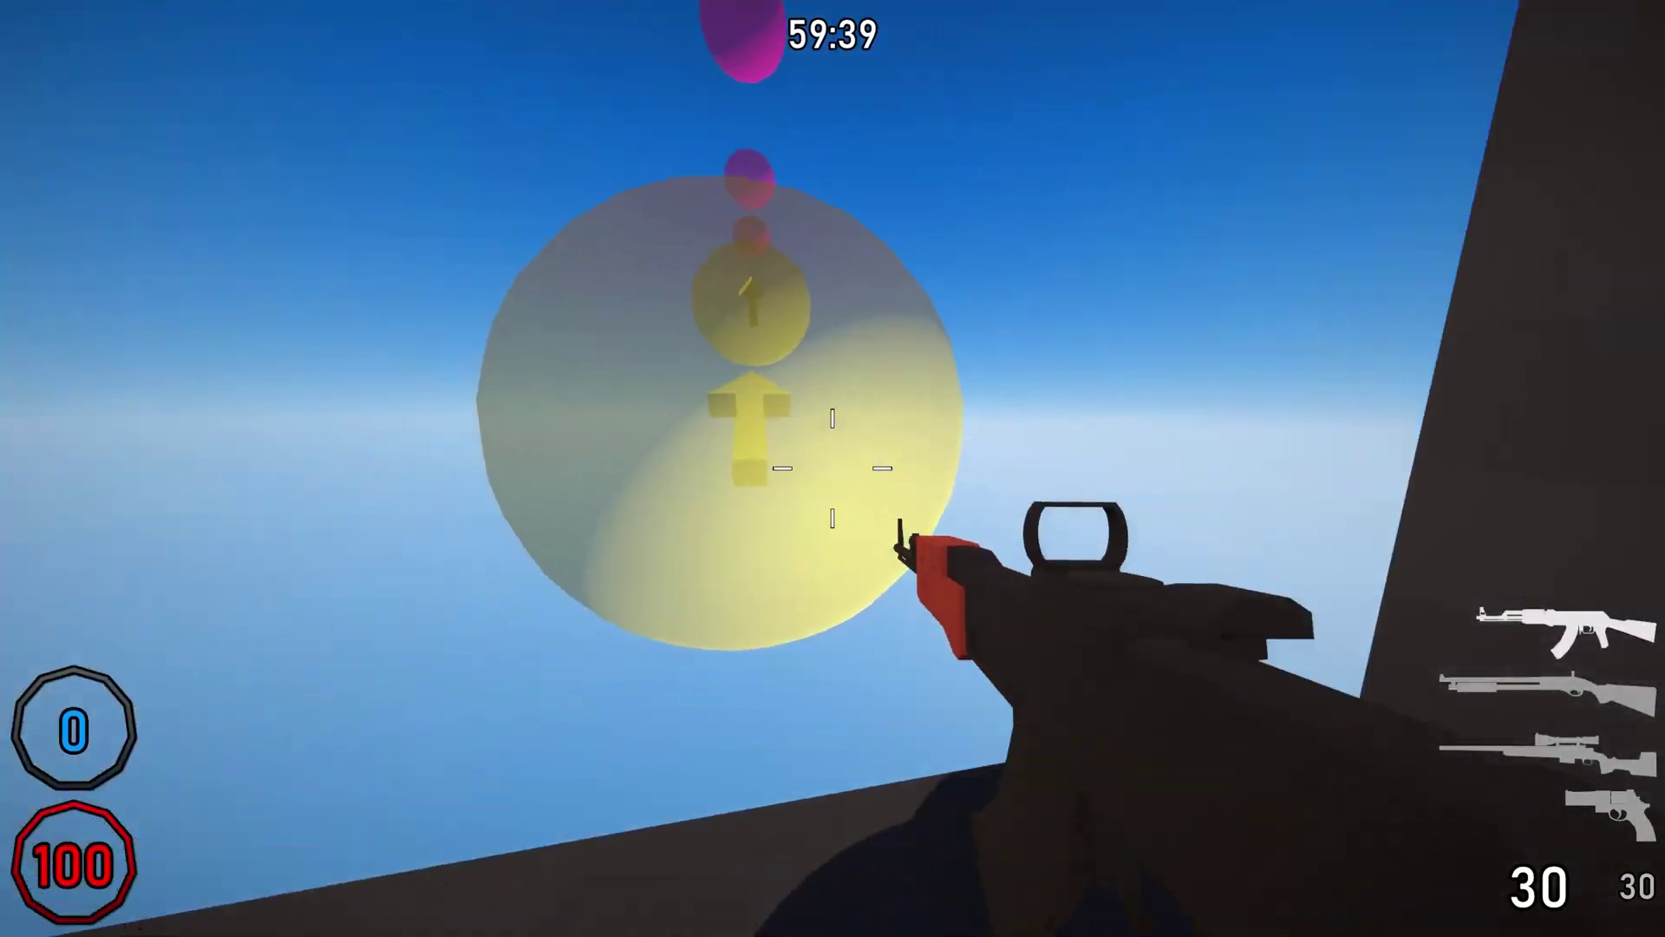
key("w")
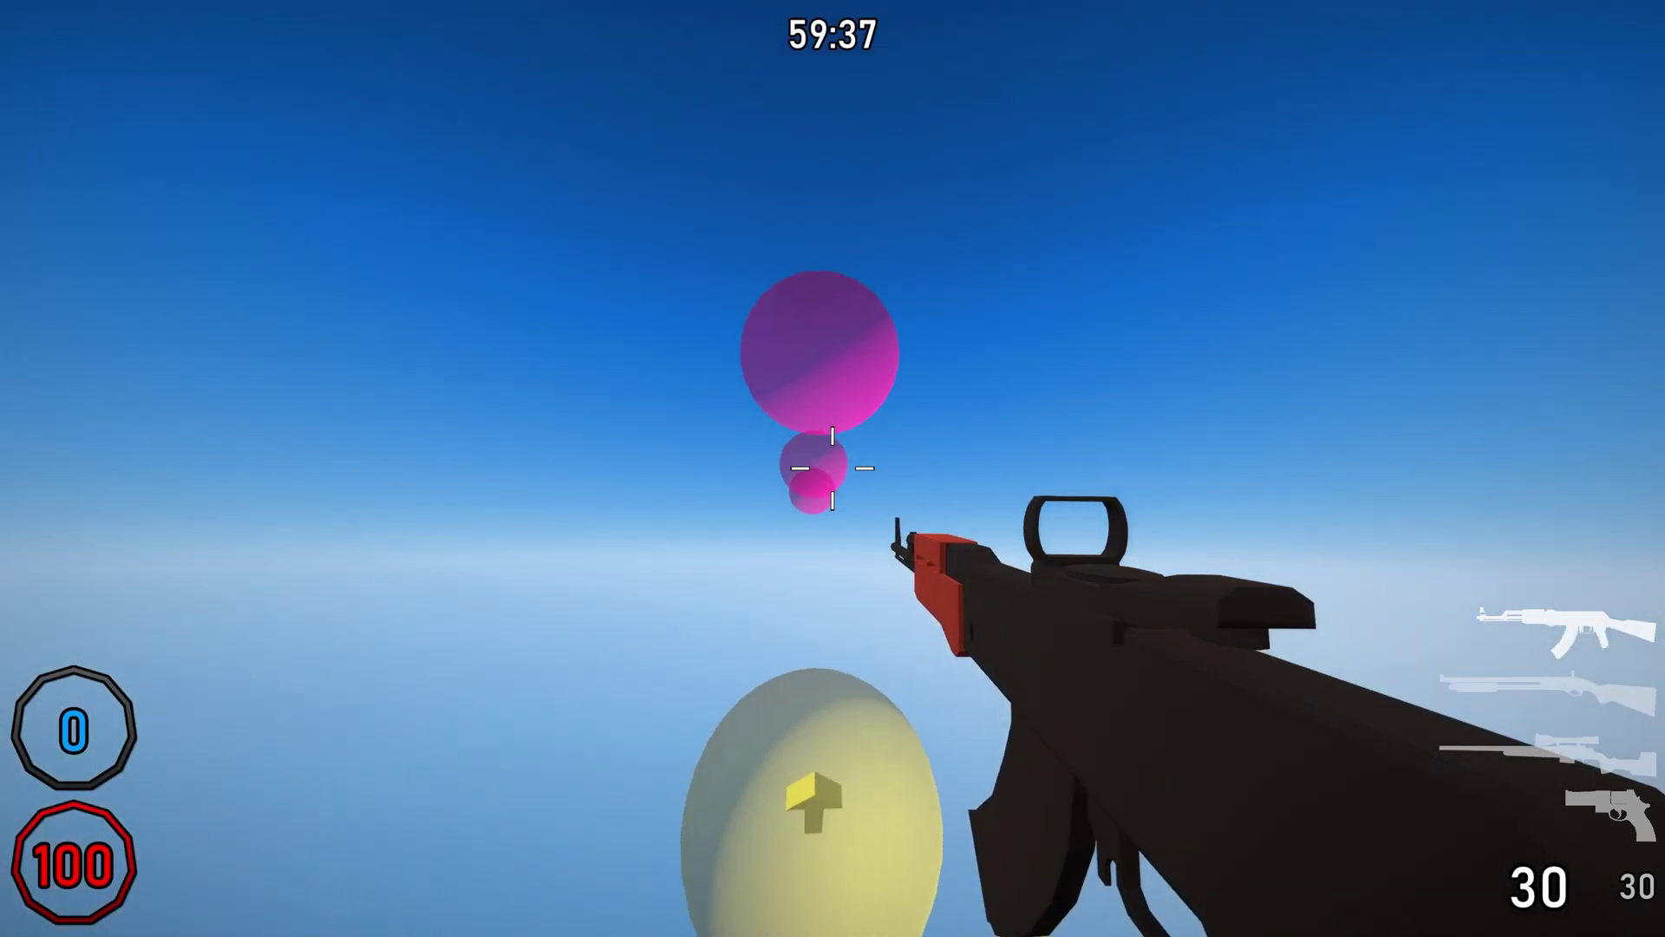
key("w")
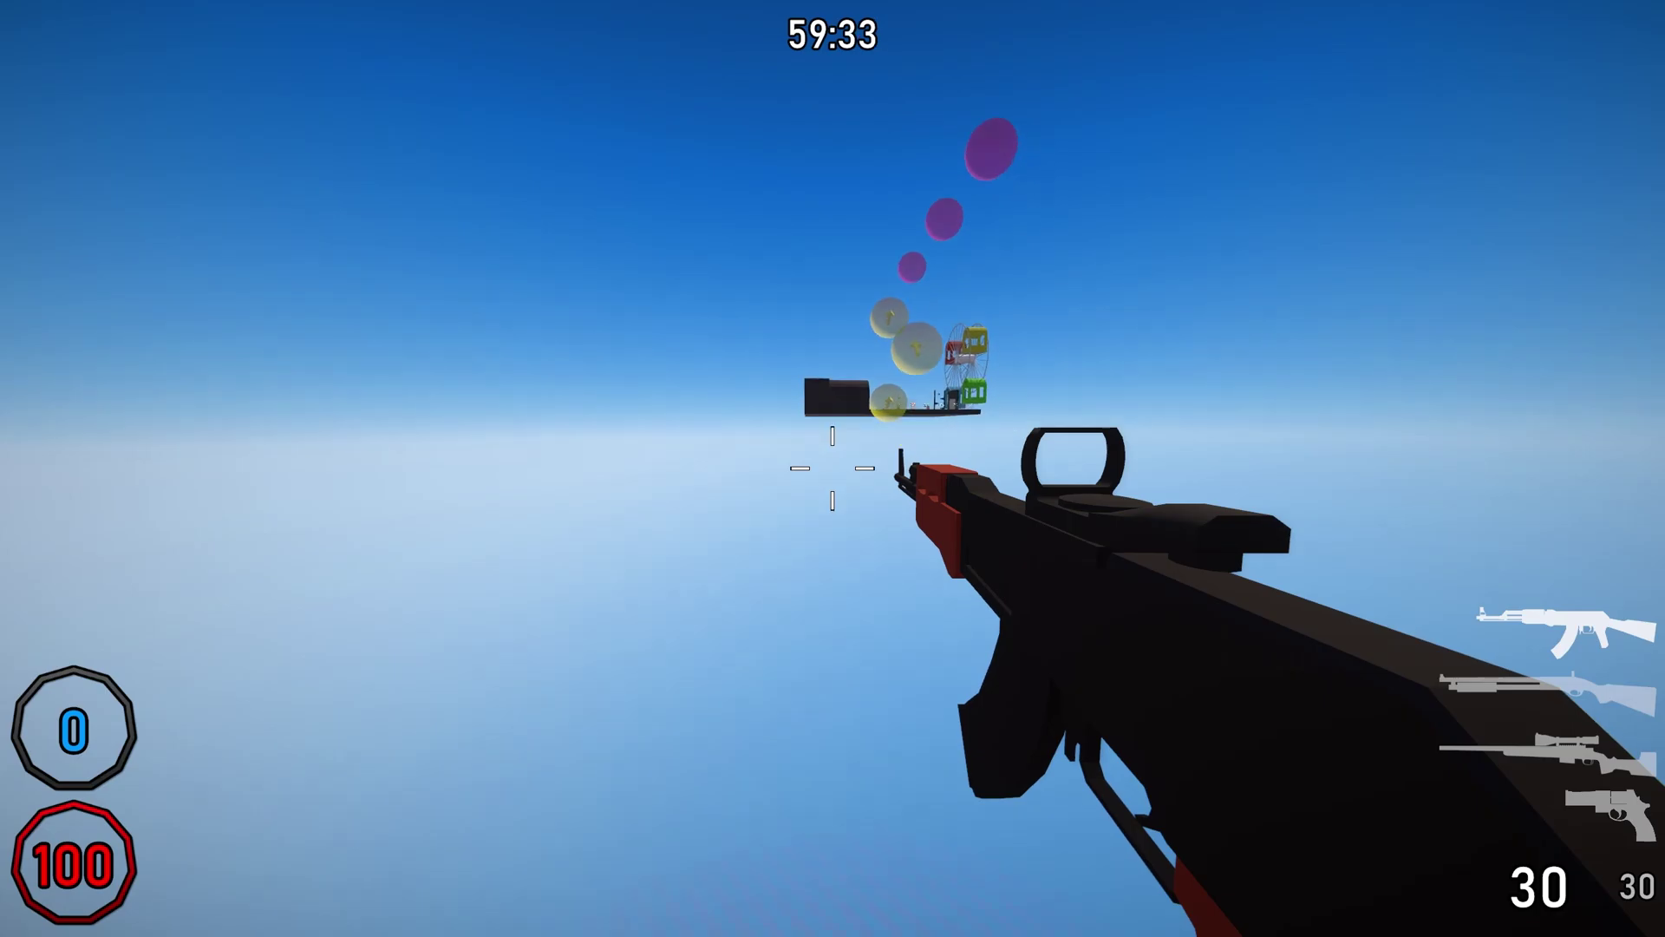
Leave the Demo Map test match and quit the game to return to the Unity editor.
key("Escape")
left_click(832, 546)
left_click(120, 52)
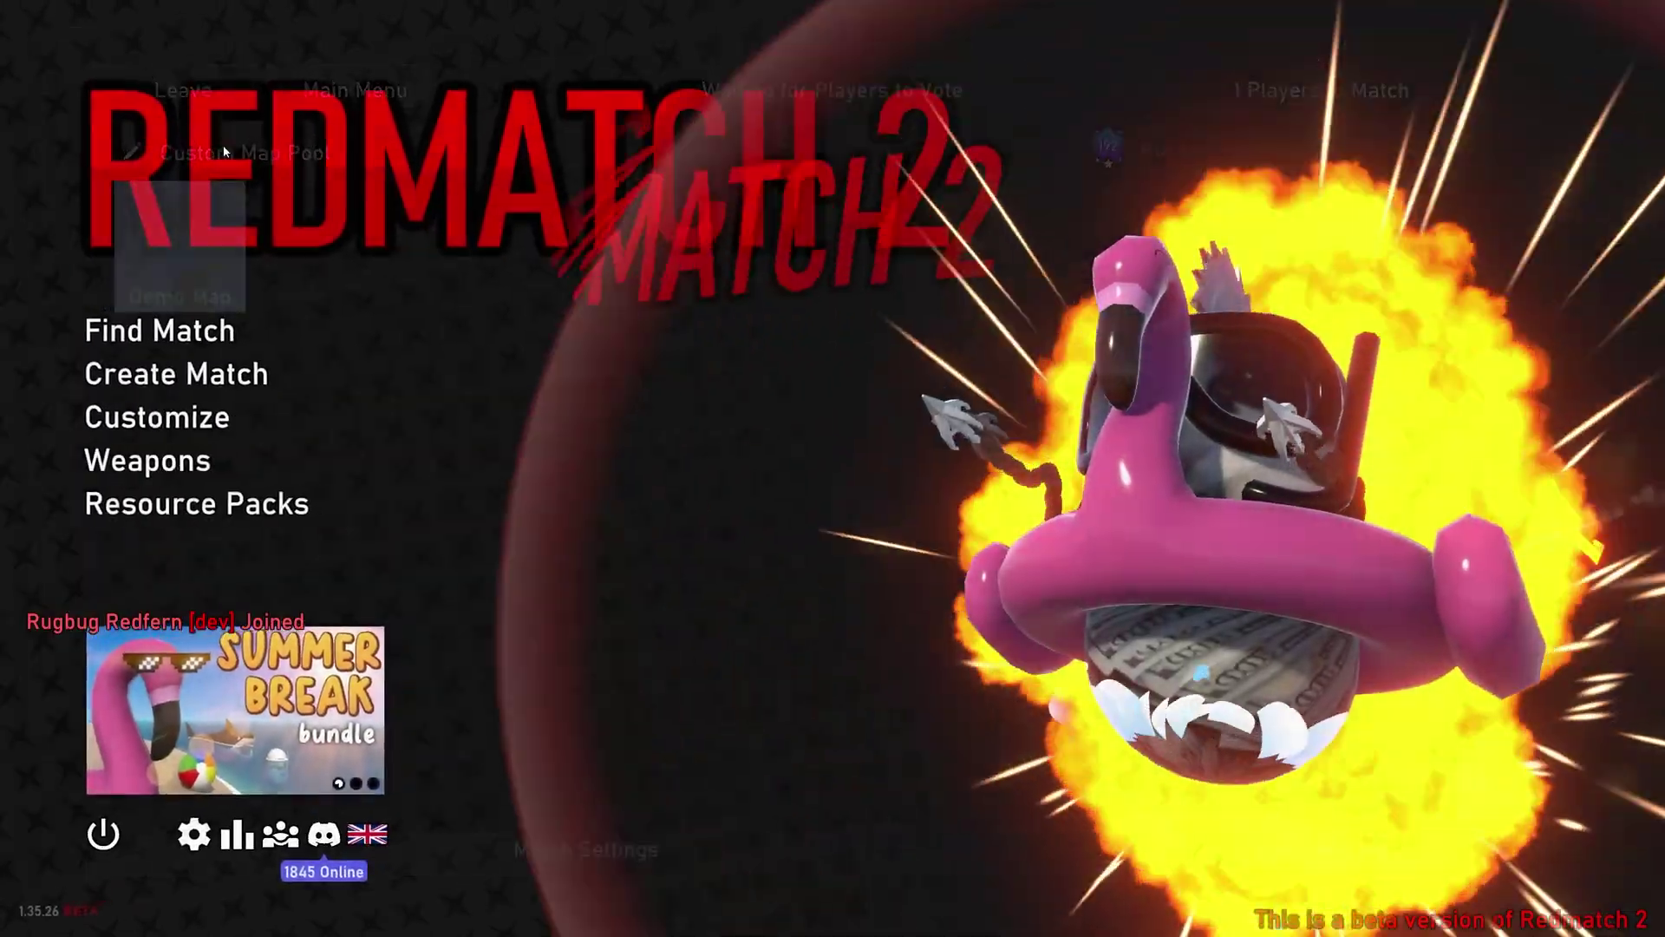
key("alt+F4")
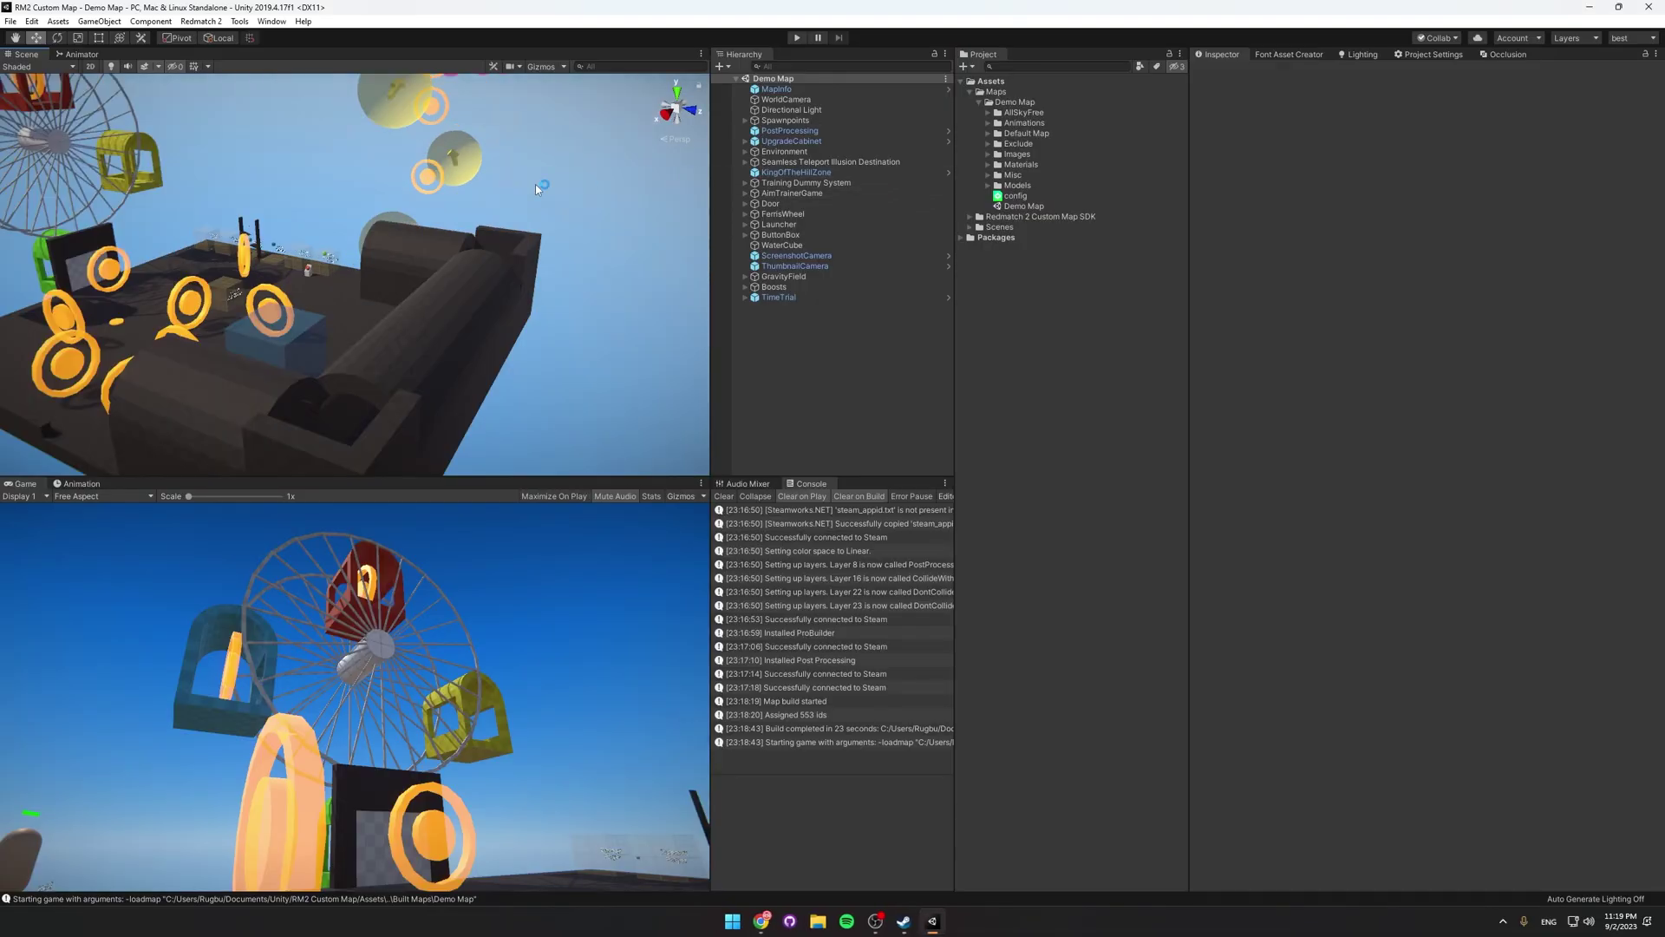
Create a new Redmatch 2 map named Tutorial.
scroll(381, 169, "up", 6)
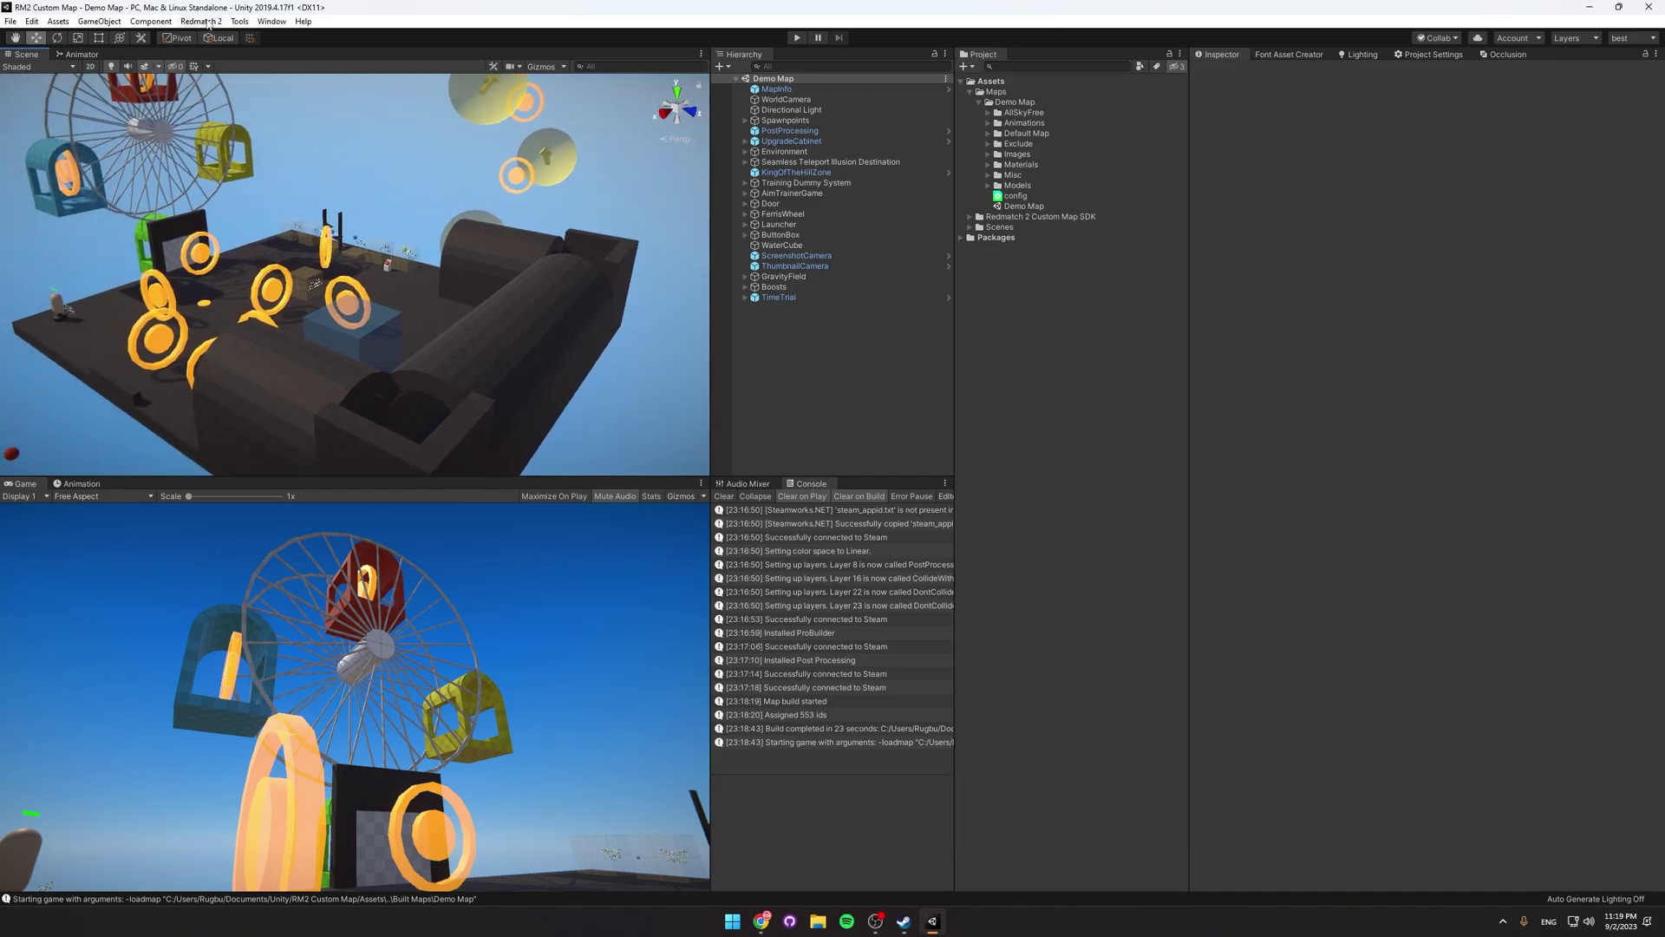
left_click(203, 22)
left_click(218, 37)
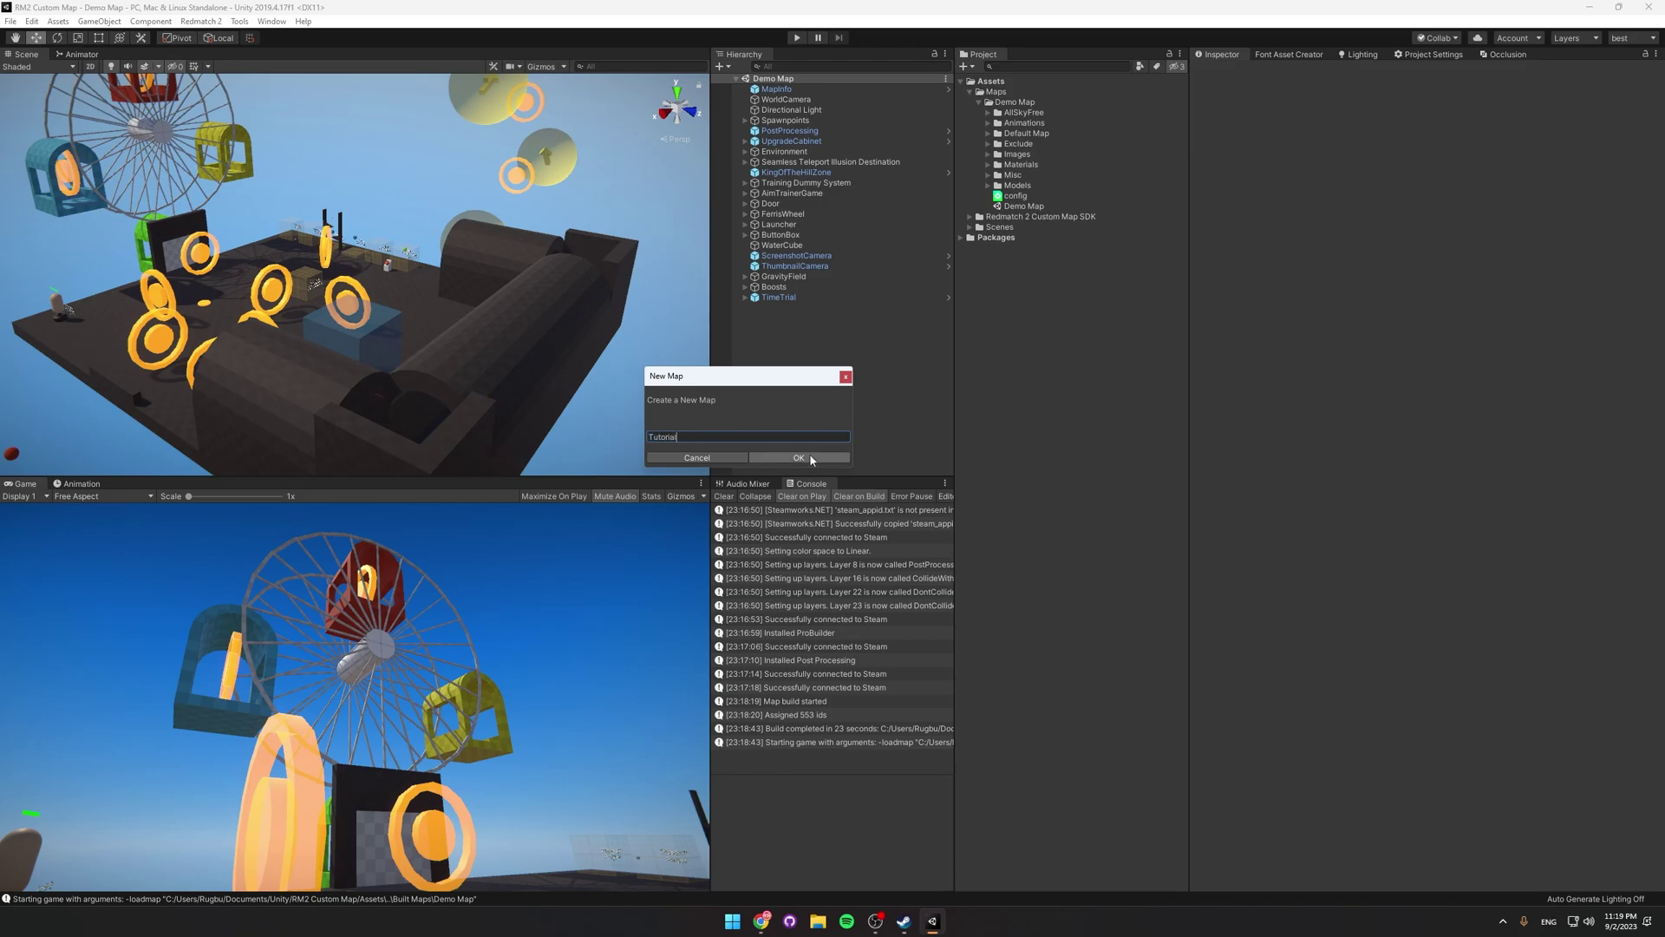
left_click(810, 459)
right_click_drag(496, 198, 471, 222)
Build and test the Tutorial map, vote for it in the game lobby and spawn into the match.
left_click(201, 20)
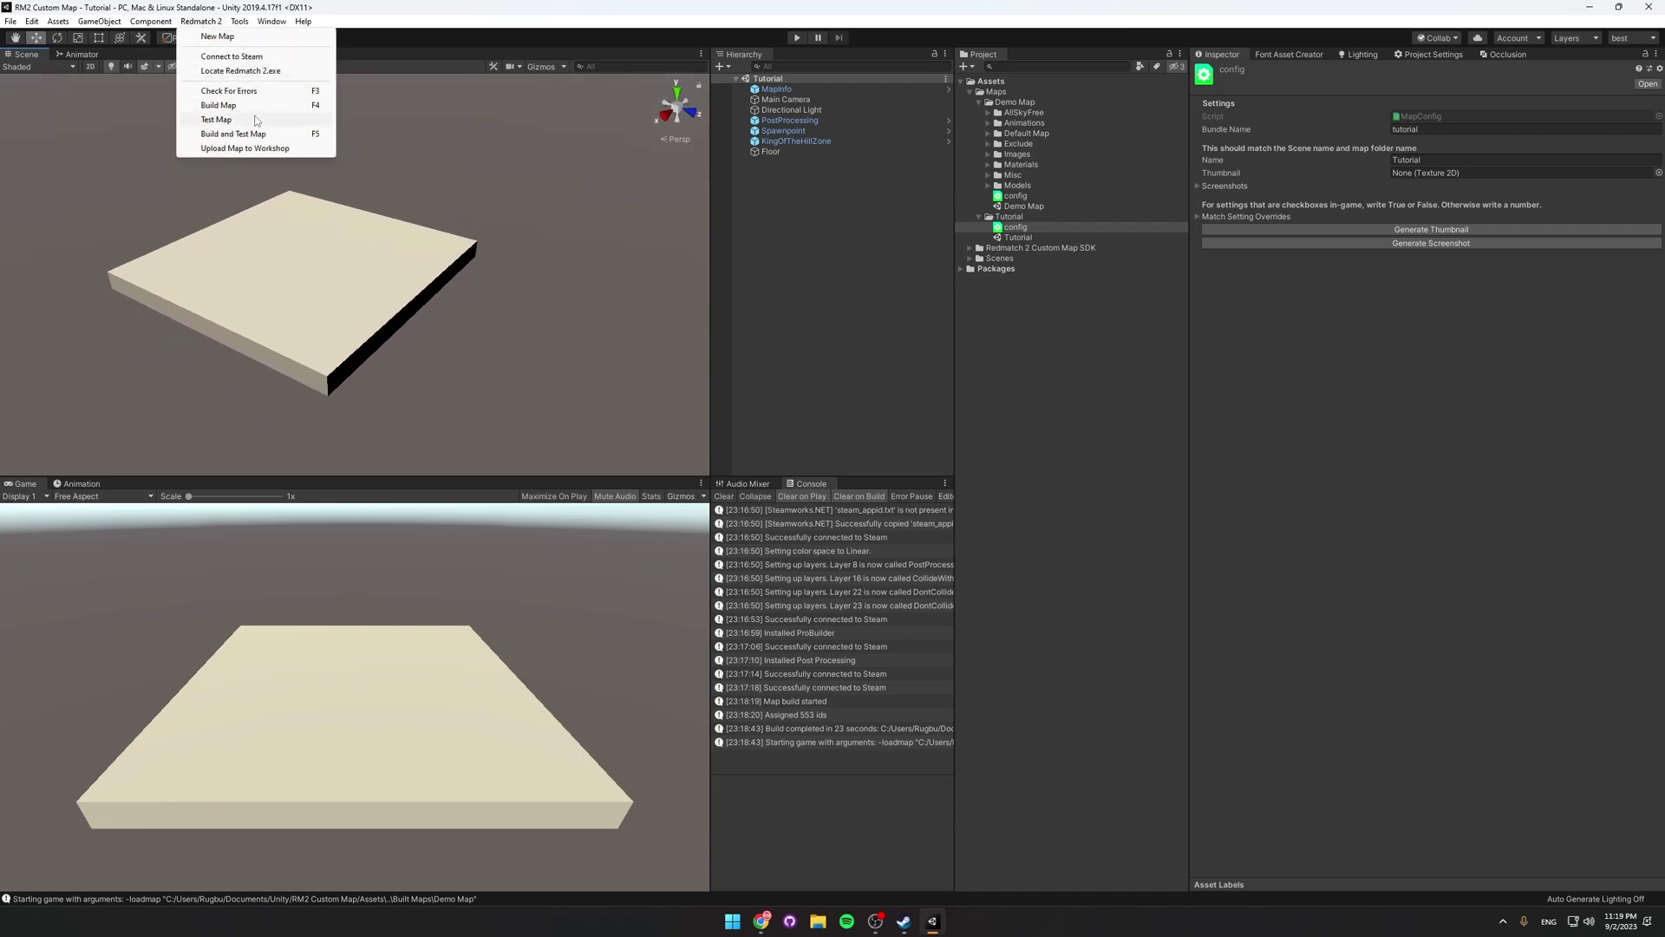
left_click(252, 134)
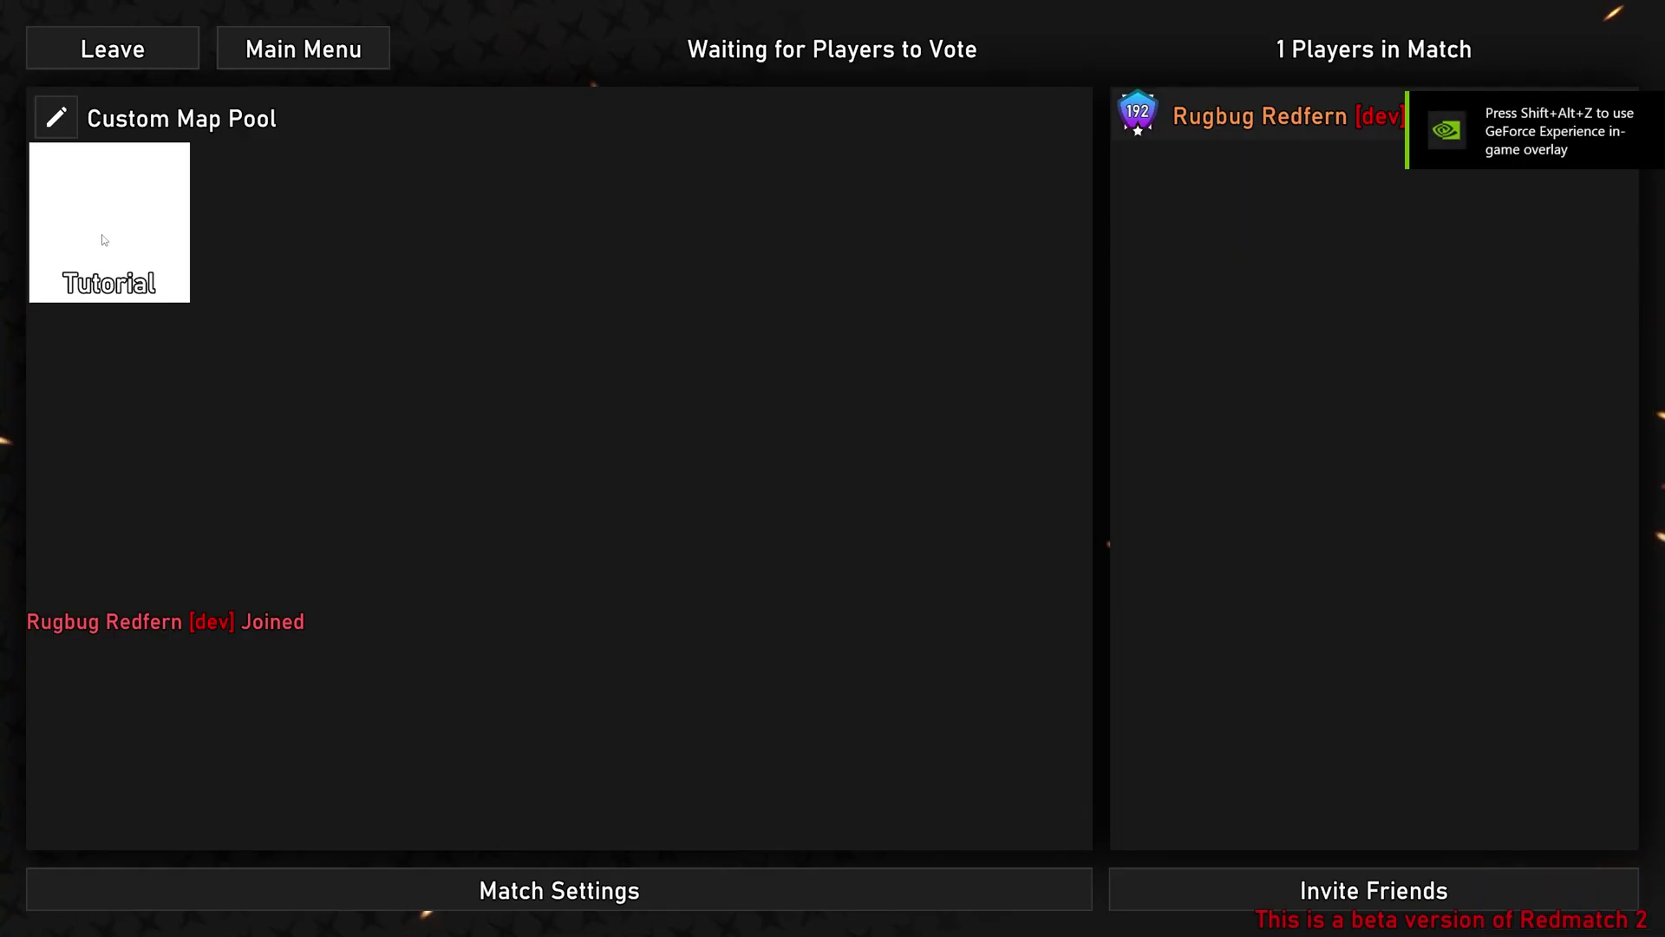
left_click(101, 239)
left_click(833, 468)
key("r")
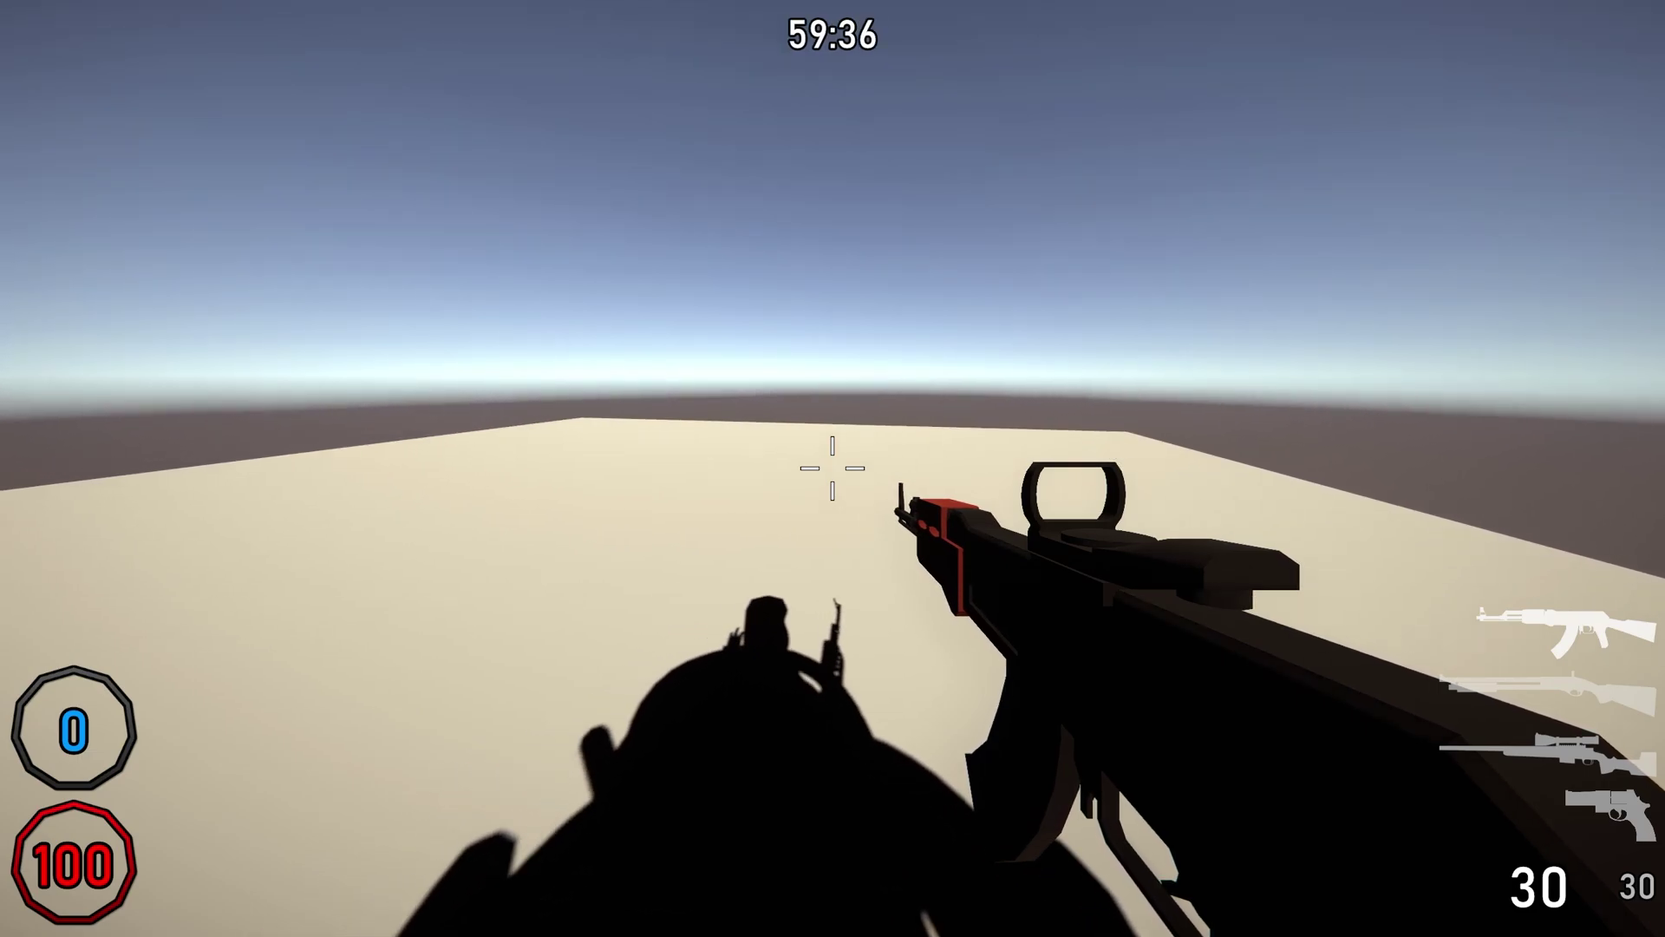
Change the game's video settings to windowed mode at 1280x720 resolution and resume the match.
key("Escape")
left_click(888, 438)
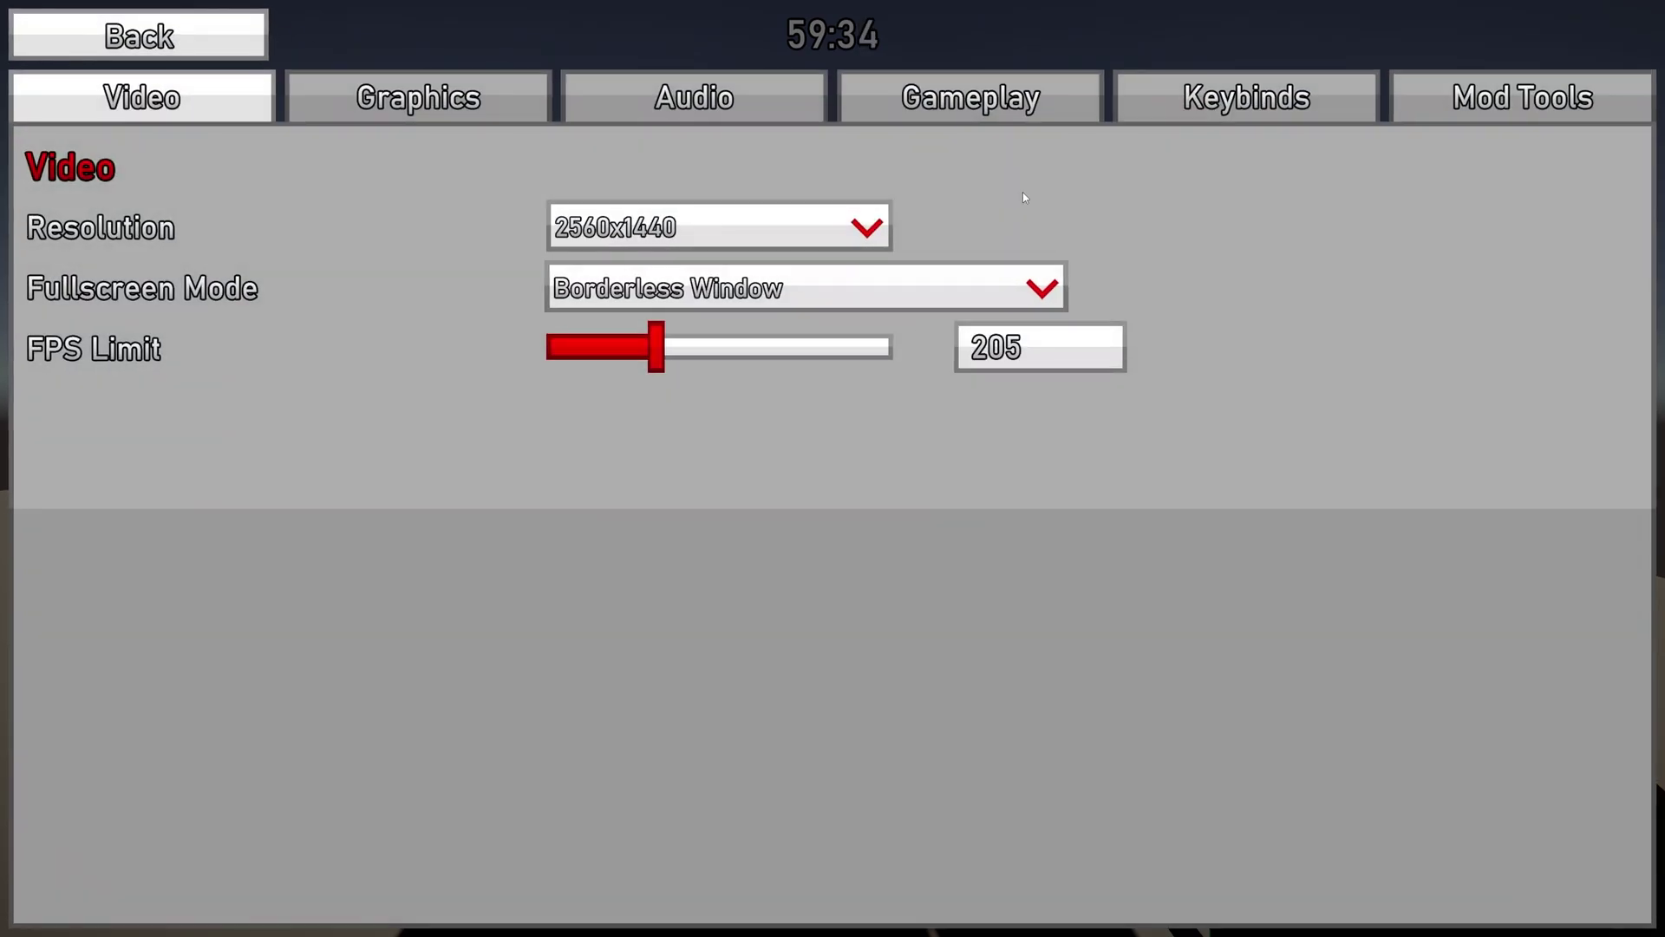
left_click(718, 290)
left_click(718, 396)
left_click(721, 247)
scroll(687, 359, "down", 5)
scroll(687, 358, "down", 4)
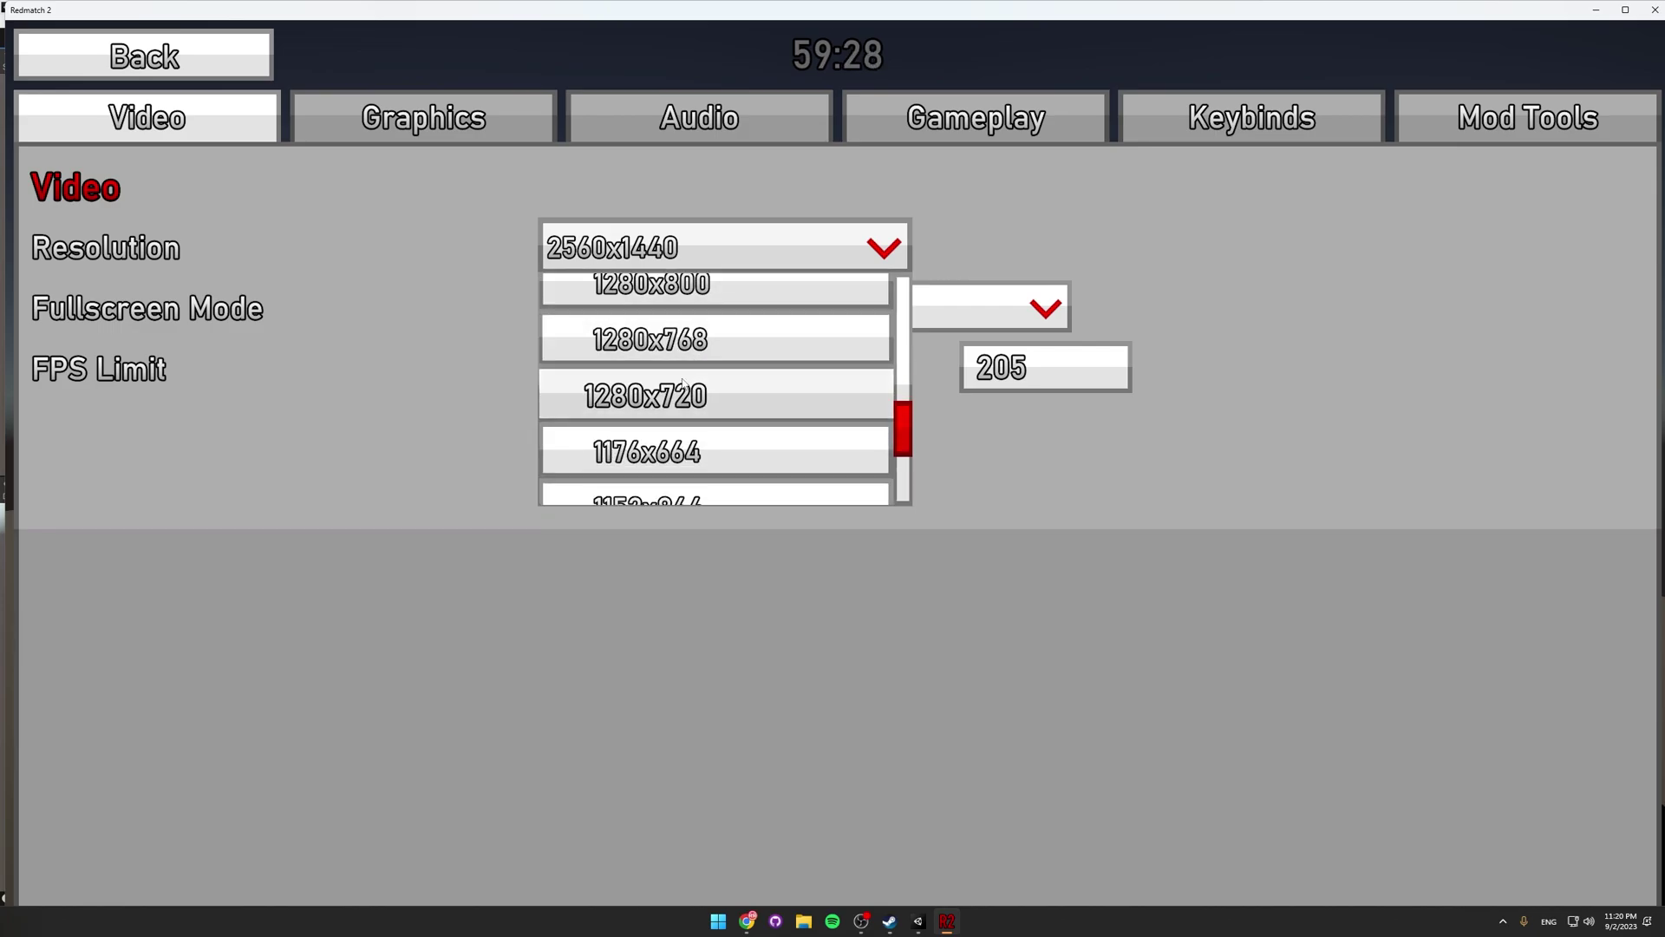
left_click(687, 394)
left_click(538, 264)
left_click(831, 436)
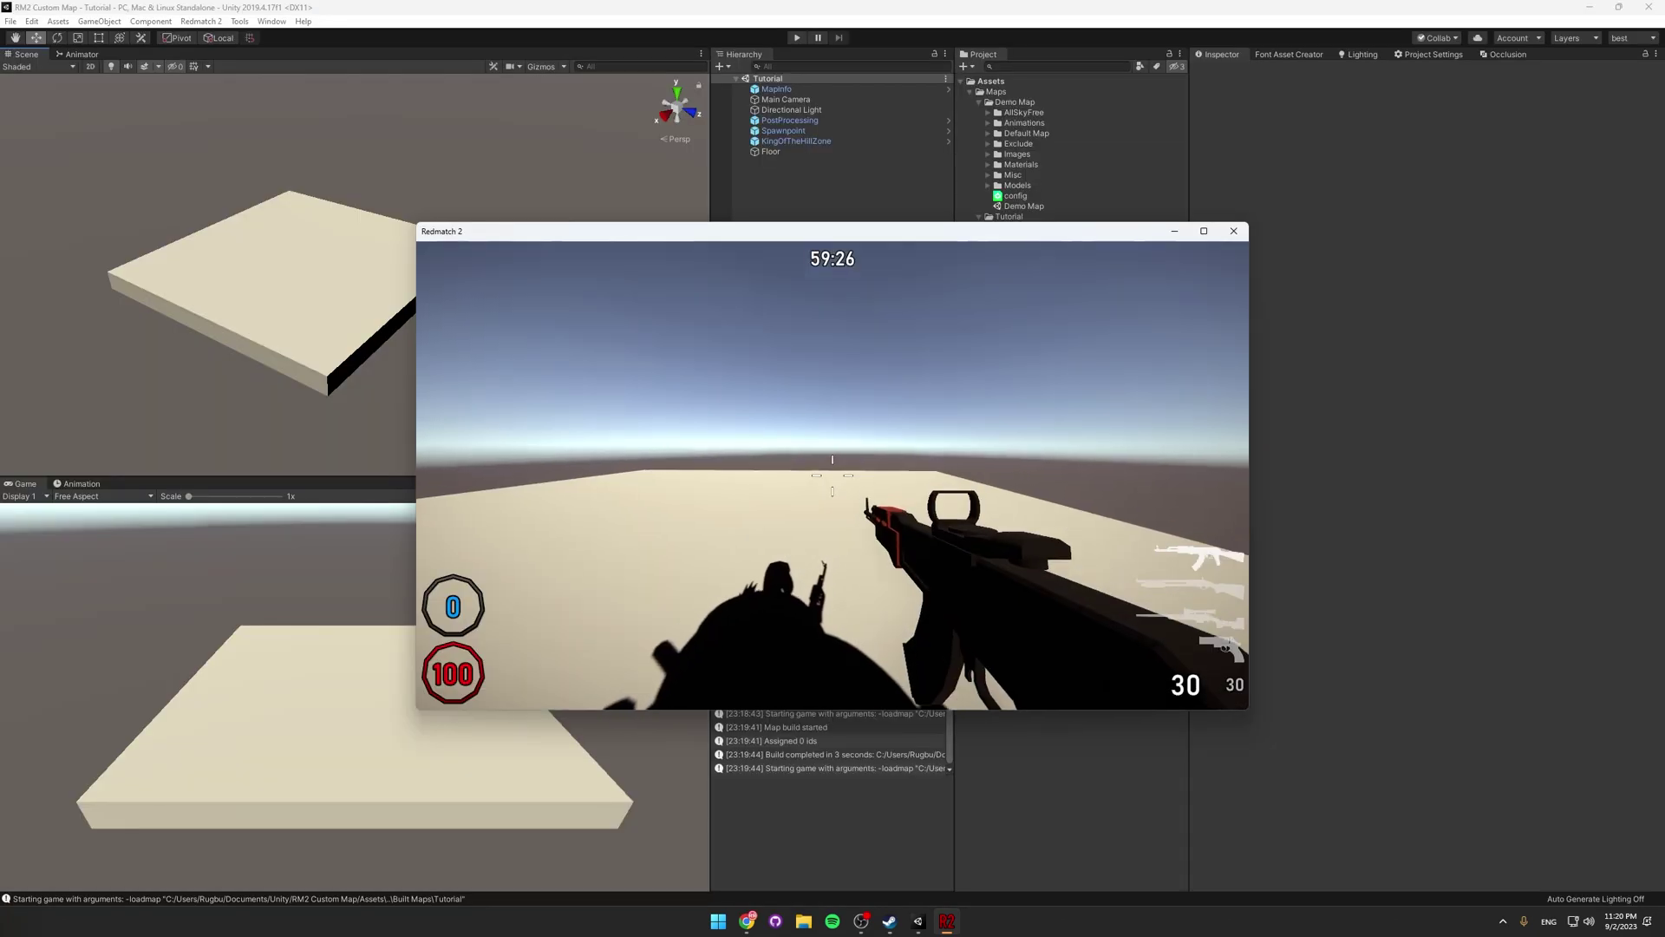
Switch to the Unity editor, rebuild the Tutorial map so the running game reloads it, and return to the editor.
key("alt+F4")
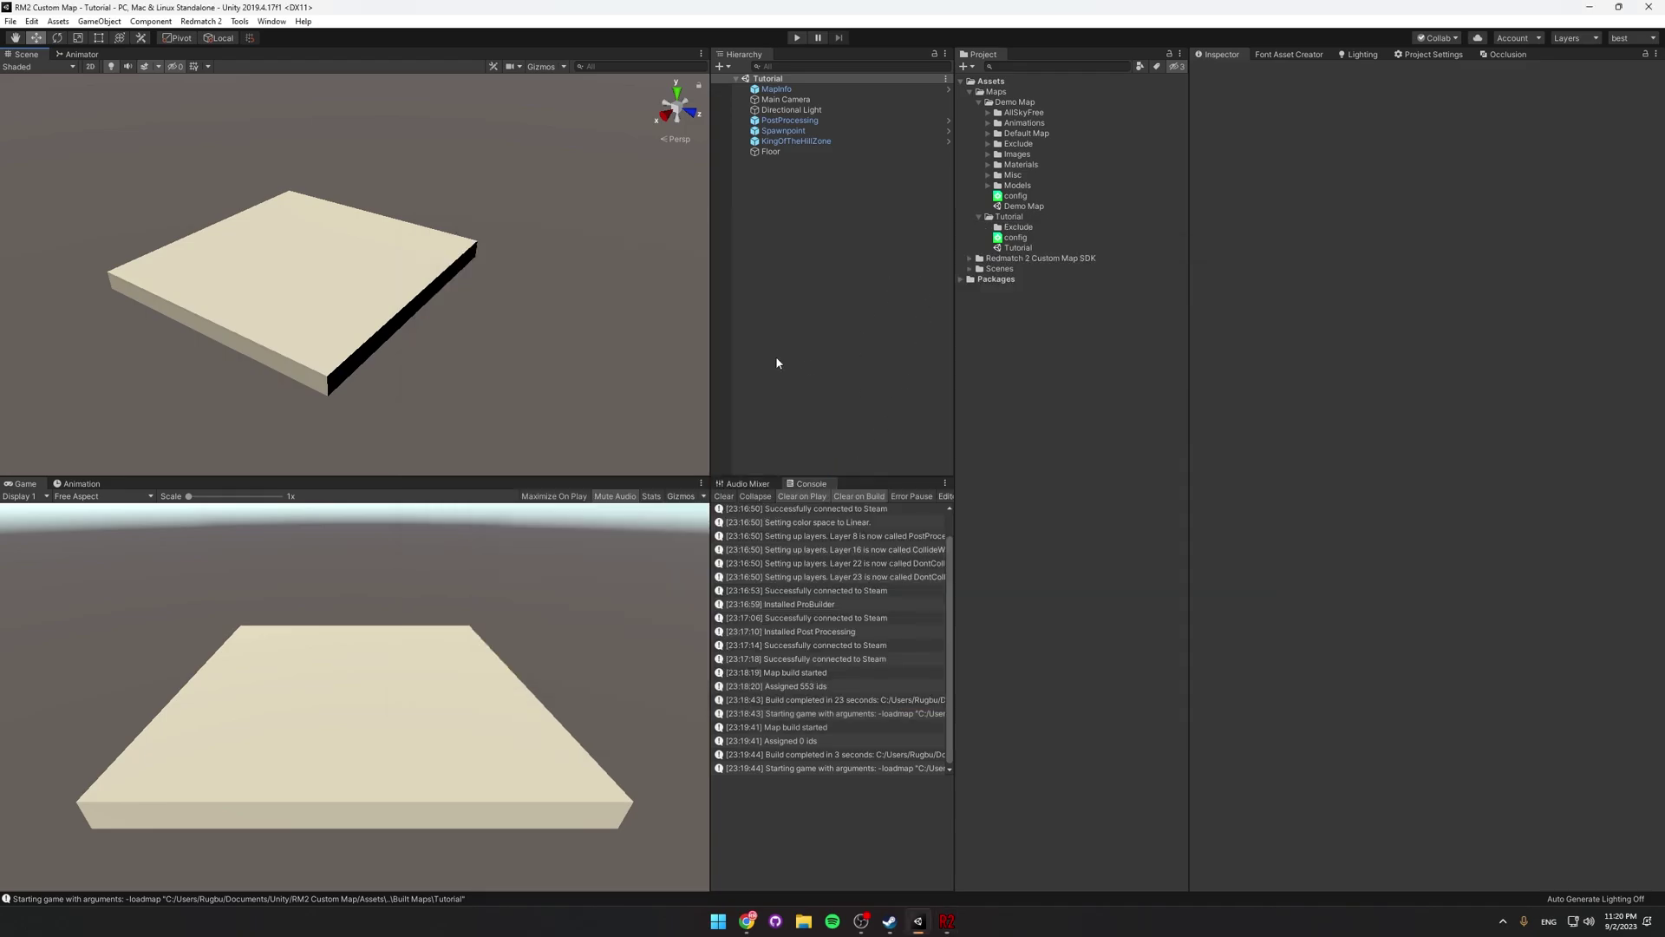
right_click_drag(740, 360, 488, 364)
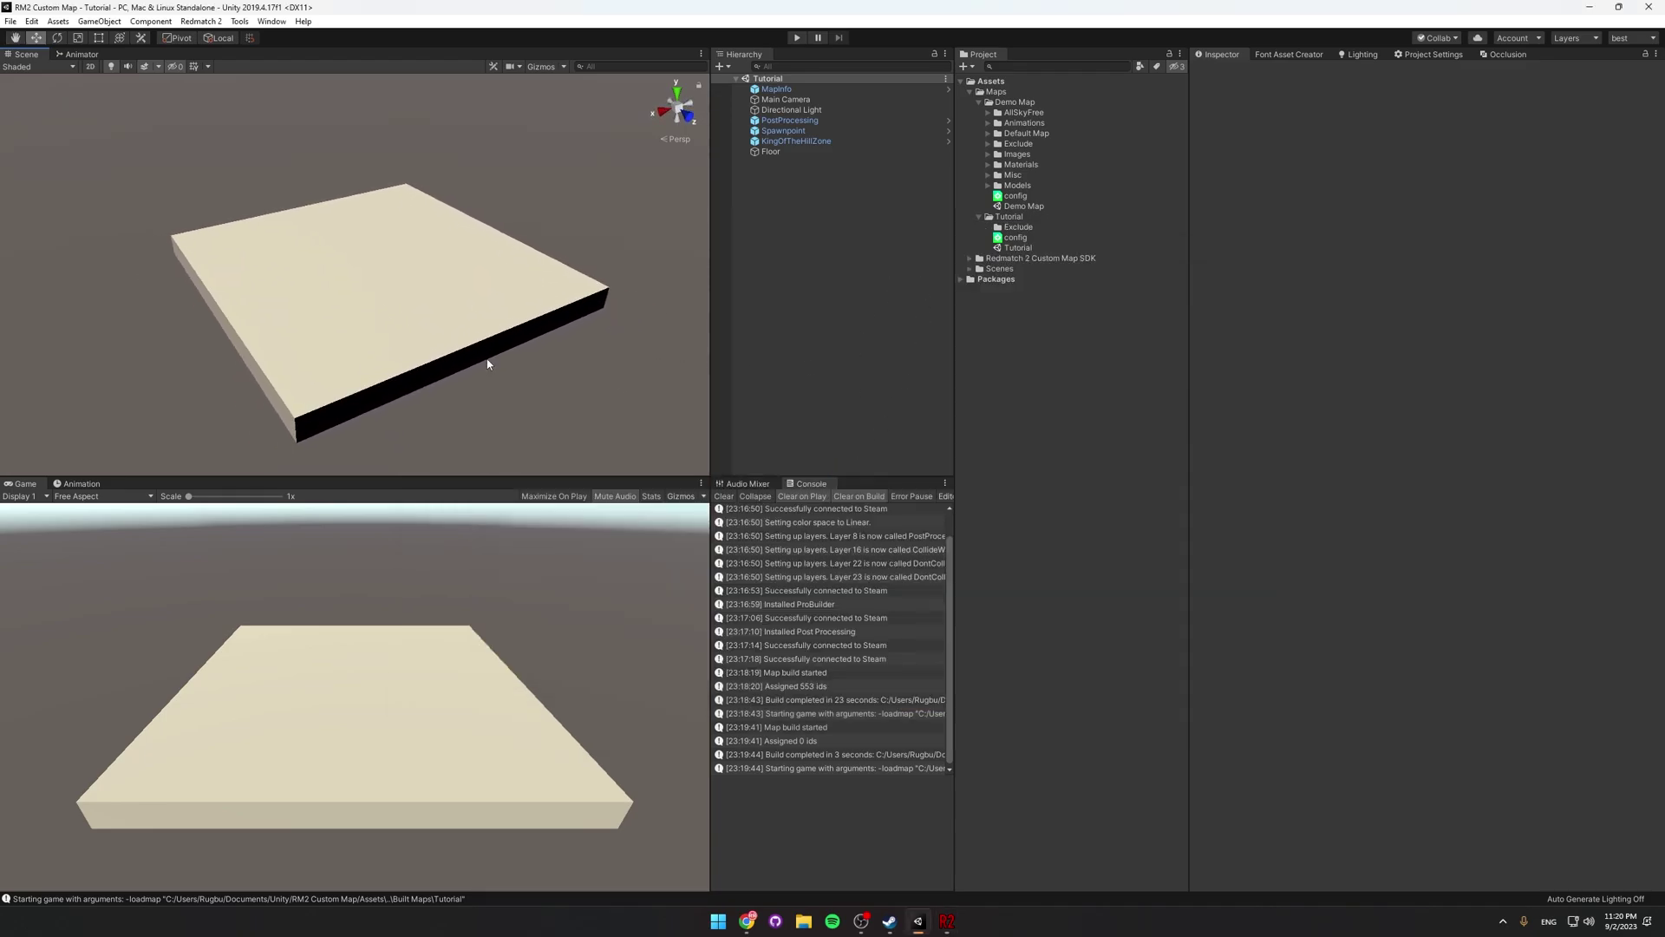
left_click(198, 22)
left_click(218, 105)
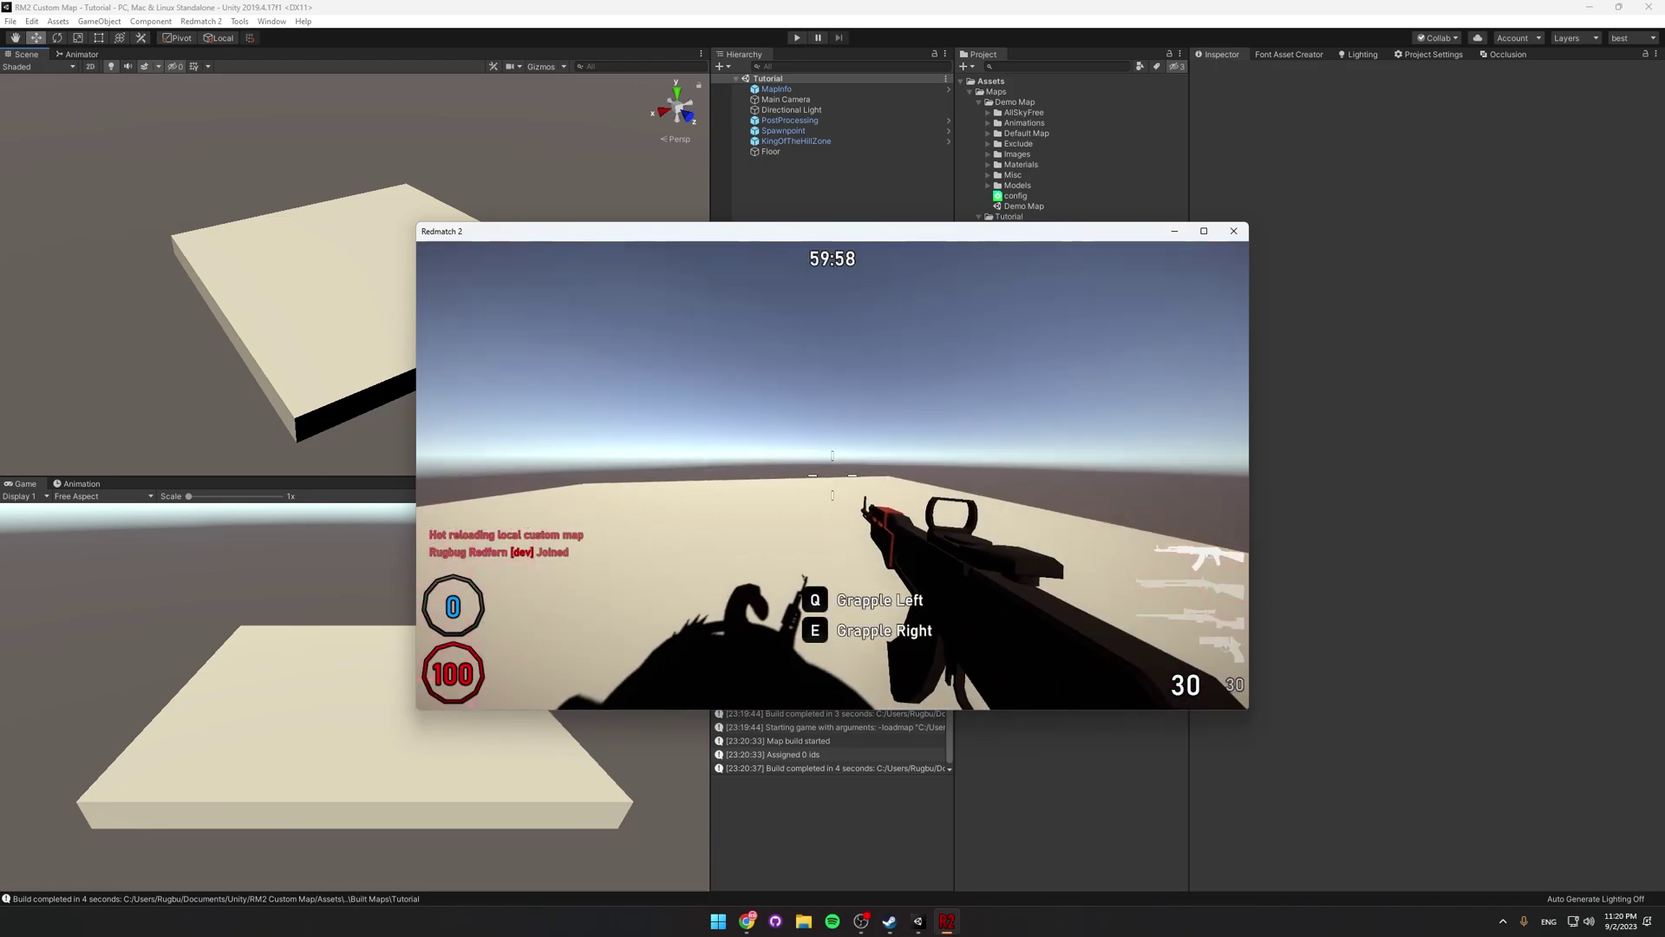
key("alt+Tab")
right_click_drag(564, 319, 650, 331)
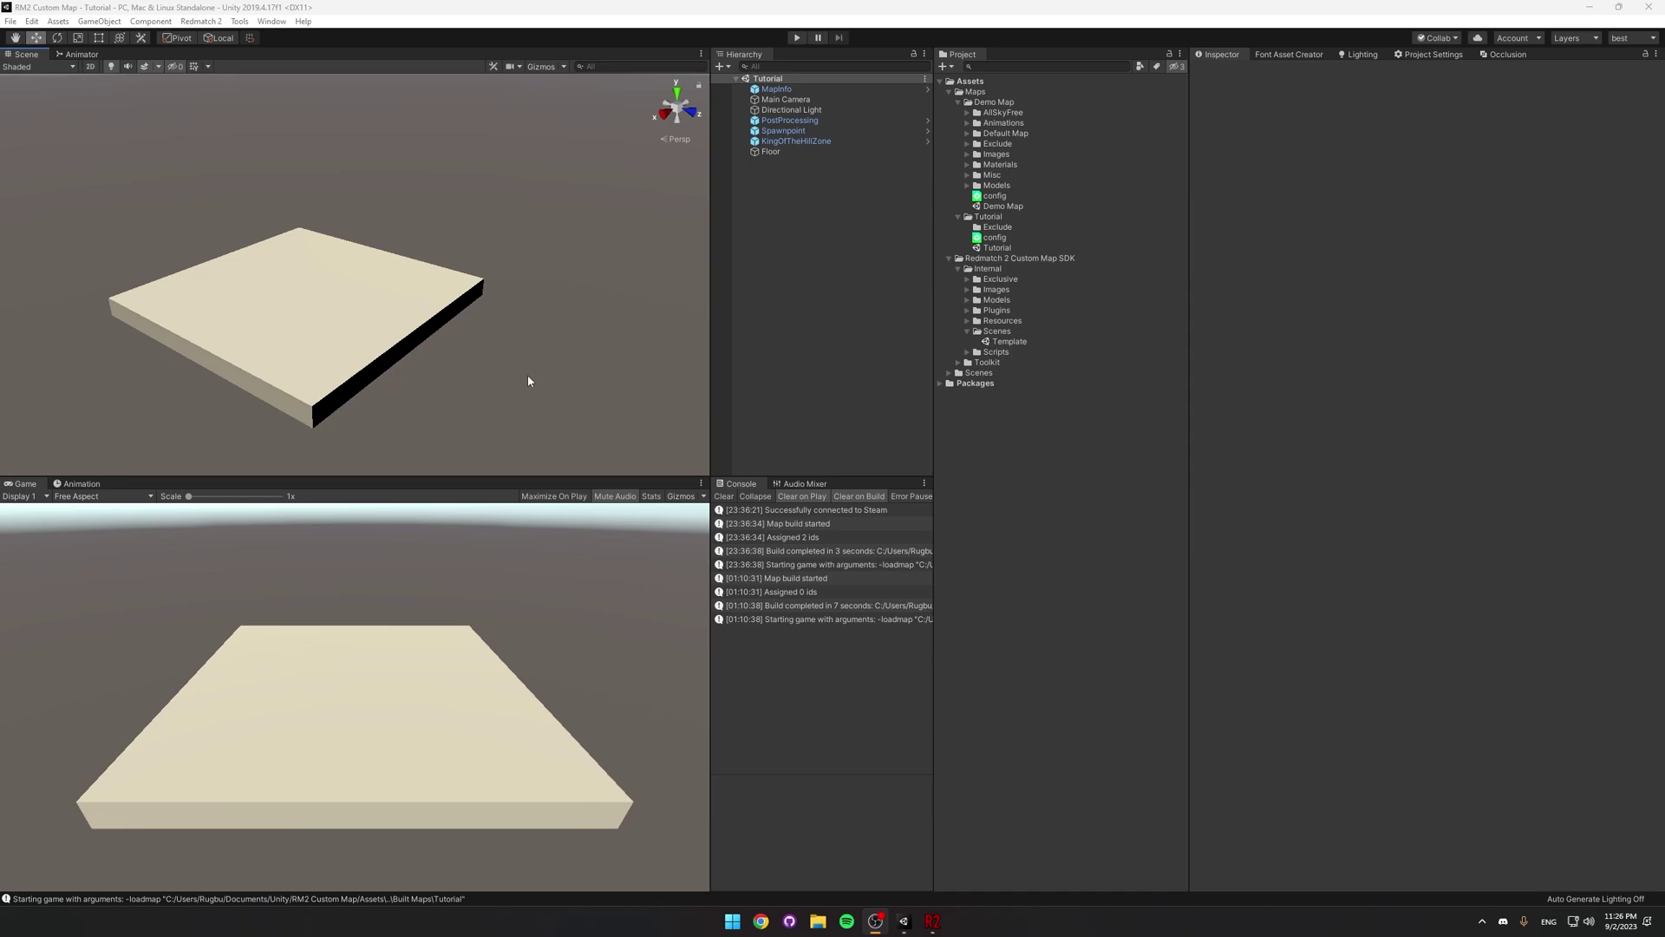
Select the MapInfo object and turn on gizmos in the Scene view to display its bounds.
left_click(770, 91)
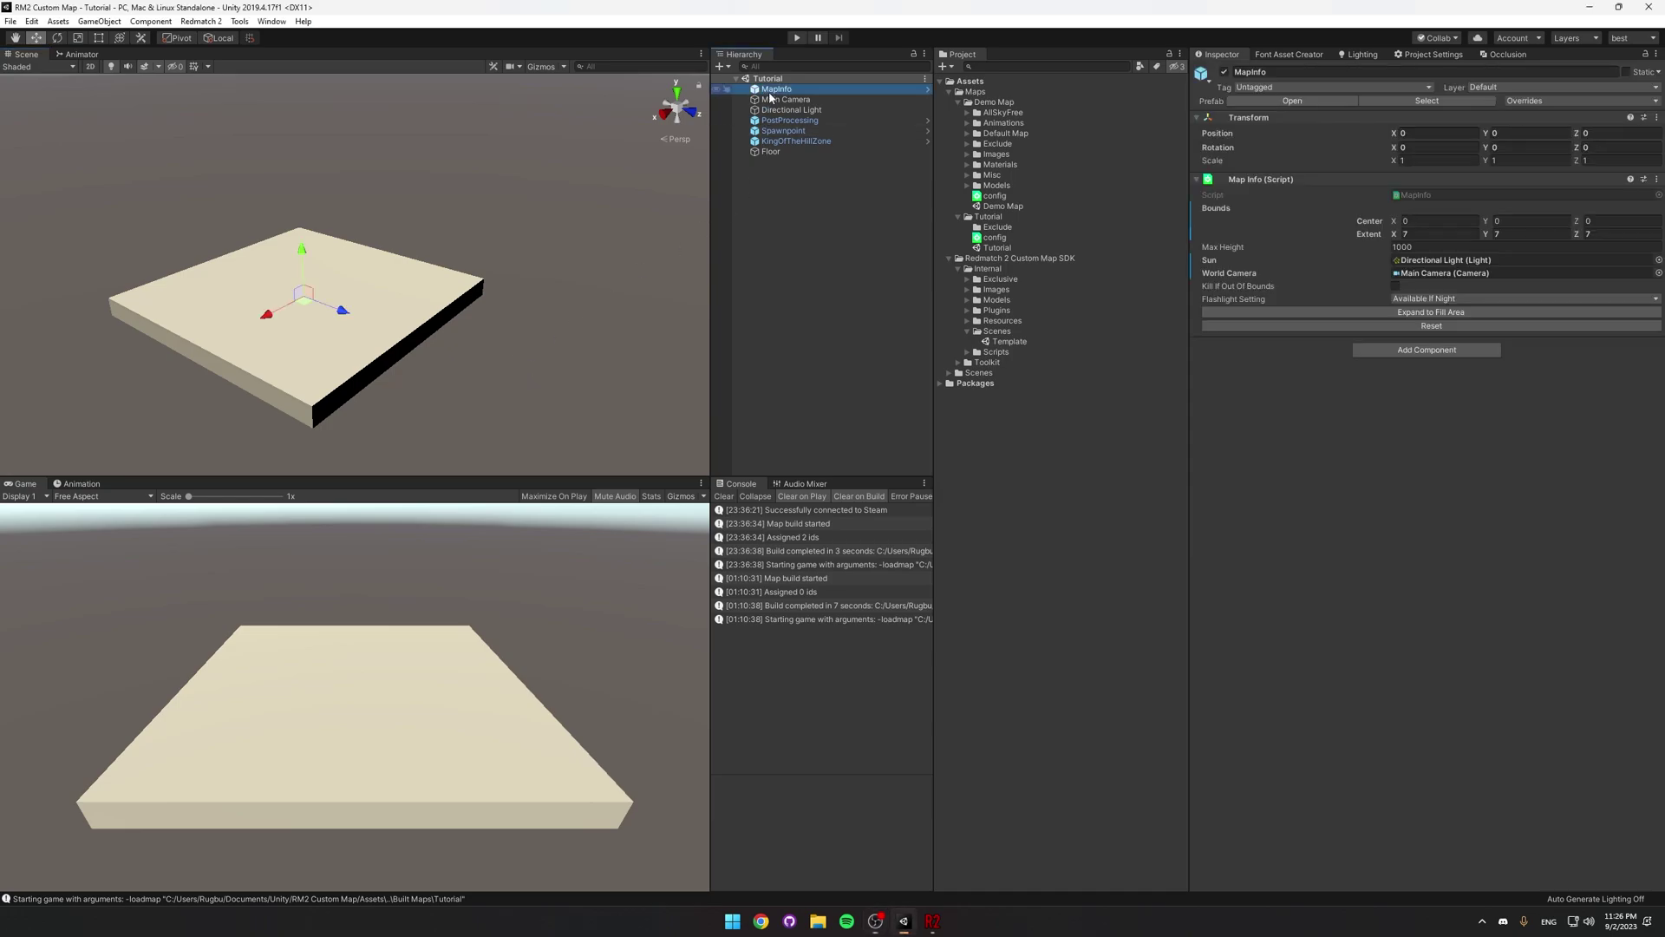
left_click_drag(425, 313, 465, 282, "alt")
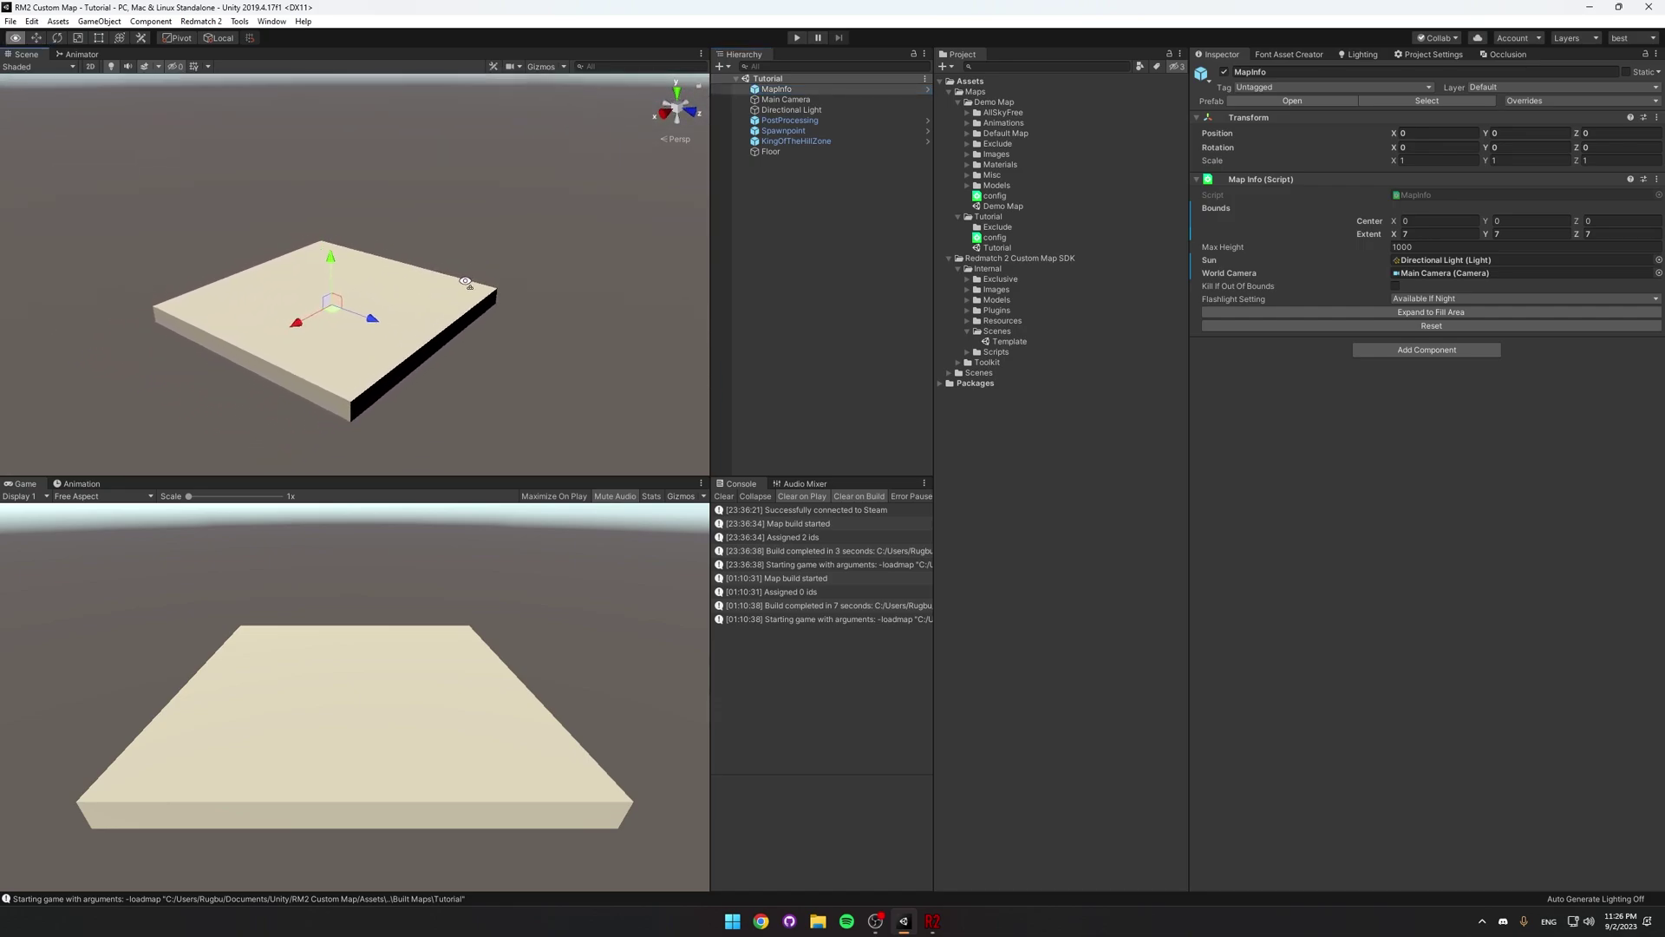
left_click(544, 69)
Examine the MapInfo bounds around the floor and the objects assigned as Sun and World Camera.
right_click_drag(595, 196, 582, 217)
key("s")
left_click_drag(583, 217, 413, 376, "alt")
key("ctrl+z")
right_click_drag(412, 377, 429, 324)
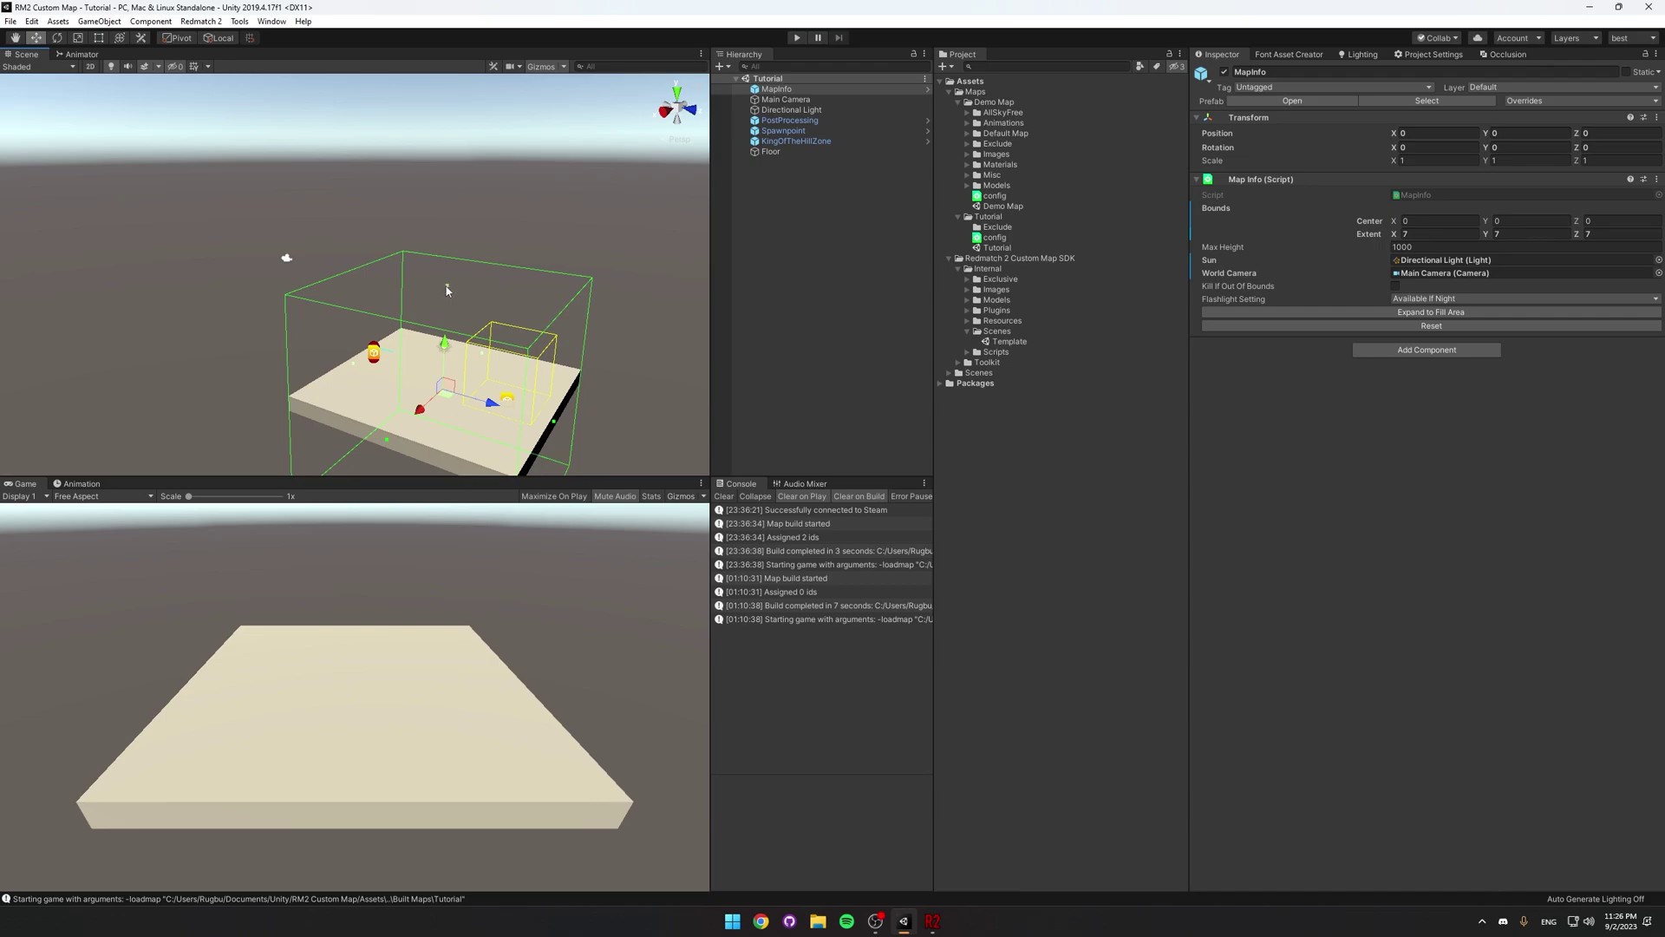
left_click_drag(447, 287, 458, 262)
key("ctrl+z")
right_click_drag(458, 262, 465, 299)
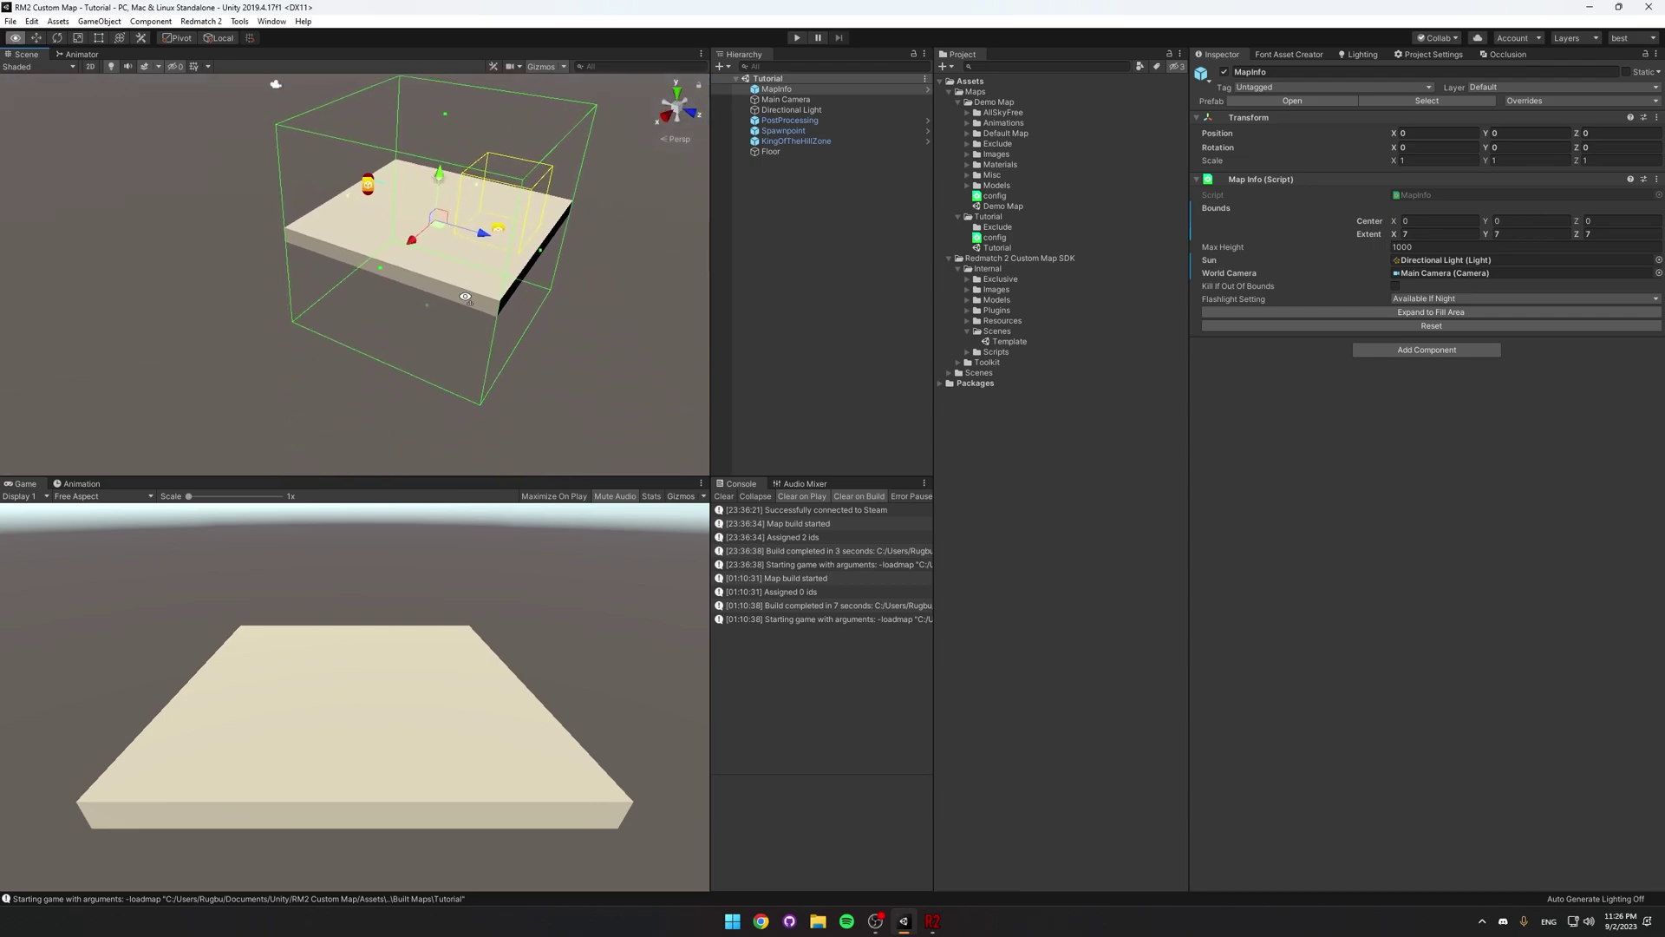
left_click_drag(466, 299, 570, 265, "alt")
left_click_drag(297, 297, 737, 279, "alt")
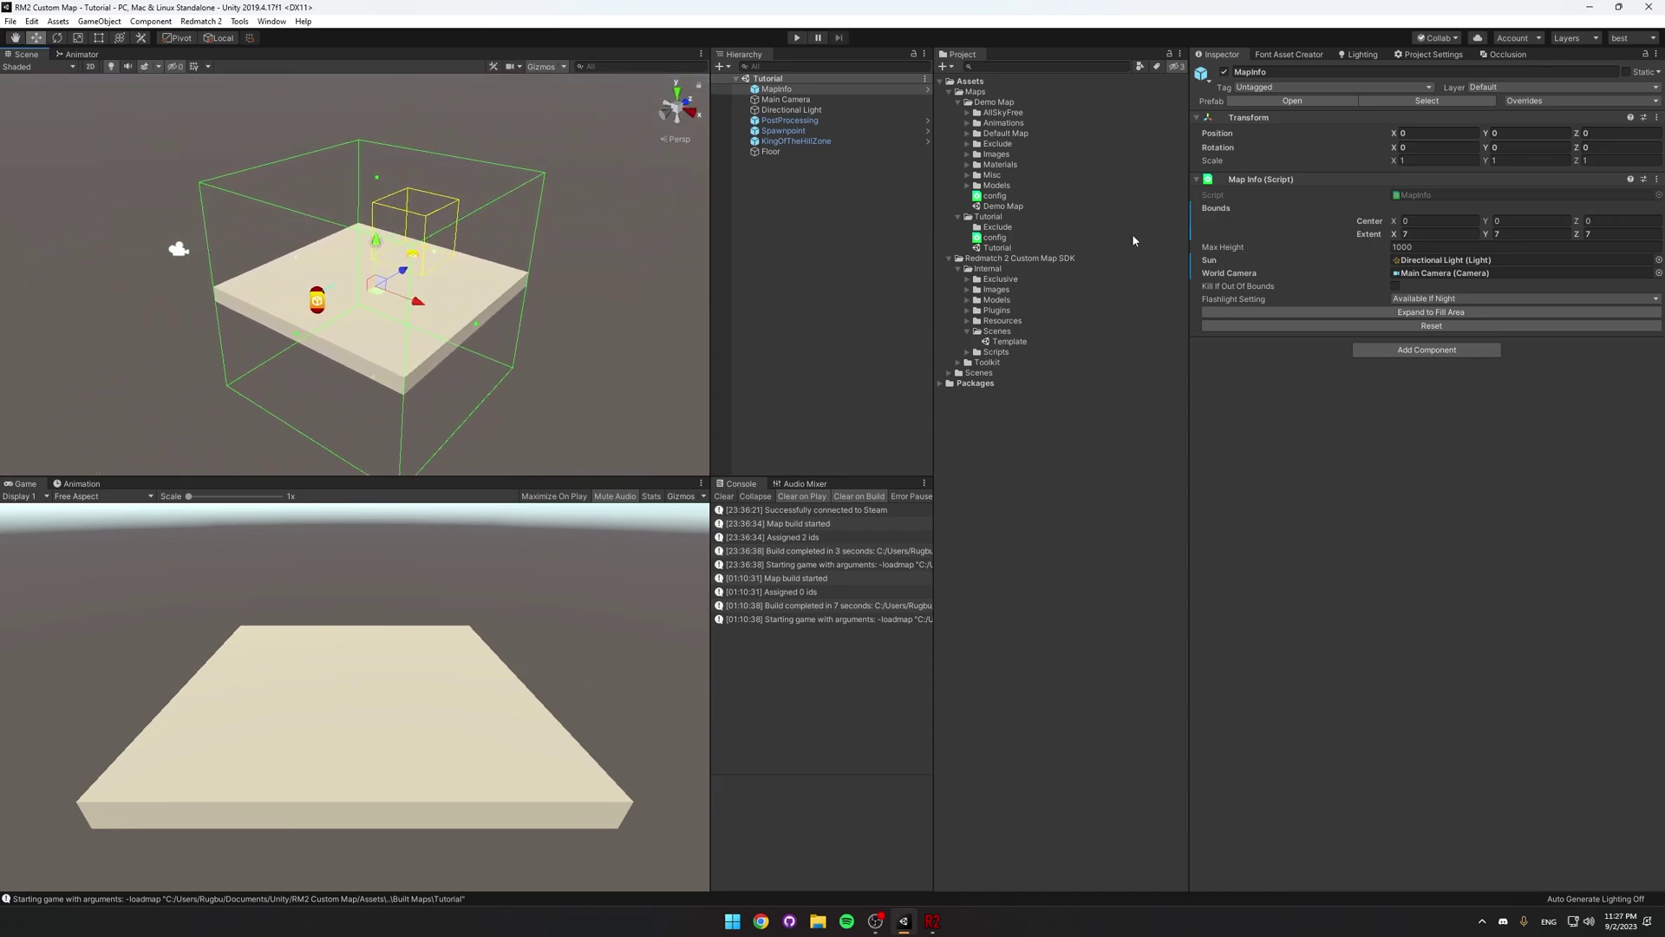
left_click(1436, 260)
left_click(1445, 273)
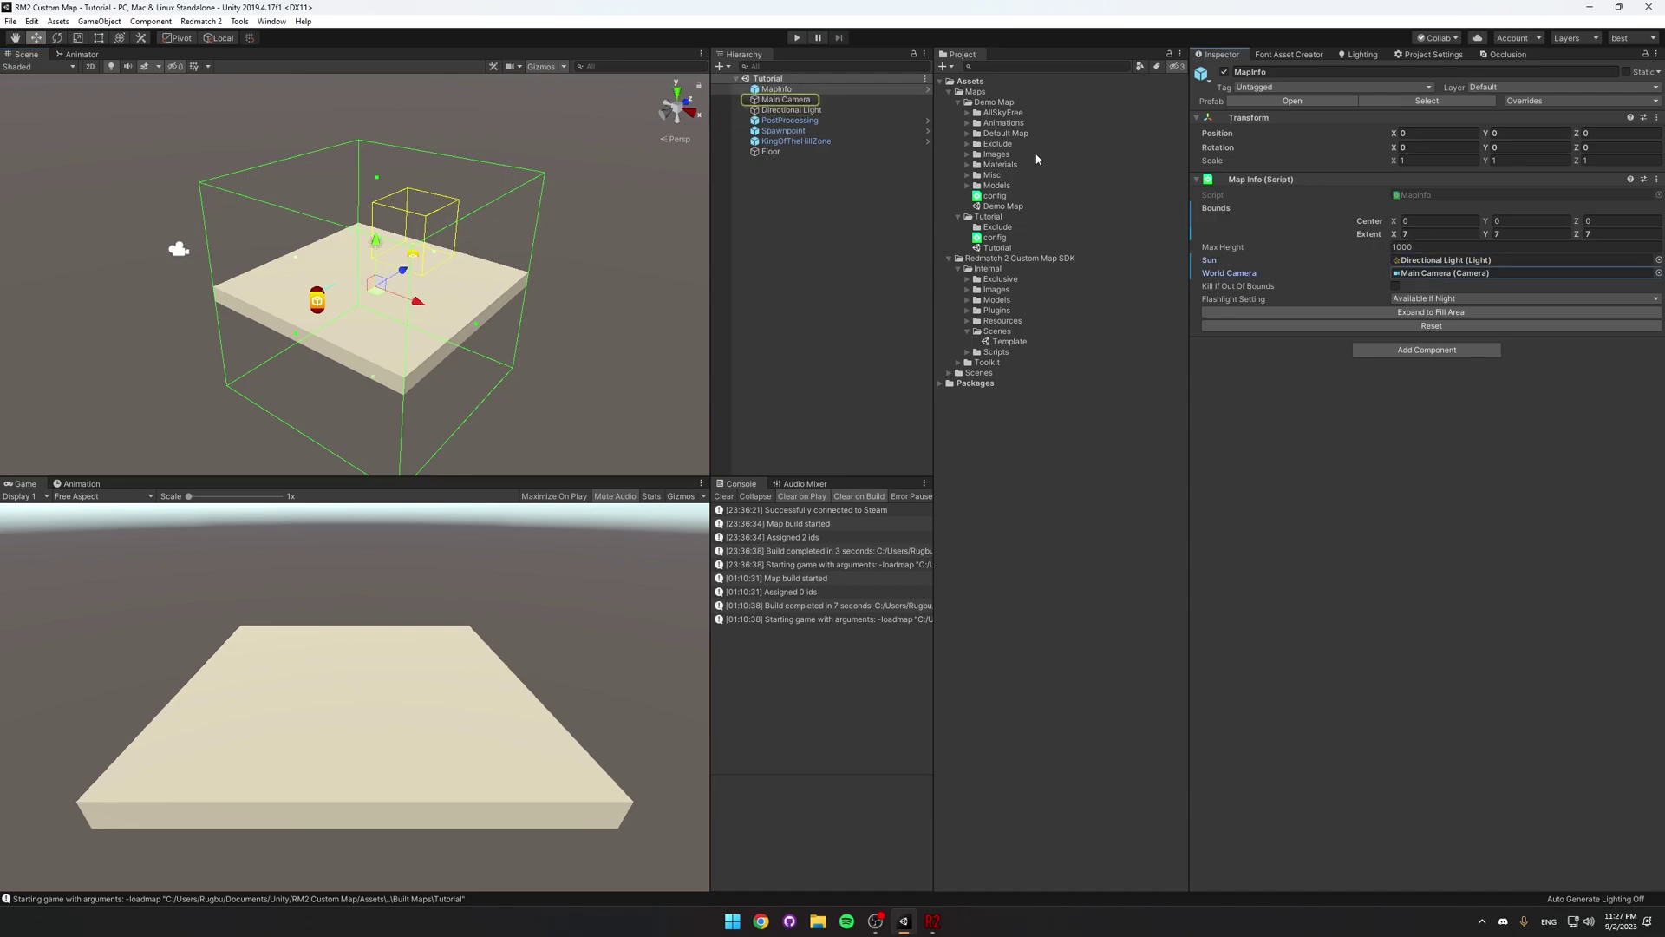
Inspect the Main Camera, PostProcessing, Spawnpoint and KingOfTheHillZone objects in the Tutorial scene.
double_click(785, 100)
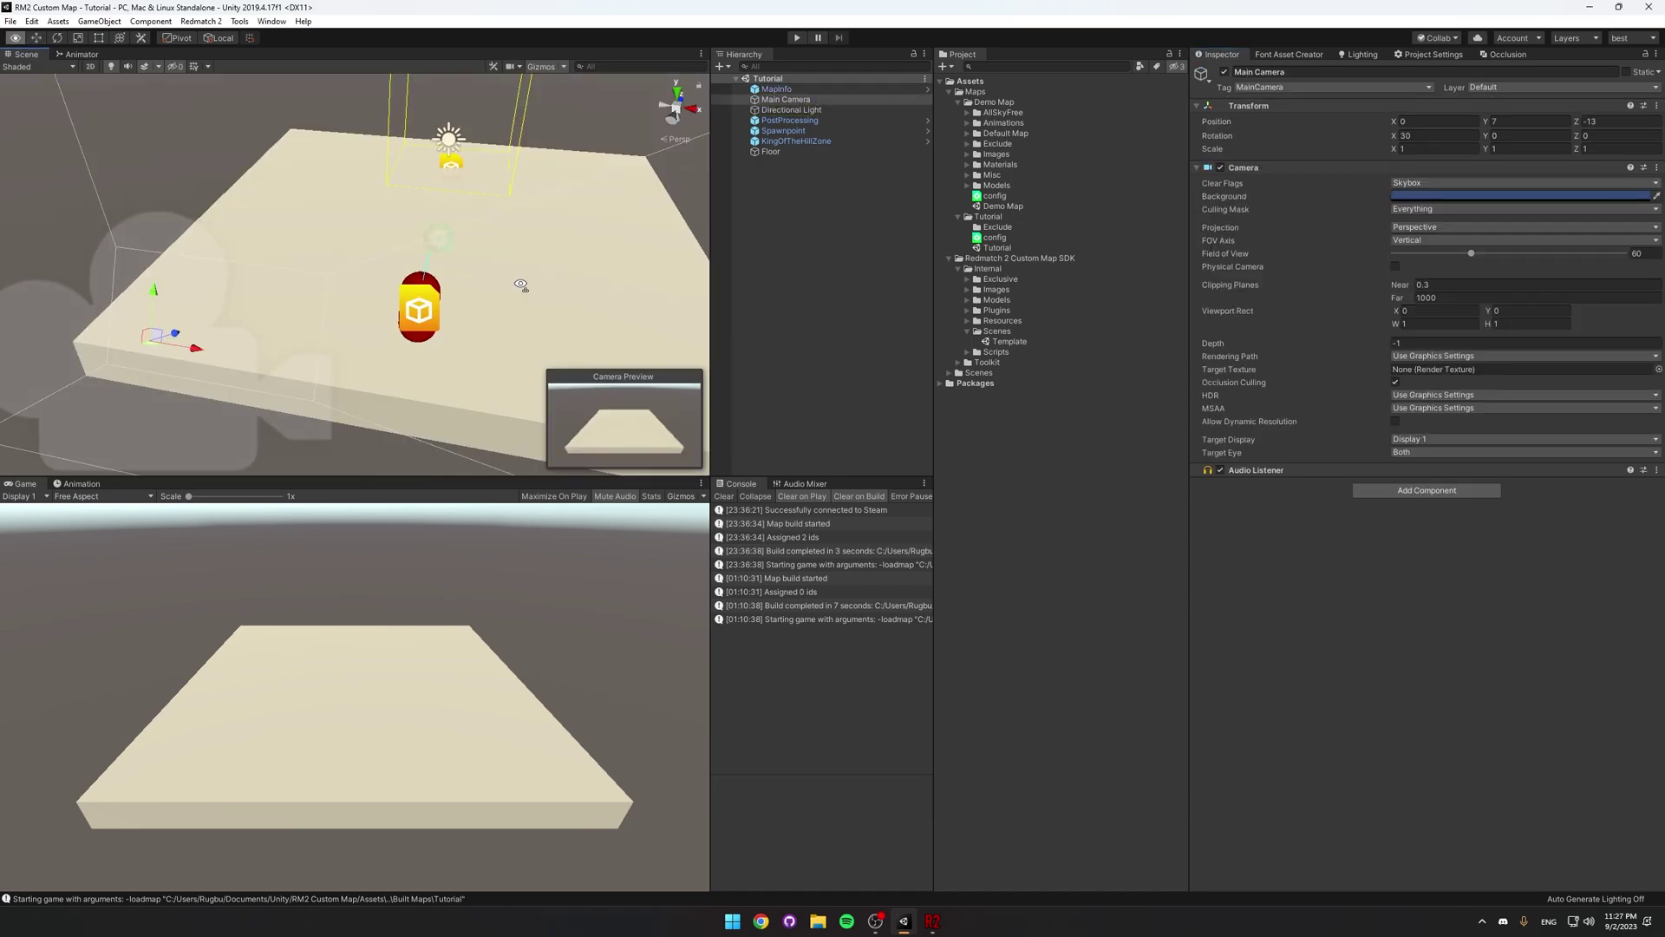
left_click_drag(521, 285, 704, 223, "alt")
left_click(812, 119)
right_click_drag(459, 259, 511, 269)
left_click_drag(511, 268, 369, 287, "alt")
left_click(783, 130)
right_click_drag(368, 286, 863, 294)
left_click_drag(865, 294, 487, 345, "alt")
left_click(795, 140)
left_click_drag(693, 303, 509, 273, "alt")
scroll(509, 273, "down", 7)
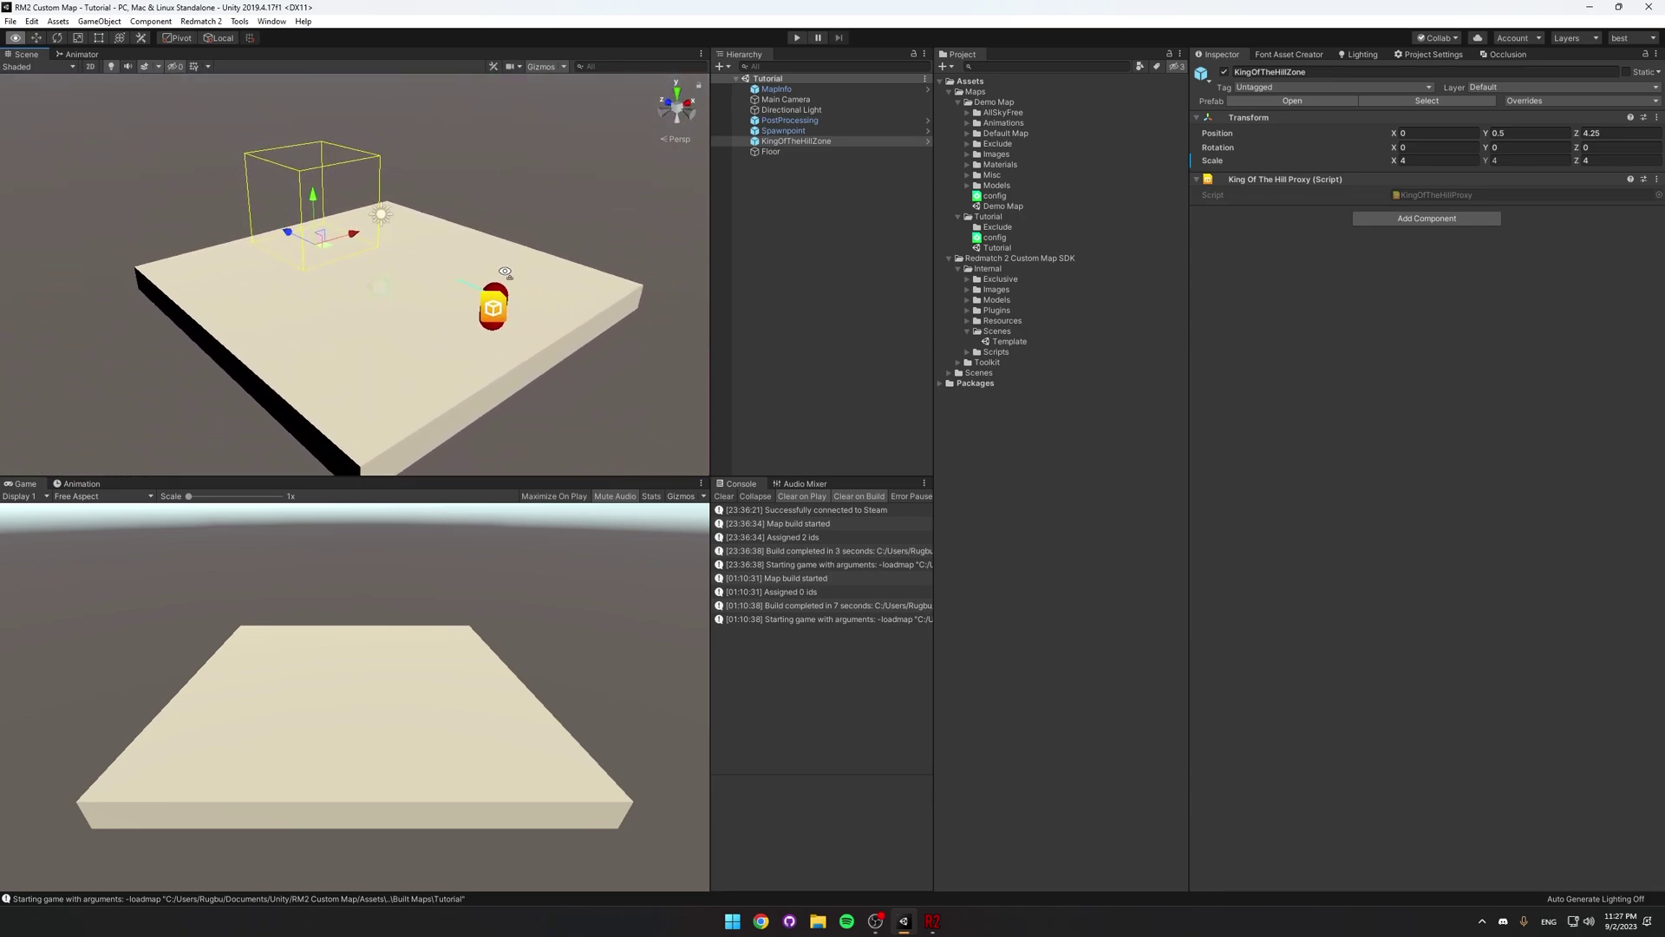
scroll(509, 273, "up", 2)
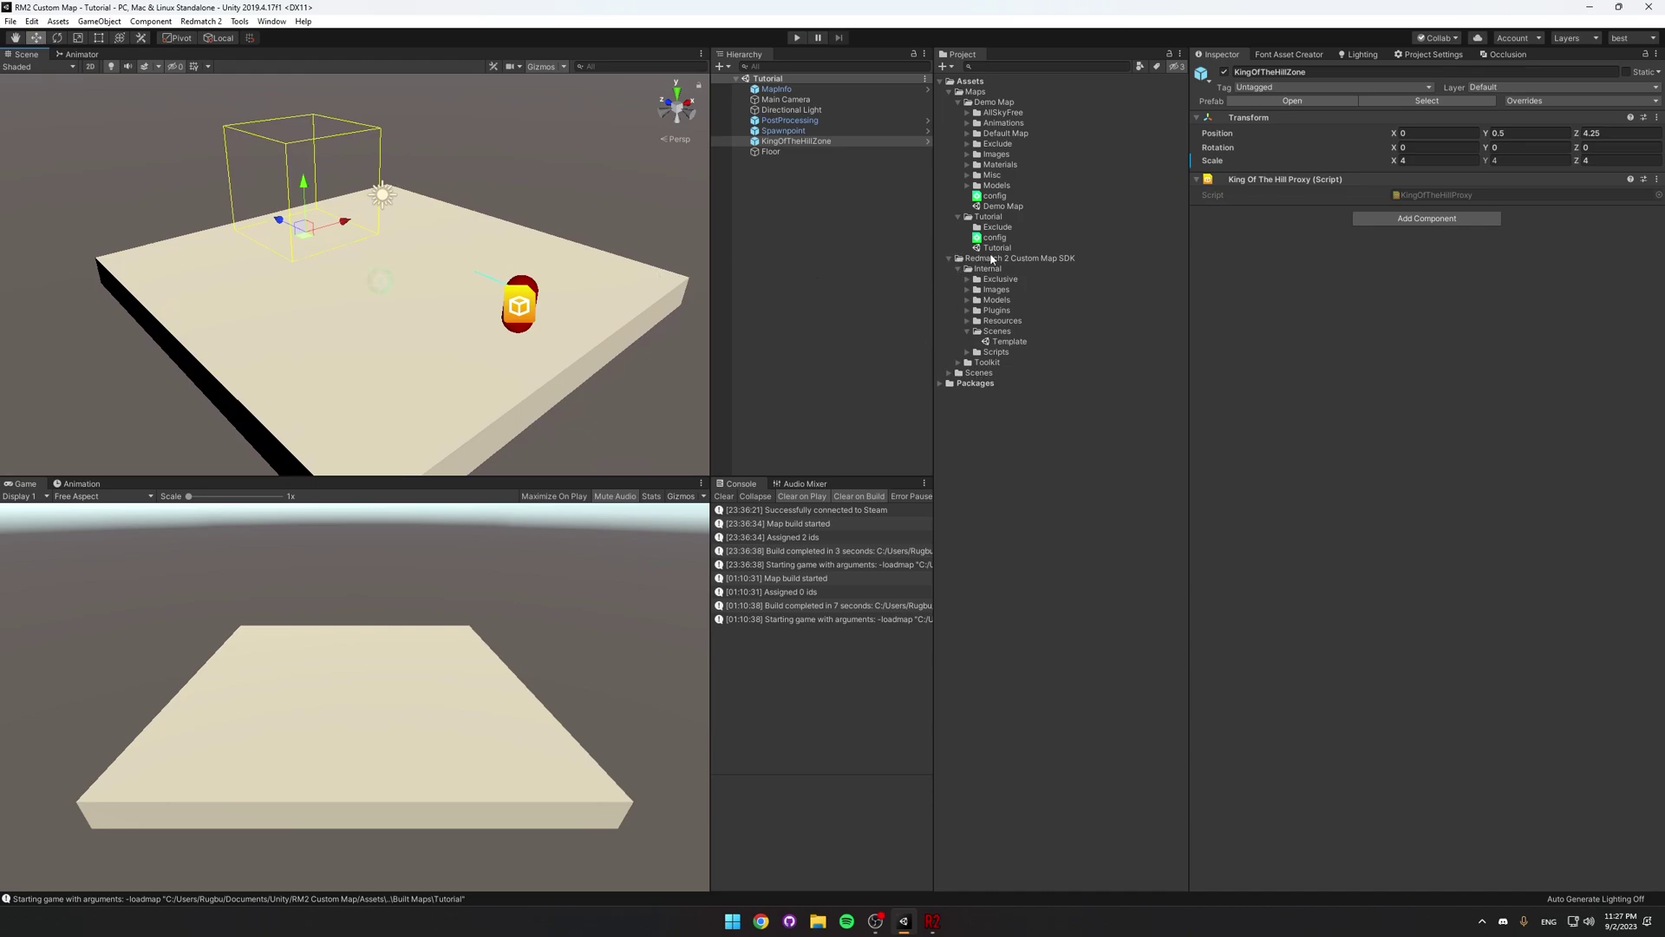
Expand the Redmatch 2 Custom Map SDK's Toolkit/Prefabs/Map Creation folder to list its prefabs.
left_click(1025, 261)
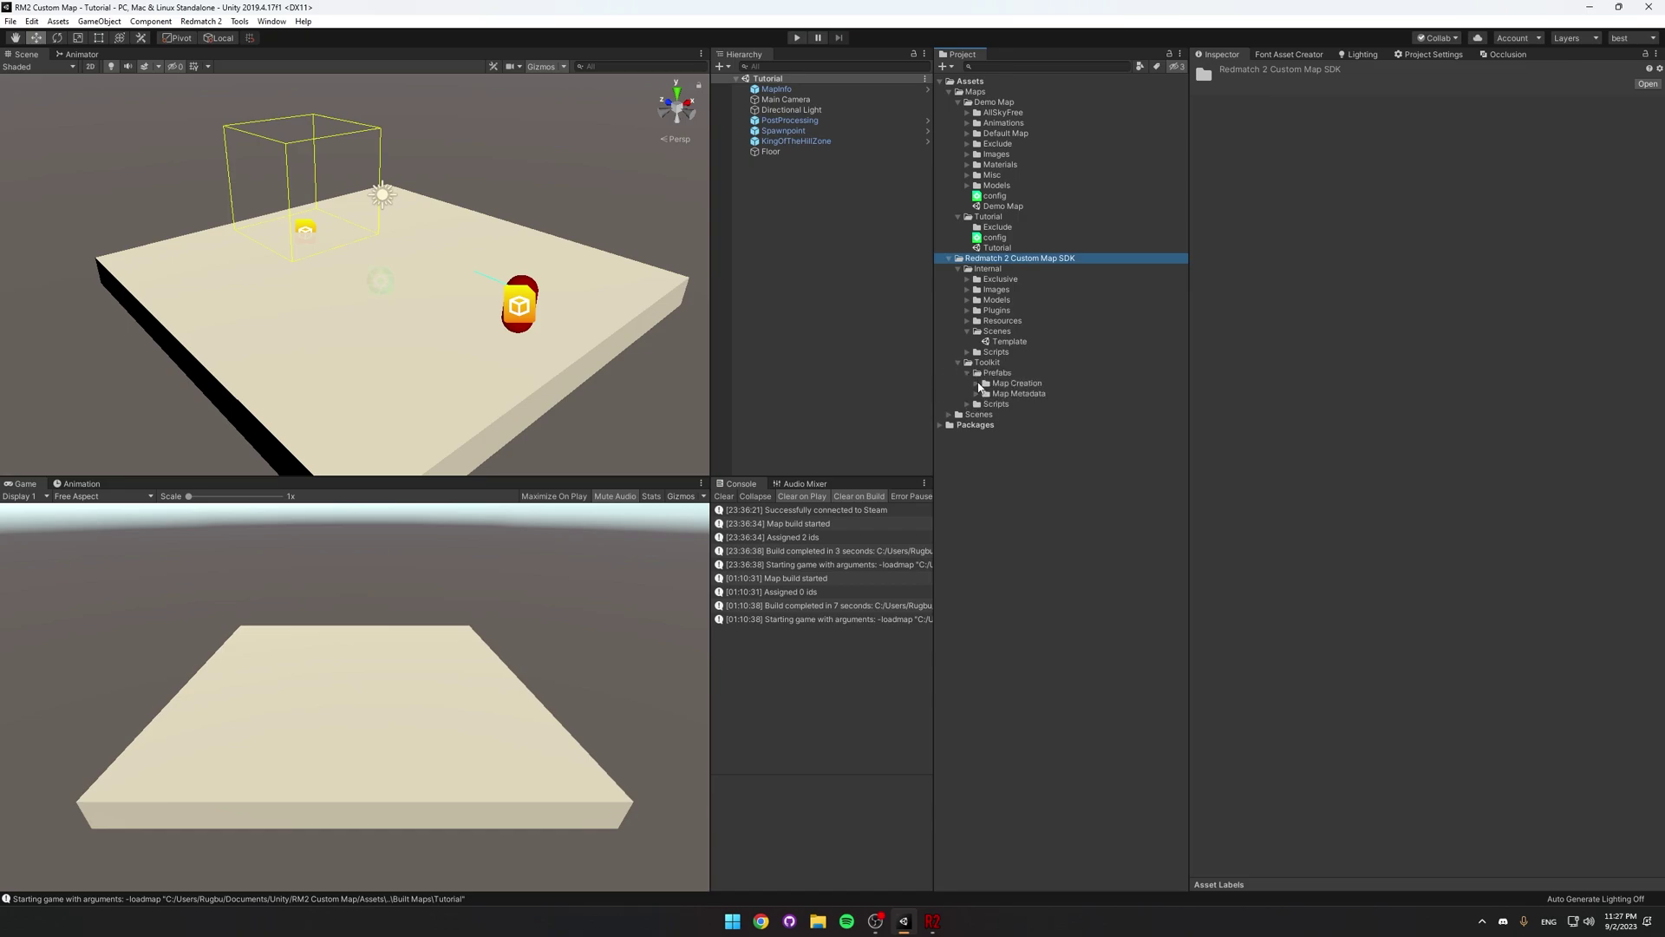
left_click(978, 384)
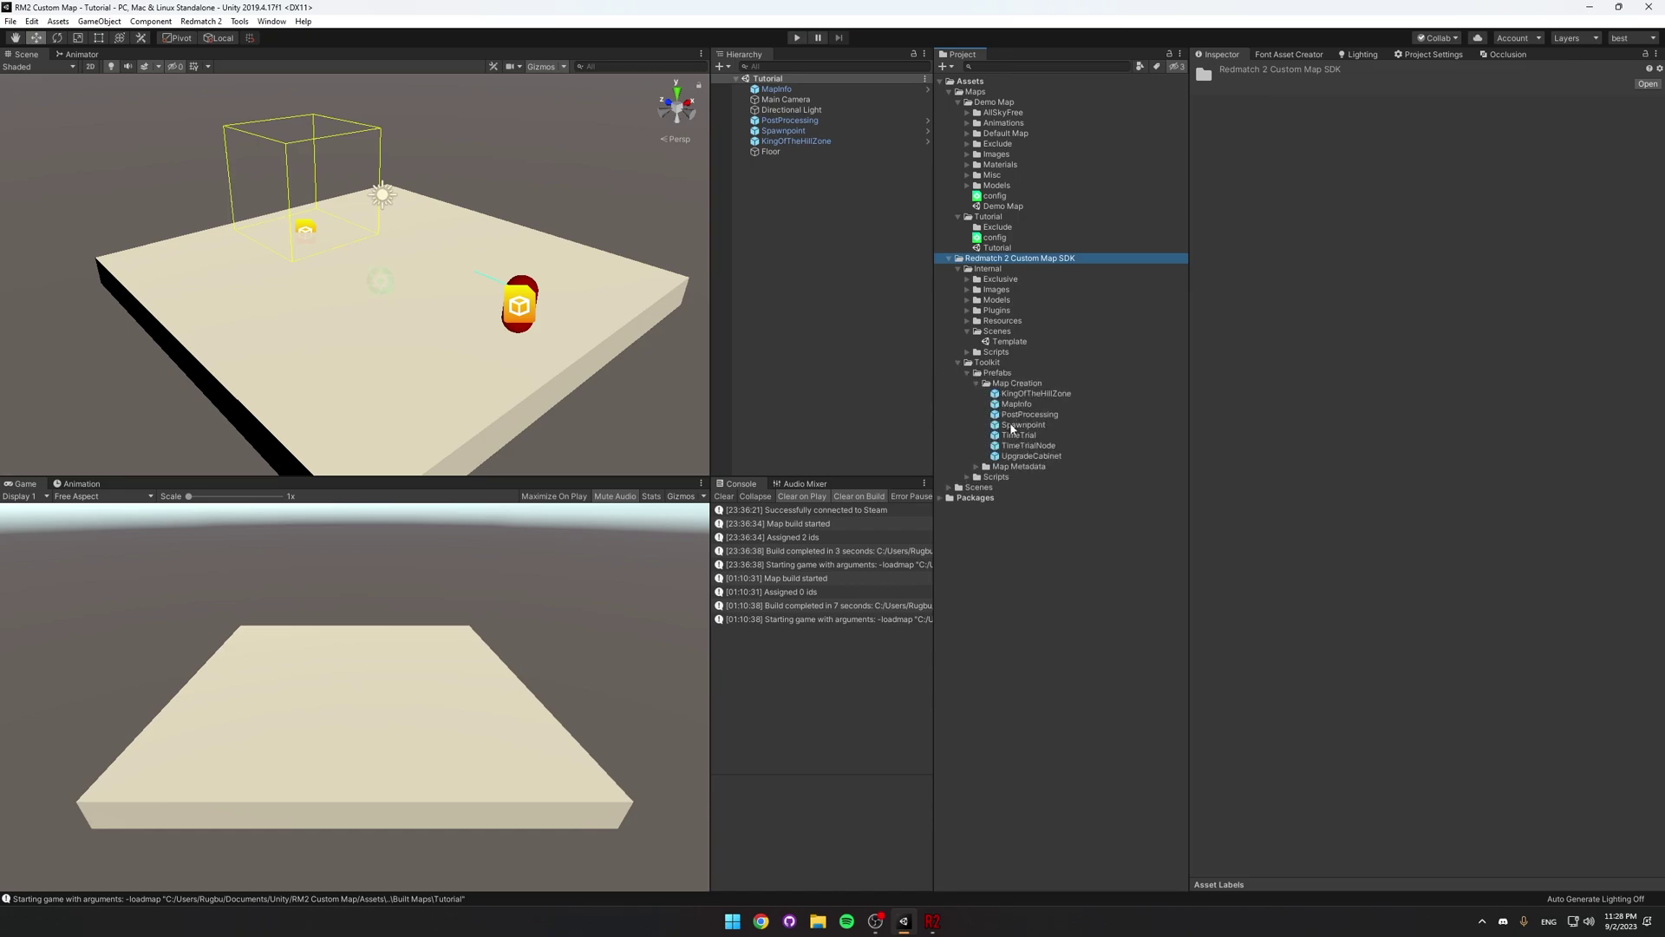
Place a second Spawnpoint prefab on the floor near the existing one and ground it.
left_click_drag(424, 374, 430, 379)
right_click_drag(431, 379, 479, 383)
left_click_drag(419, 335, 423, 283)
right_click_drag(422, 283, 739, 333)
left_click(1347, 233)
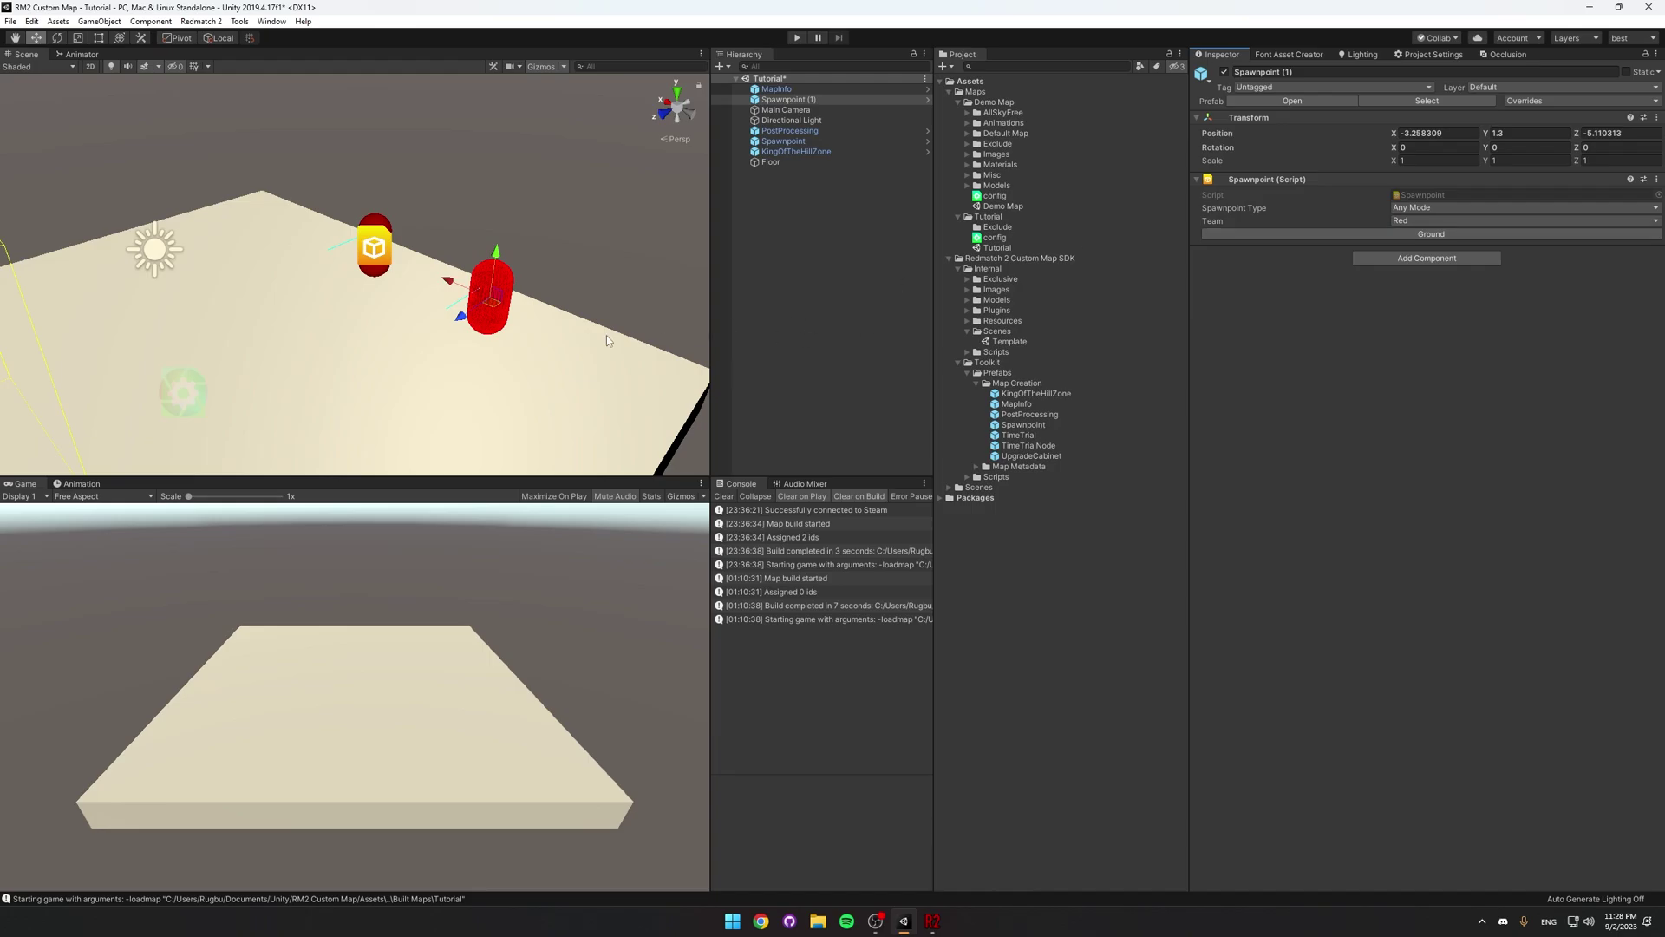
Set the new spawnpoint's Team to Blue.
left_click_drag(582, 335, 572, 338, "alt")
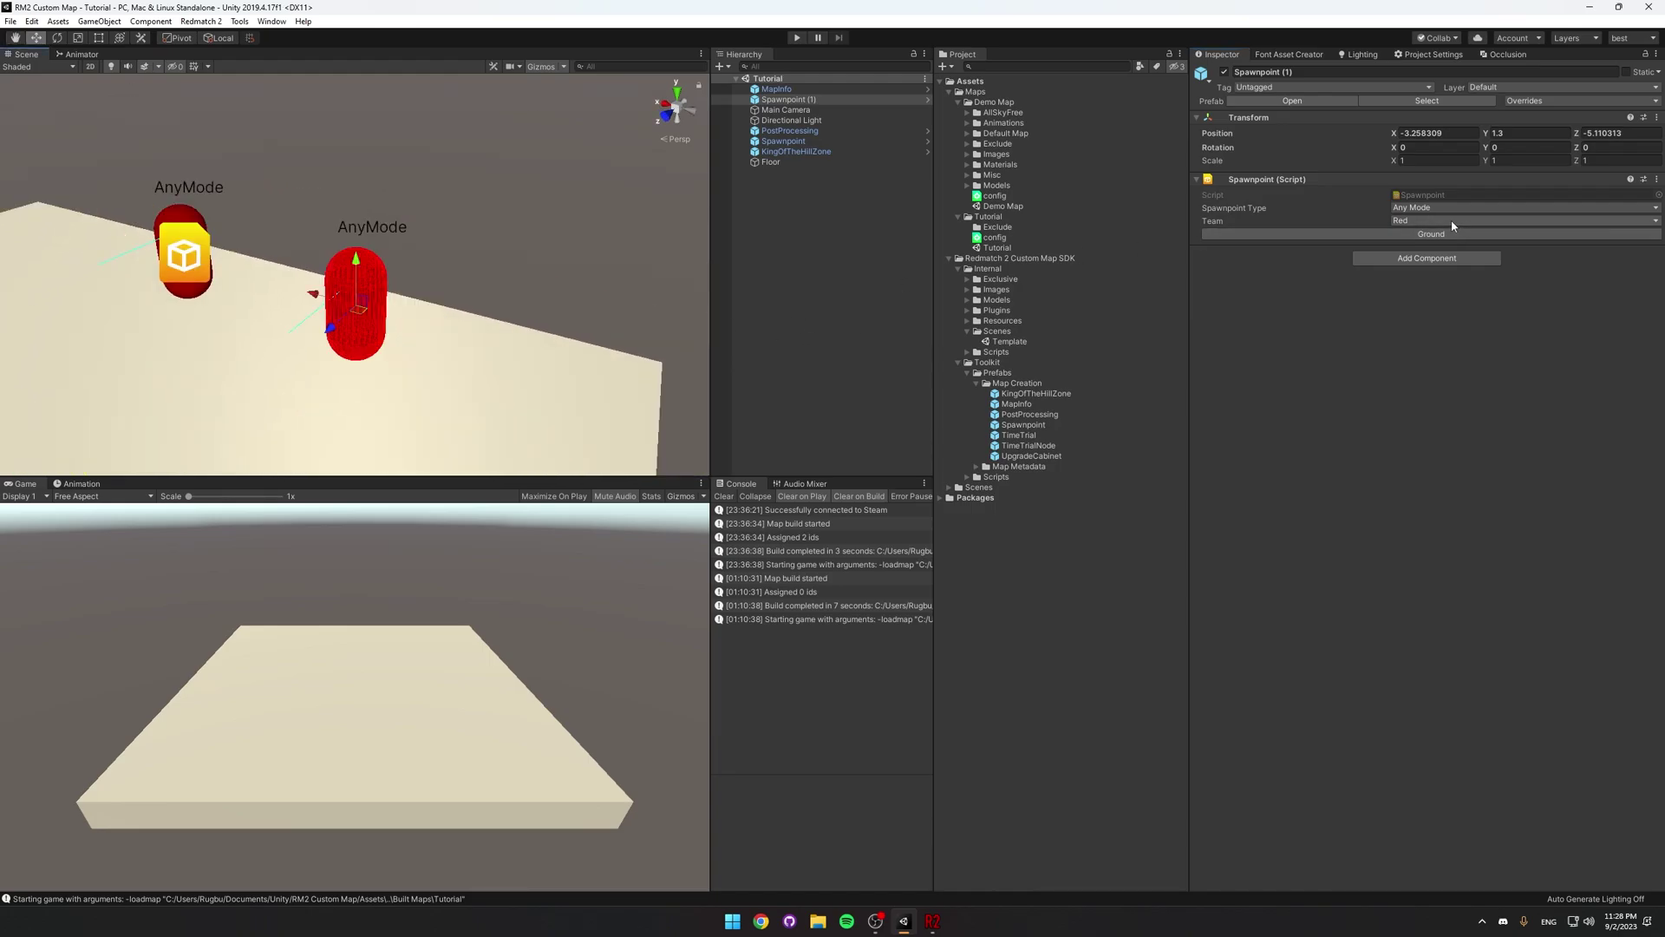
left_click(1441, 222)
left_click(1423, 251)
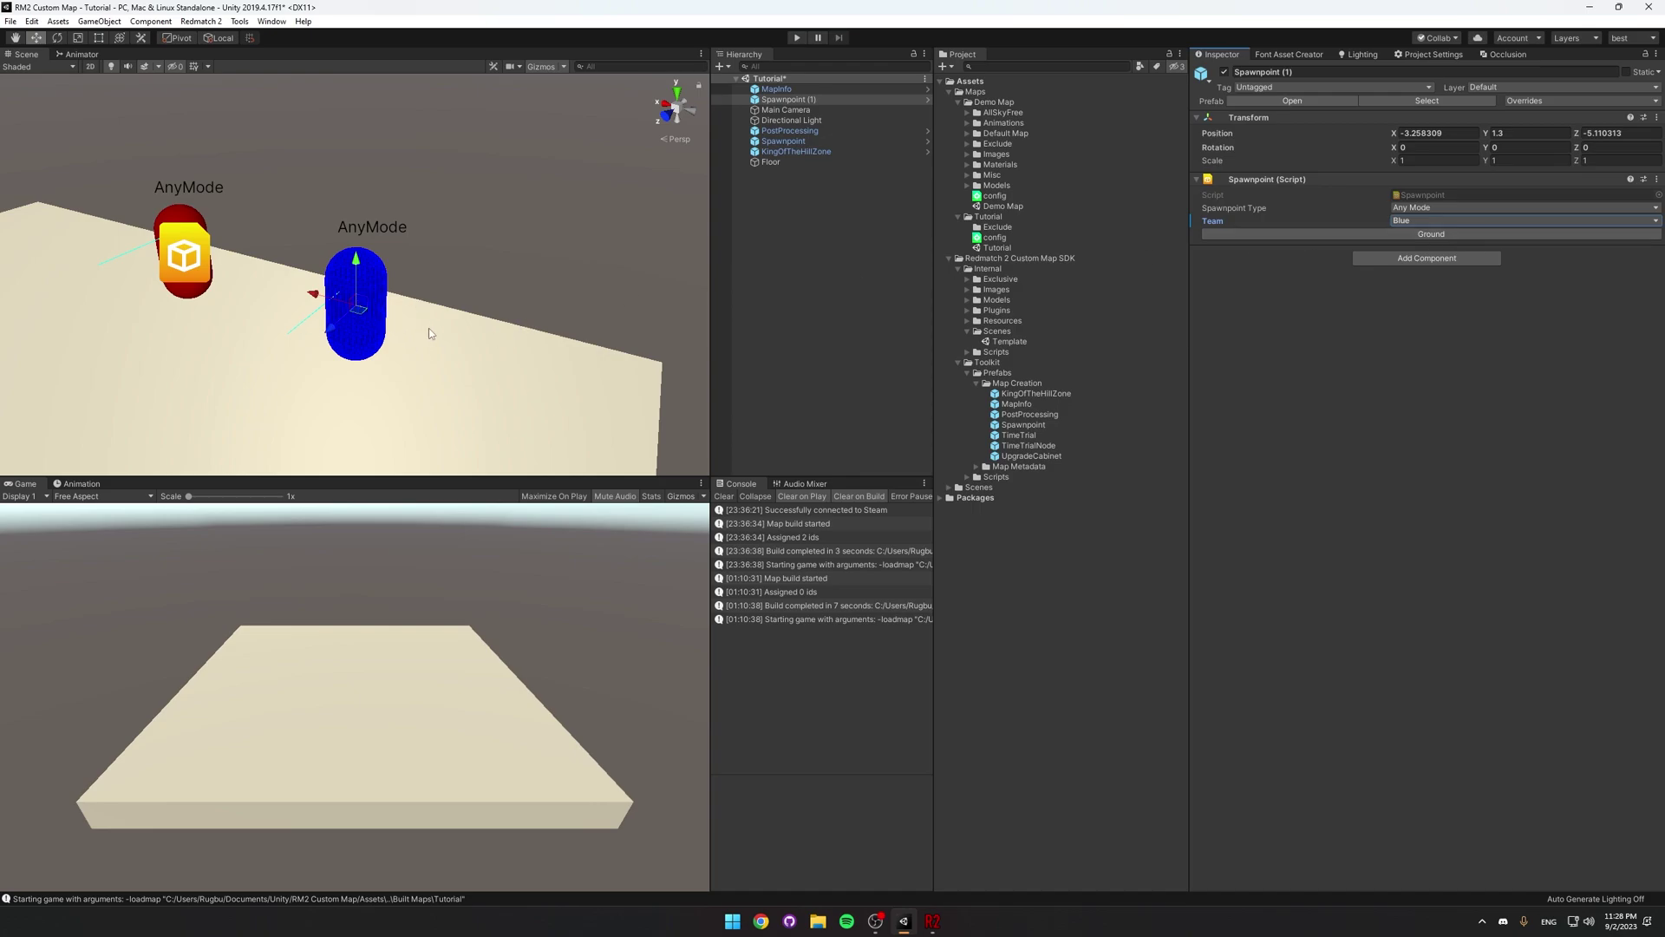
right_click_drag(431, 329, 735, 240)
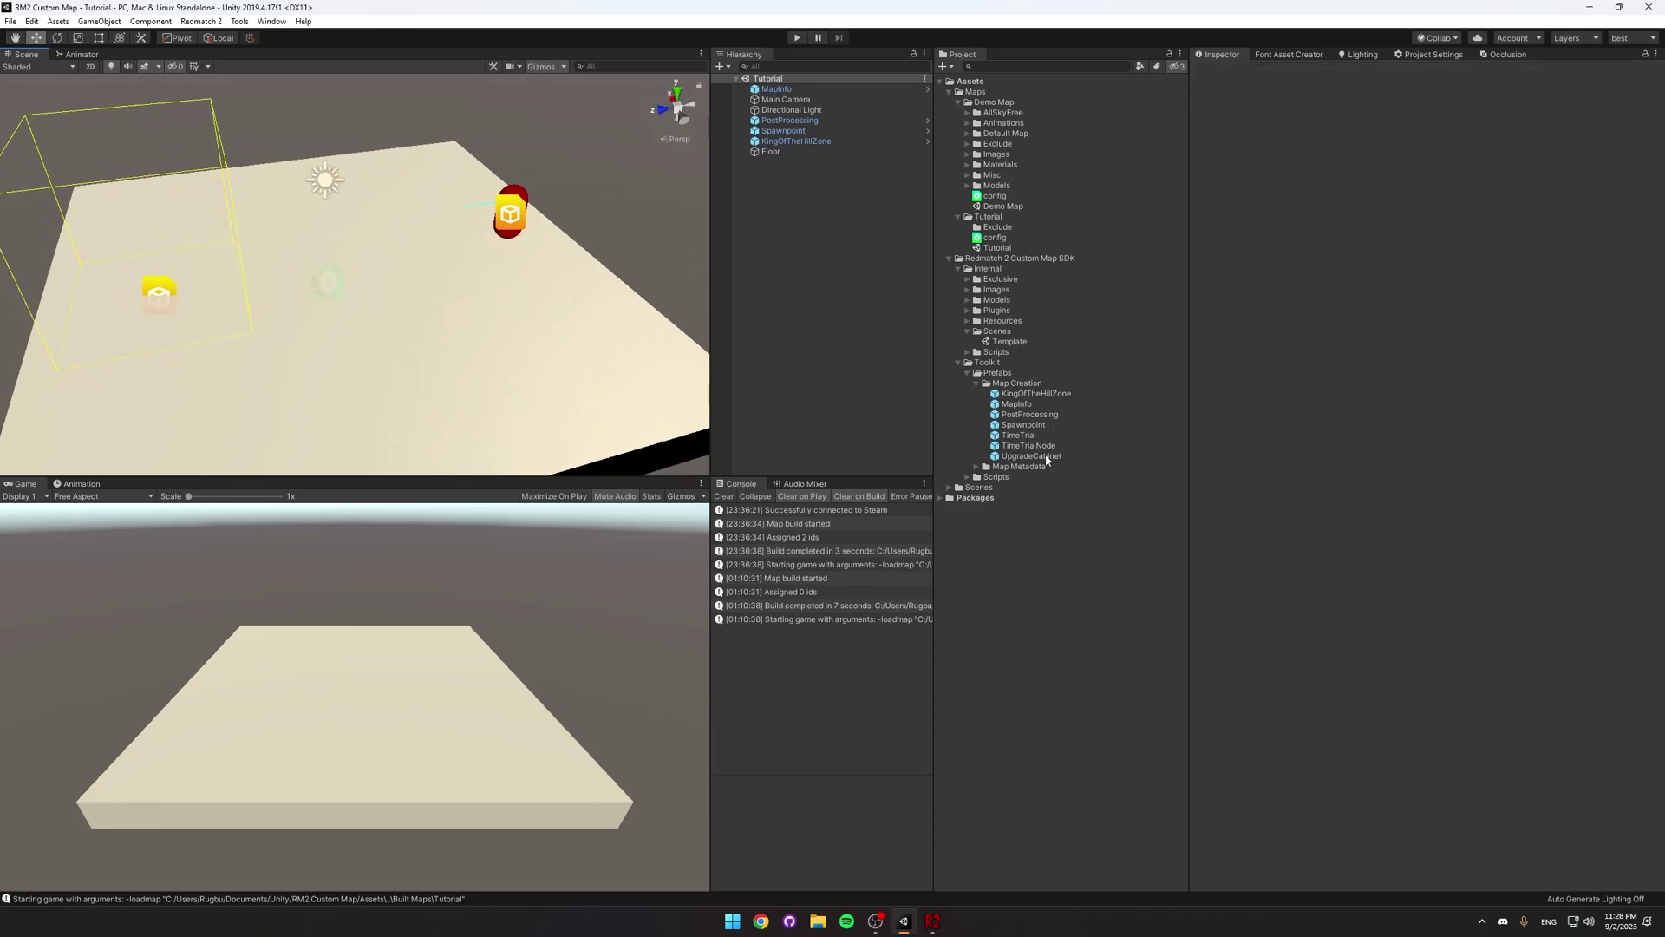
Try placing an UpgradeCabinet prefab on the floor and repositioning it, and undo the placement.
left_click_drag(1031, 455, 570, 390)
right_click_drag(570, 390, 672, 386)
left_click_drag(483, 336, 260, 288)
right_click_drag(295, 303, 506, 332)
key("ctrl+z")
key("ctrl+z")
Try out the TimeTrial and TimeTrialNode prefabs by placing them on the map floor.
left_click_drag(1016, 435, 444, 379)
right_click_drag(444, 379, 879, 416)
left_click_drag(1028, 445, 484, 390)
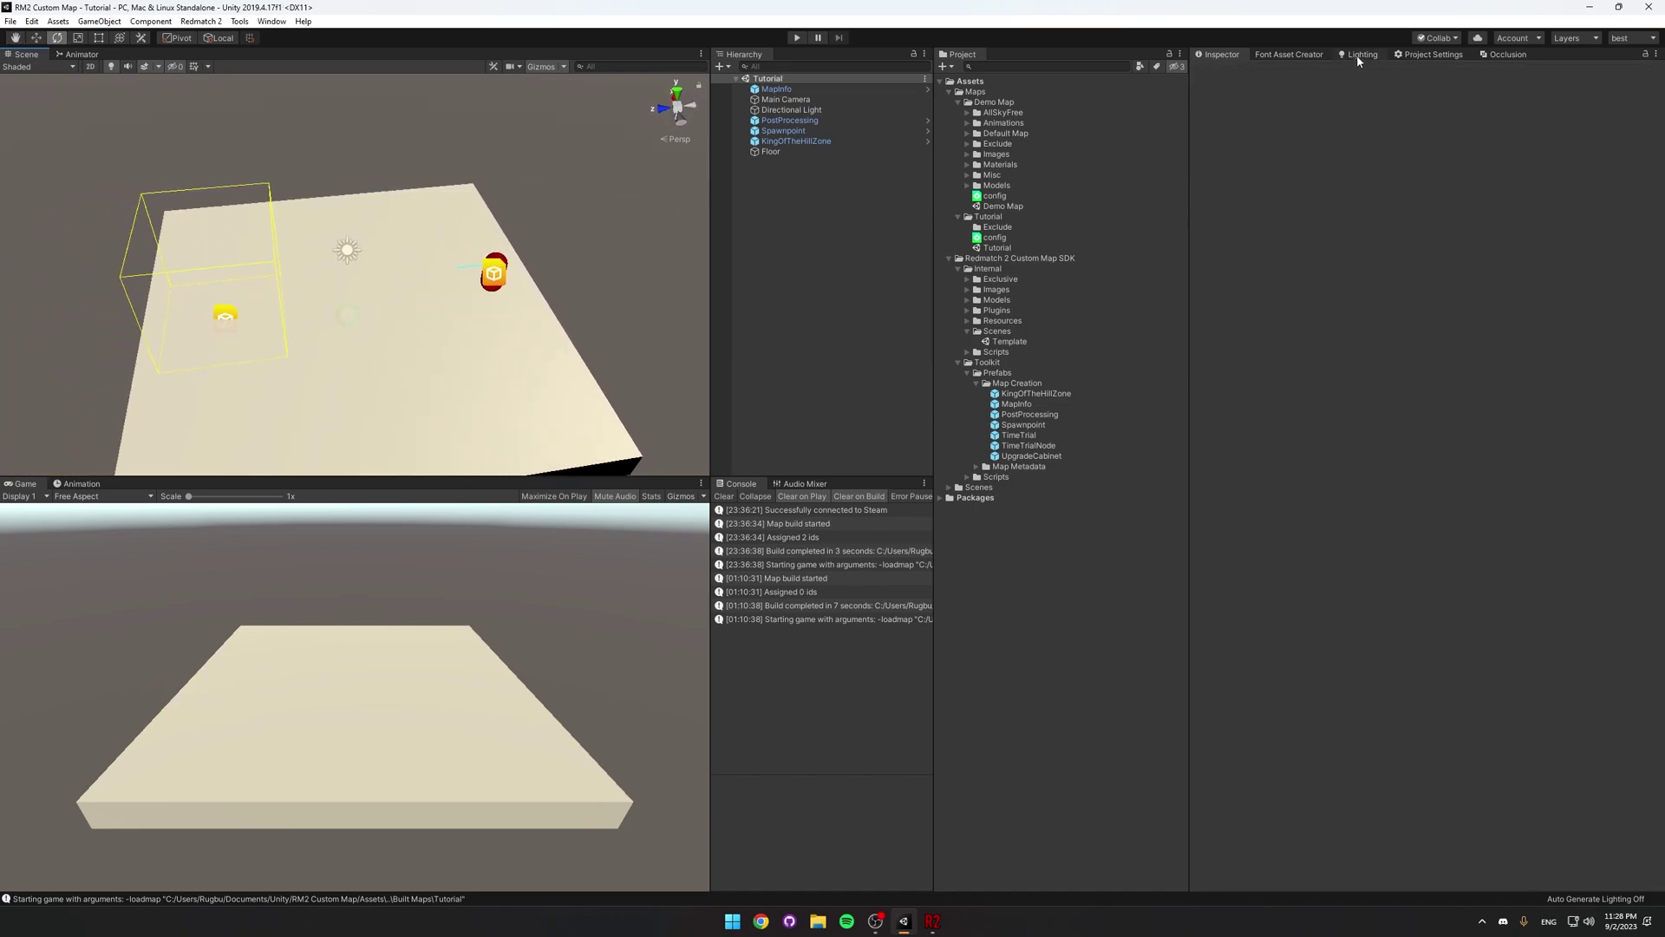
Open the Lighting settings and set the lightmapper to Progressive GPU (Preview), with Prioritize View and Multiple Importance Sampling off.
left_click(272, 21)
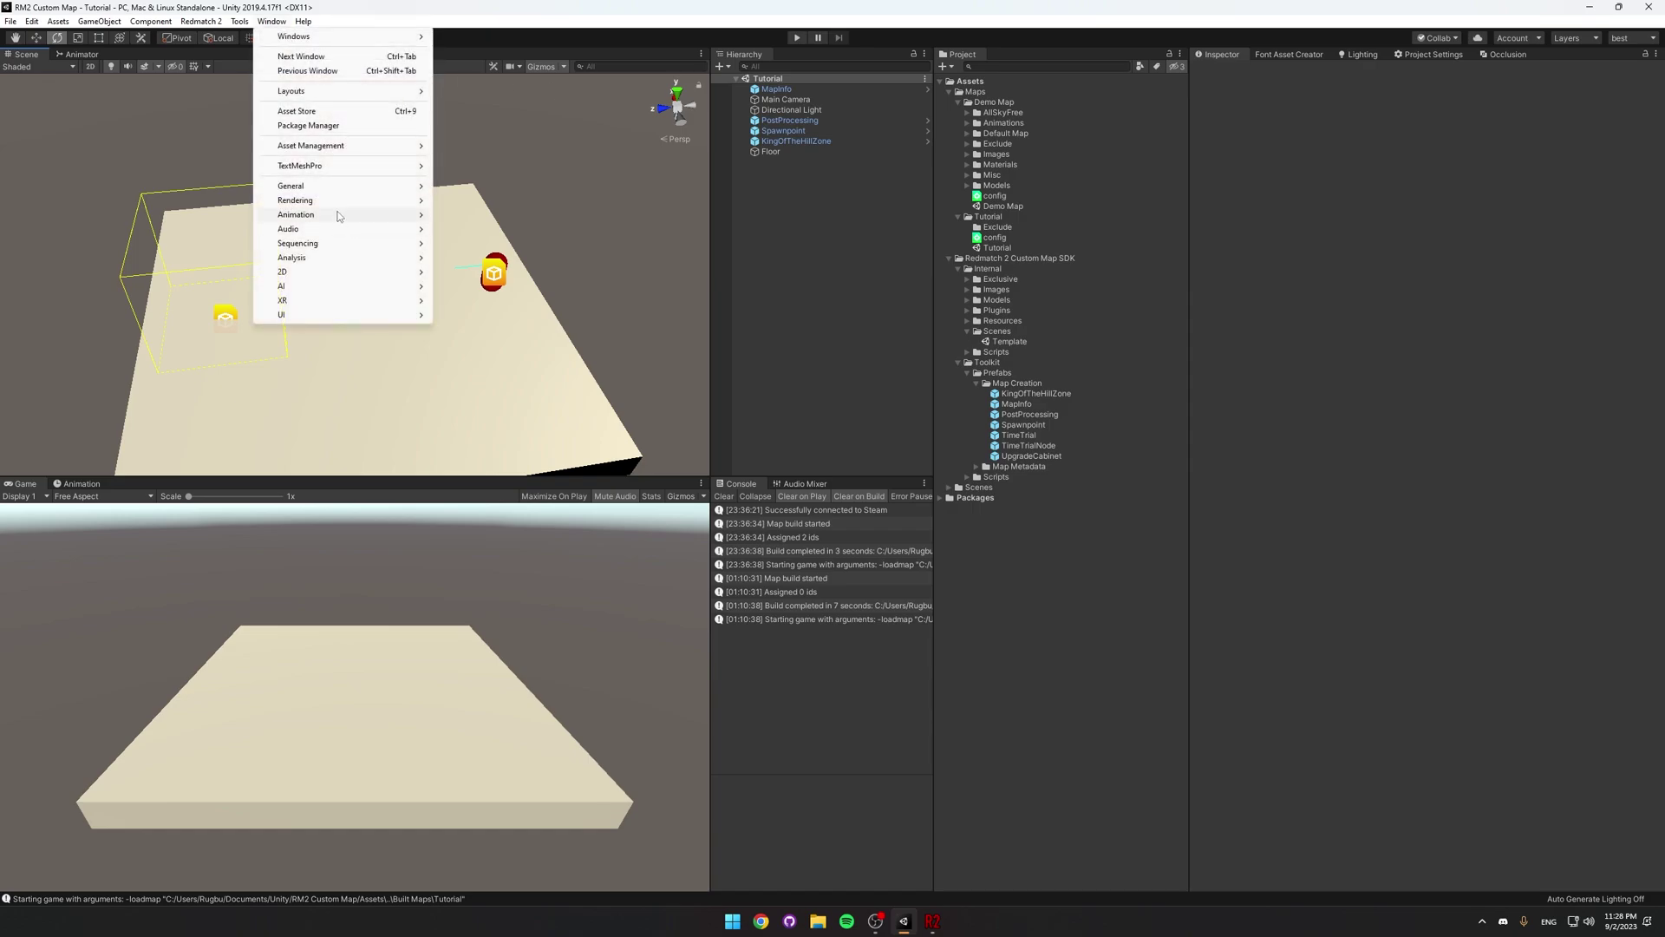
mouse_move(347, 196)
left_click(483, 200)
left_click(1467, 394)
left_click(1383, 379)
left_click(1491, 397)
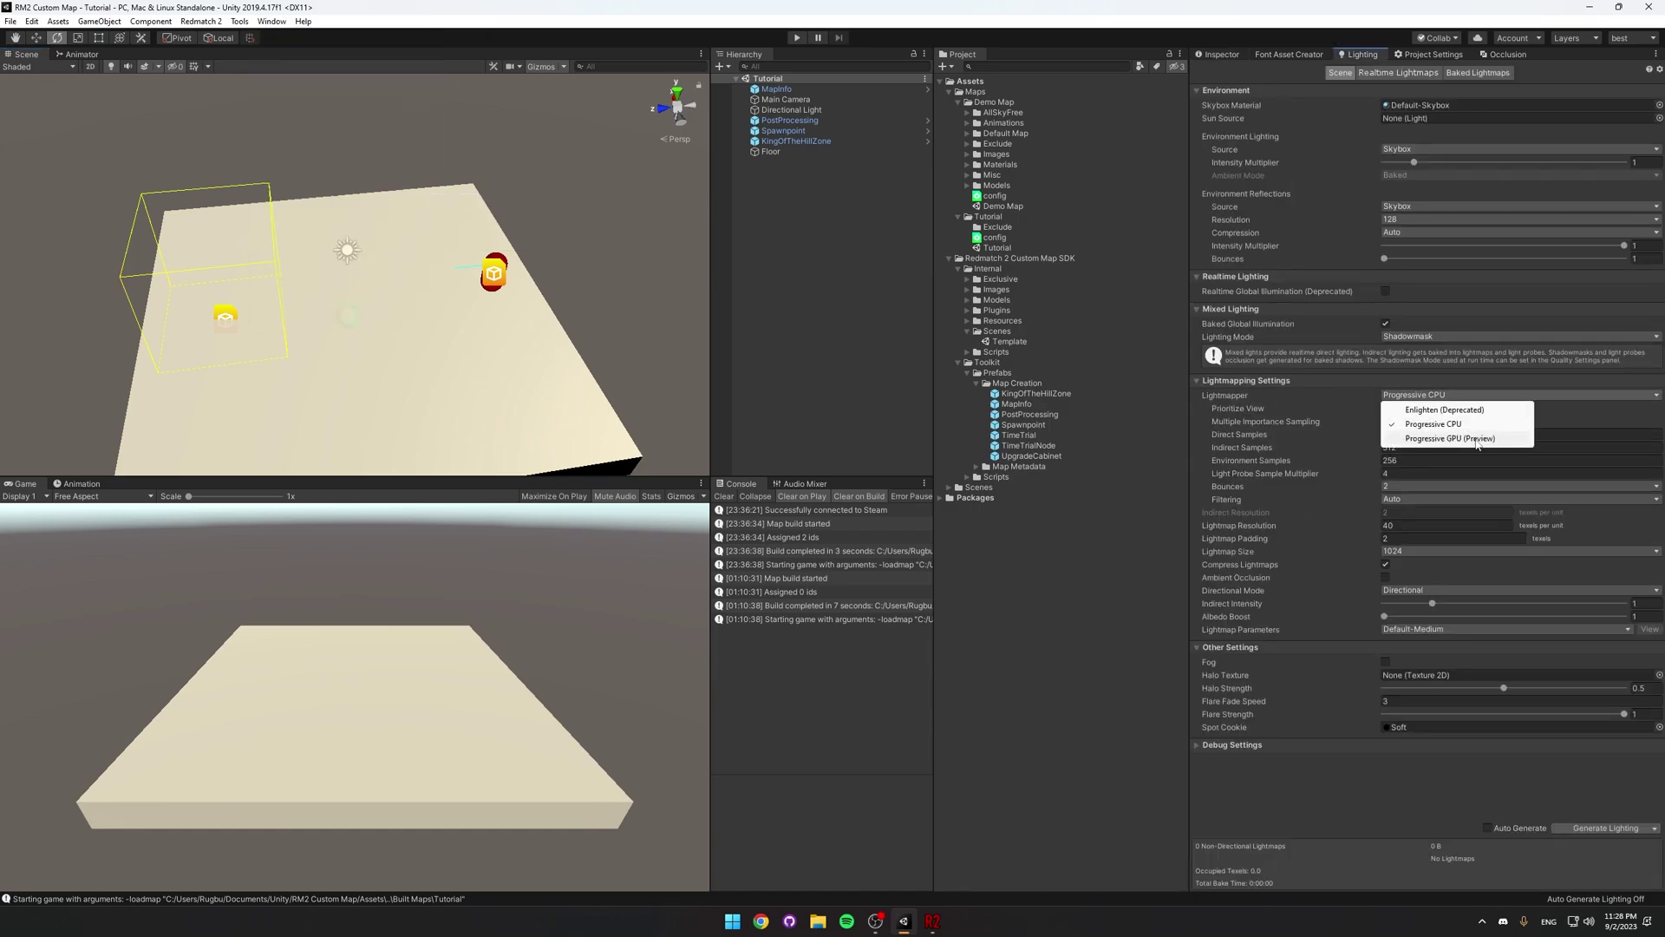
left_click(1477, 439)
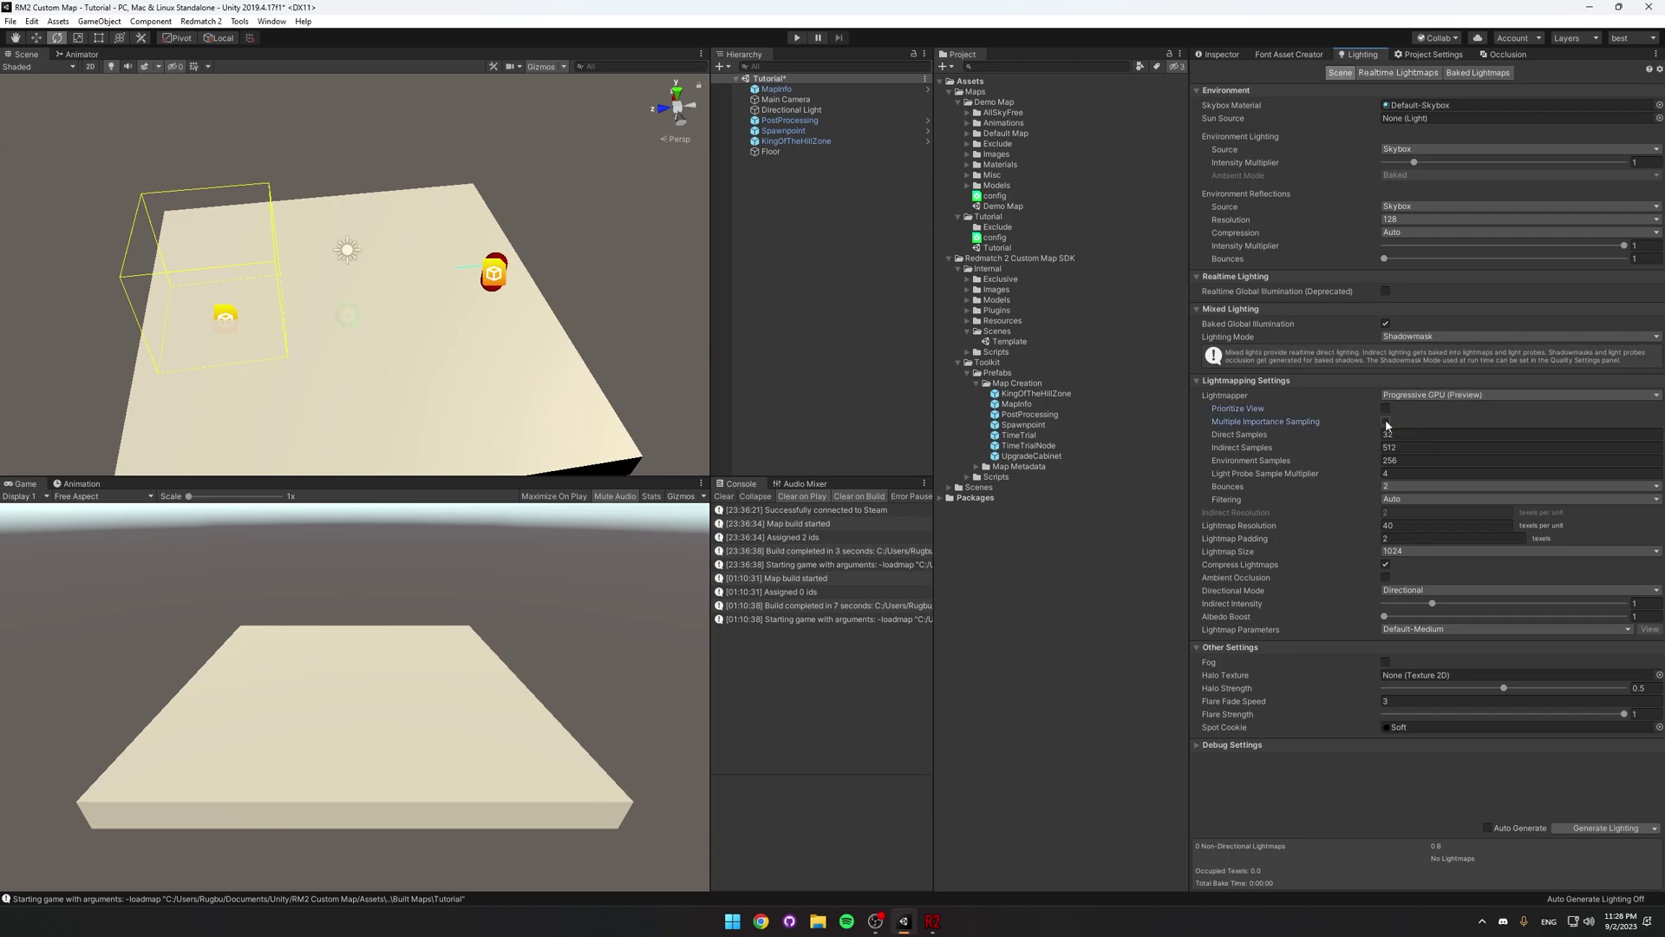
Save the Tutorial scene, generate its lighting and view the baked floor.
key("ctrl+s")
left_click(1598, 829)
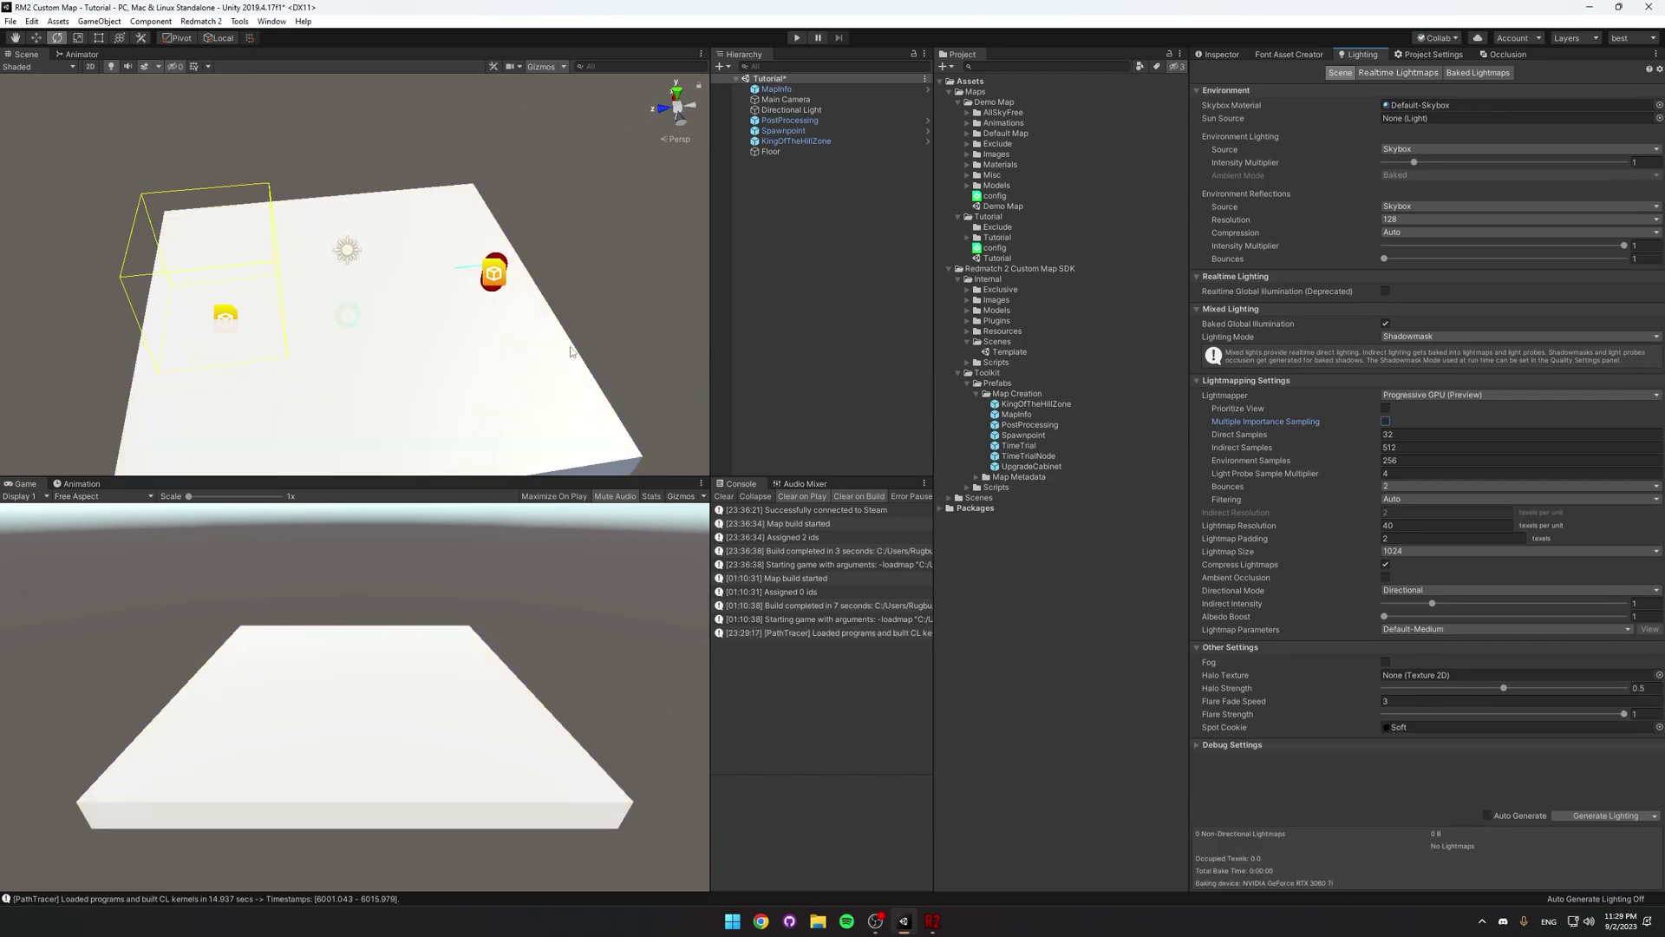
left_click_drag(576, 356, 425, 355, "alt")
right_click_drag(425, 354, 338, 320)
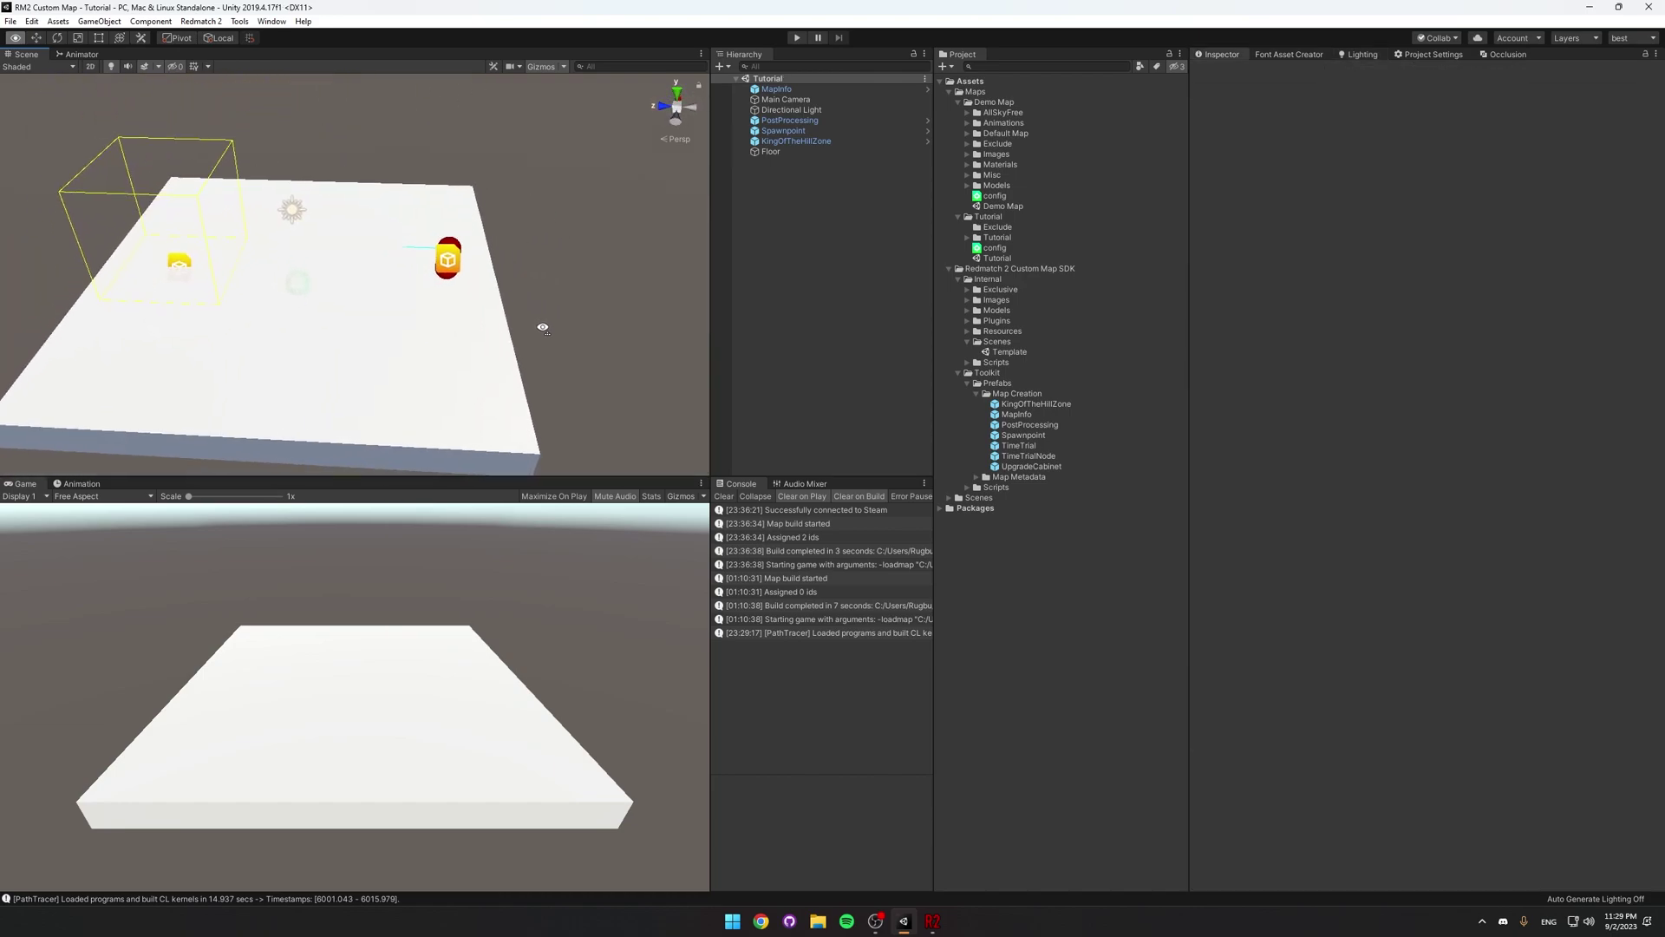
Add the ThumbnailCamera prefab to the Tutorial scene and align it with a corner view of the whole floor.
right_click_drag(543, 327, 552, 327)
key("w")
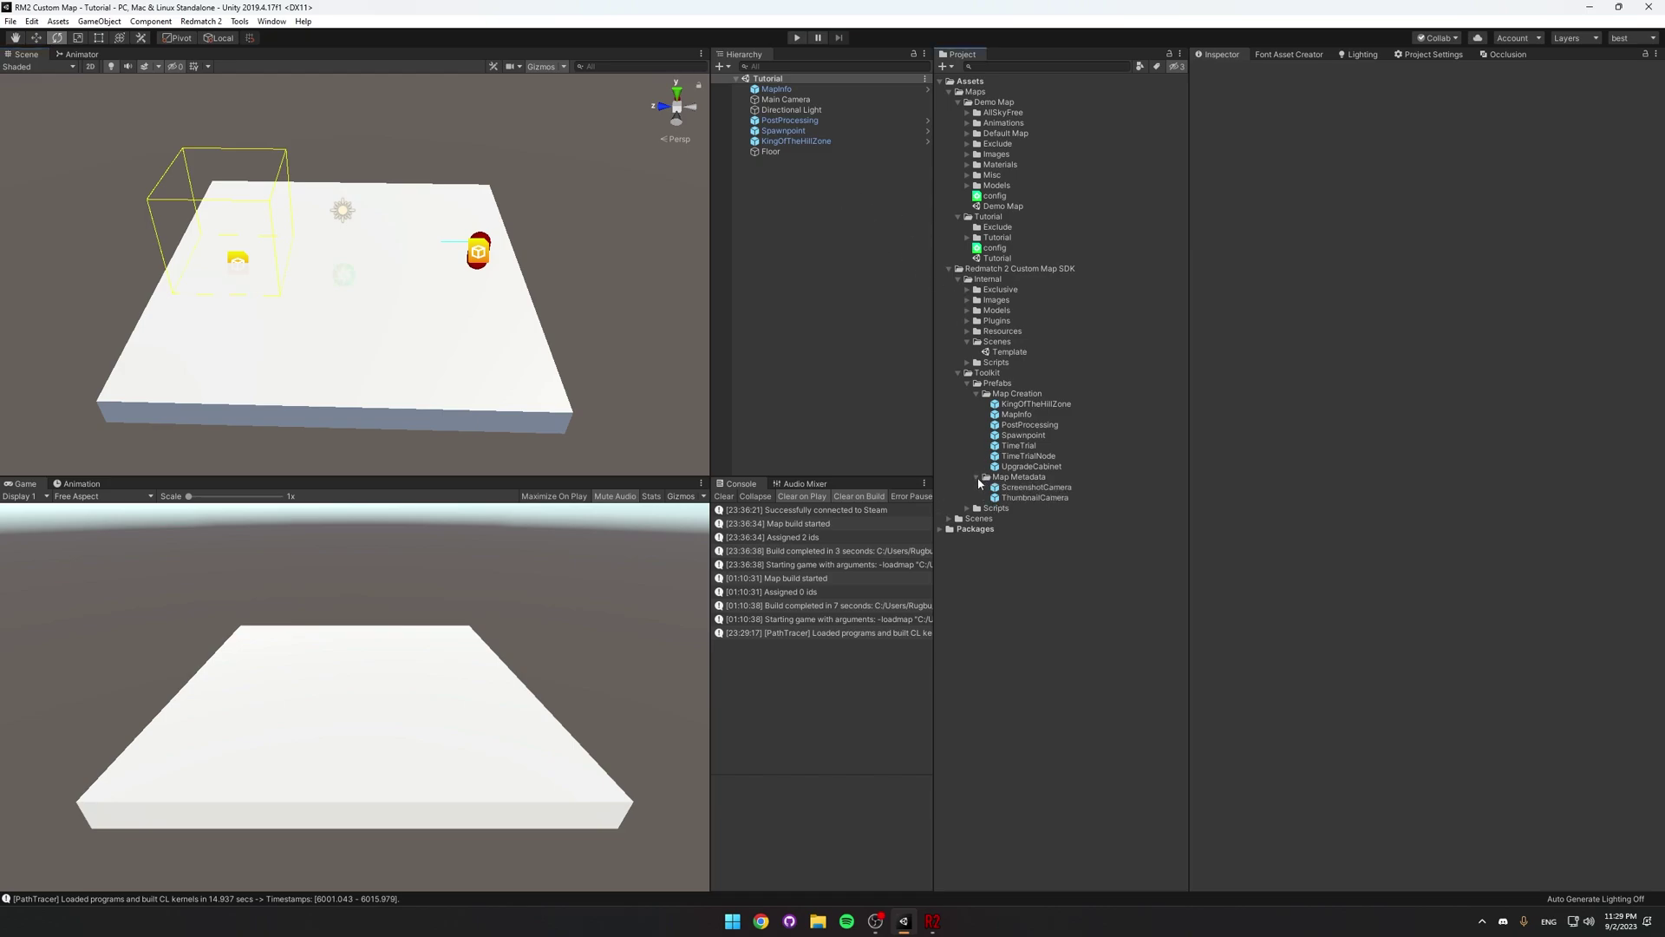
left_click(1036, 498)
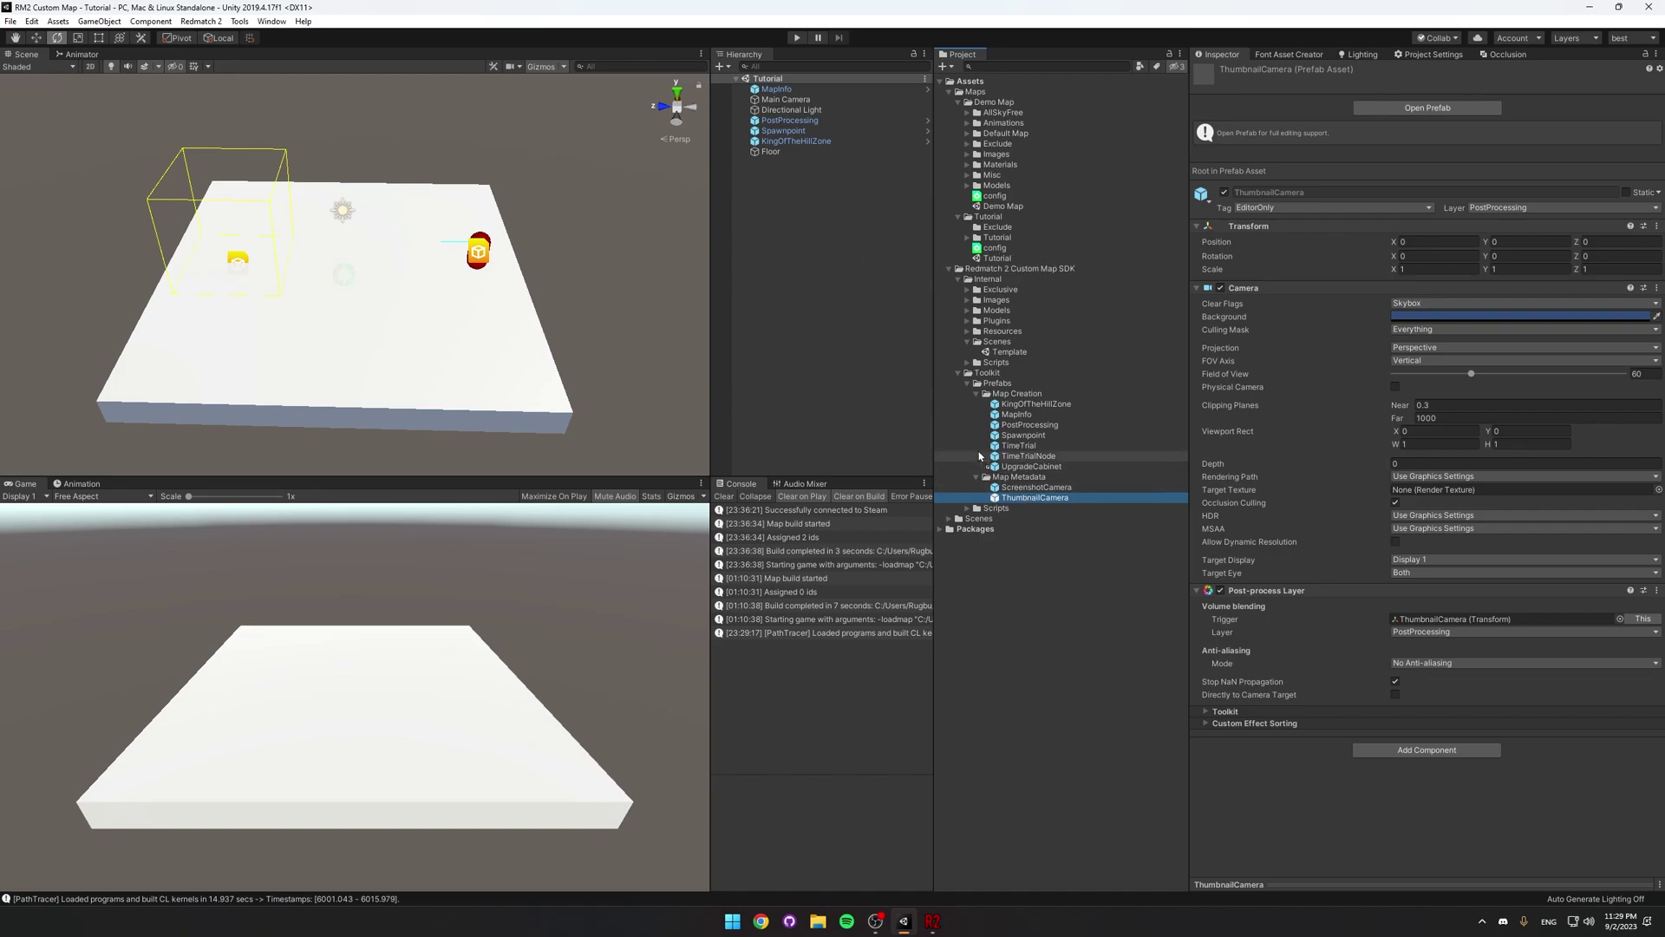
left_click_drag(827, 295, 731, 292)
right_click_drag(527, 307, 361, 232)
left_click(99, 21)
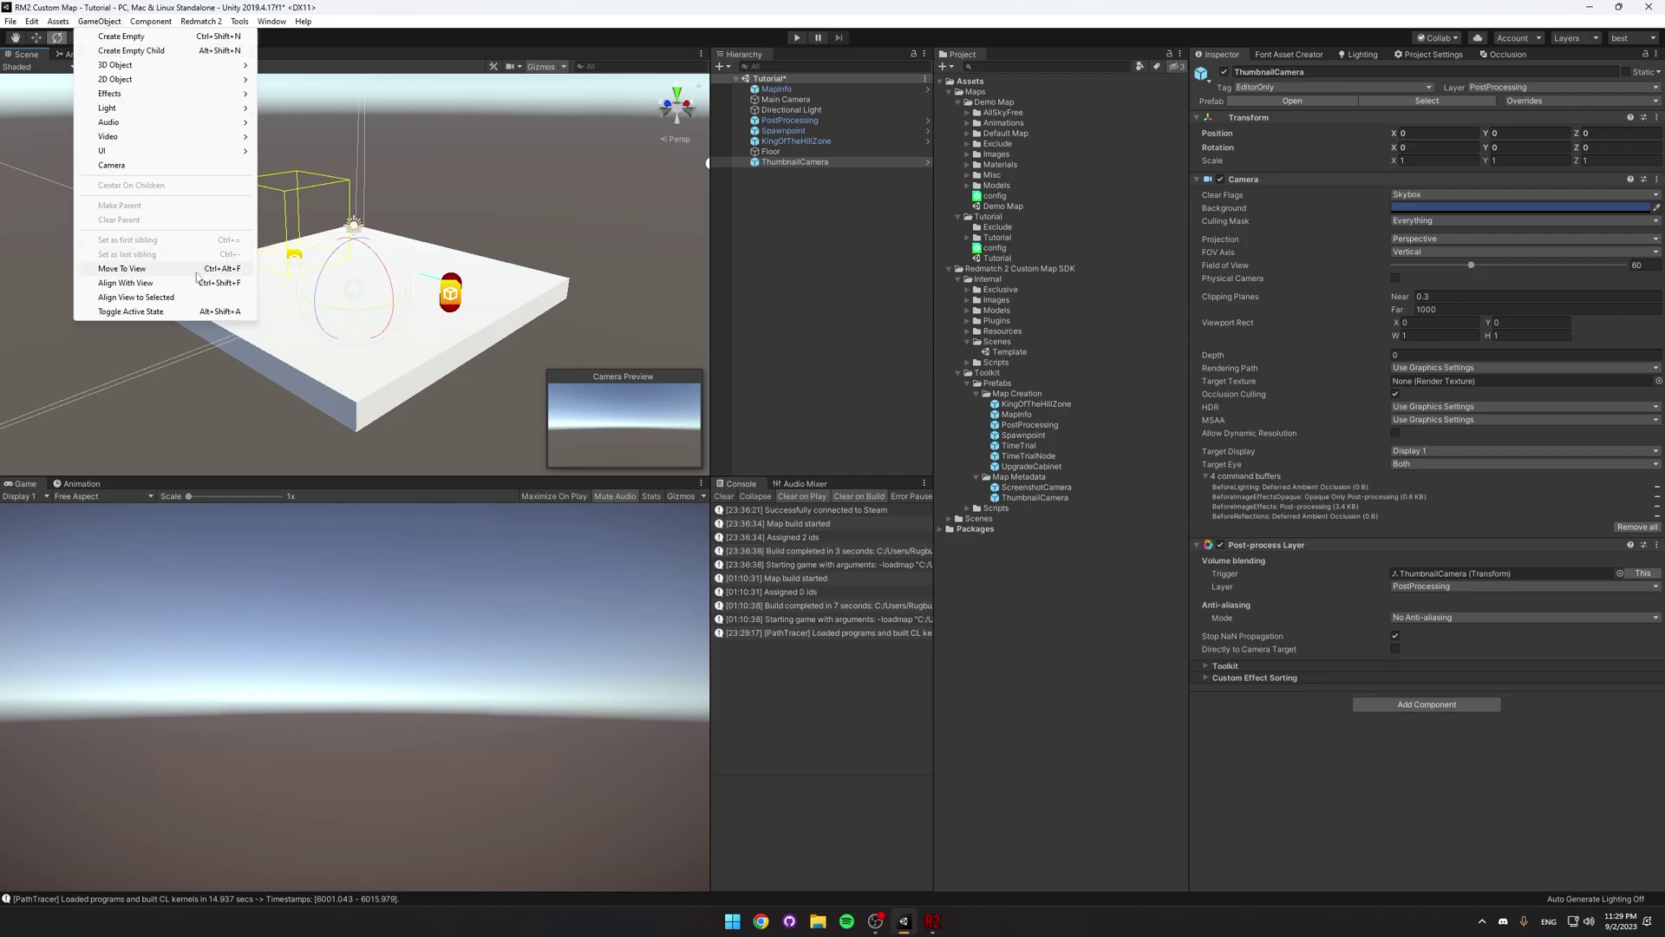
left_click(126, 283)
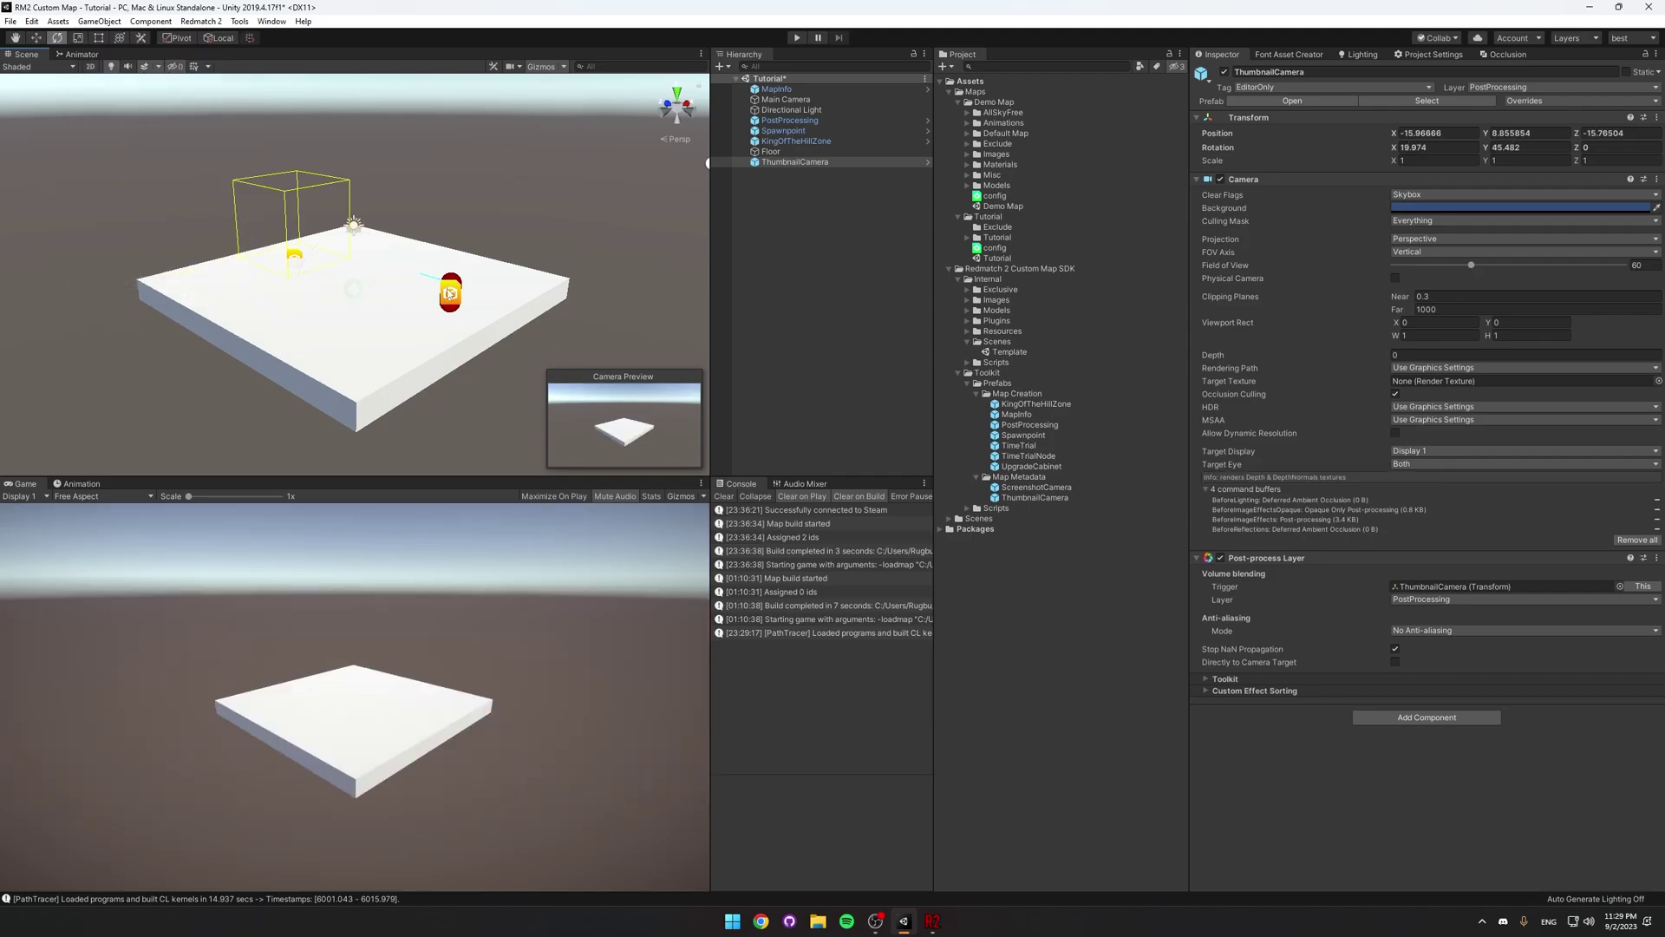
Save the scene, generate the map thumbnail from the Tutorial config, and open the thumb image to inspect it.
right_click_drag(331, 305, 589, 317)
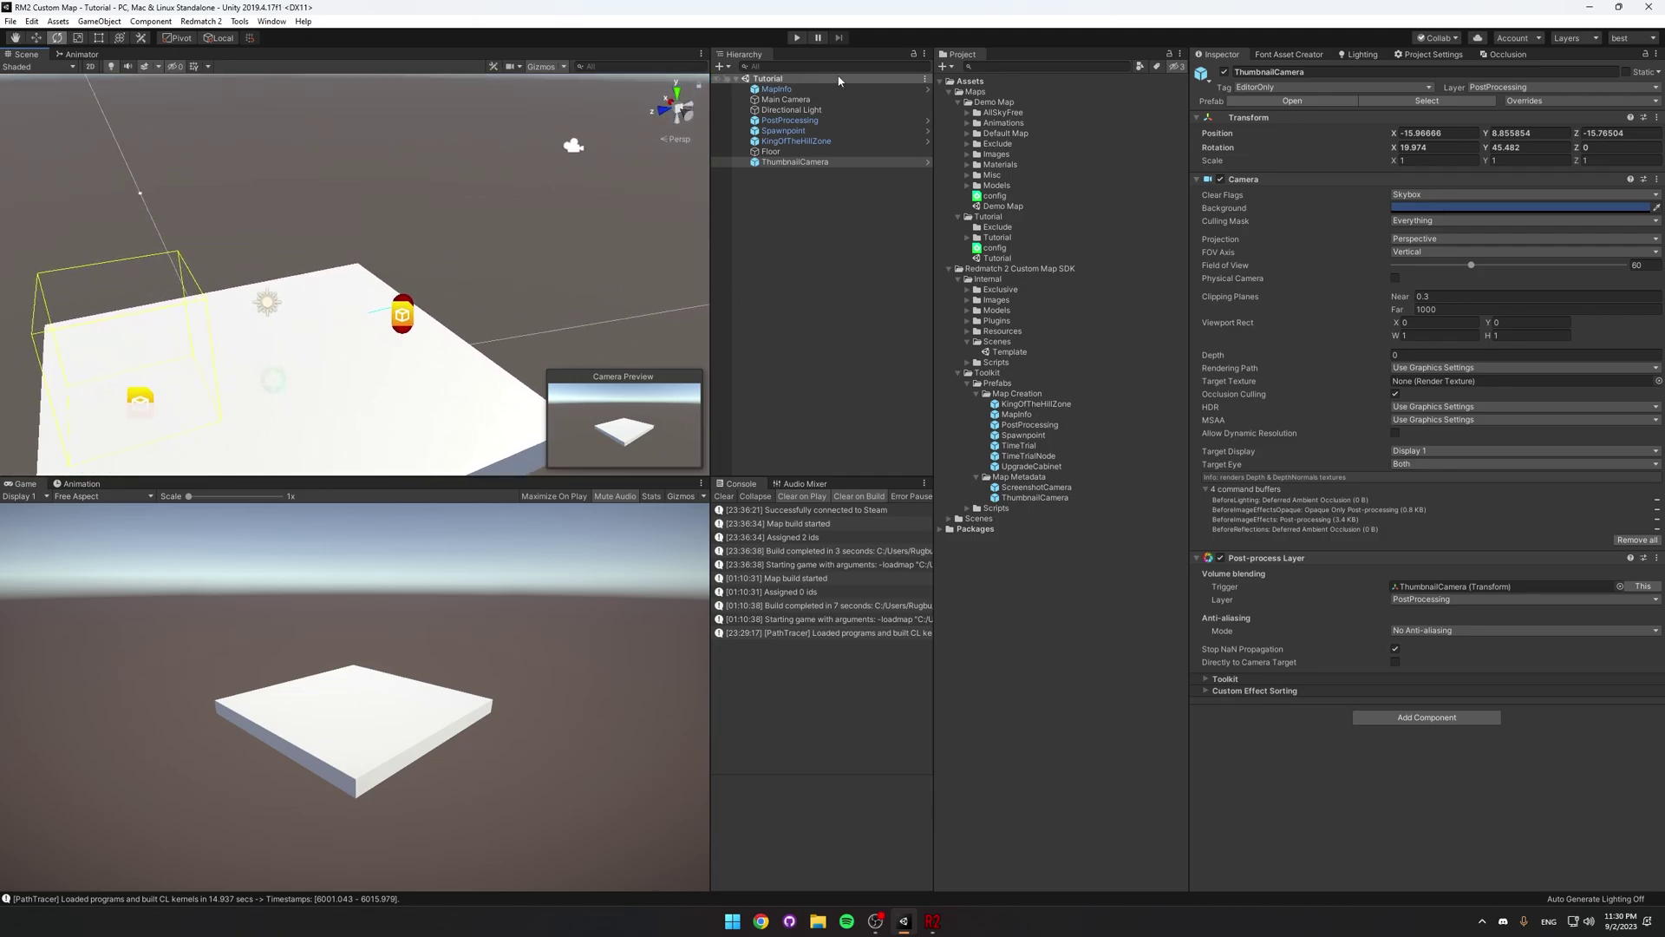
left_click(1006, 251)
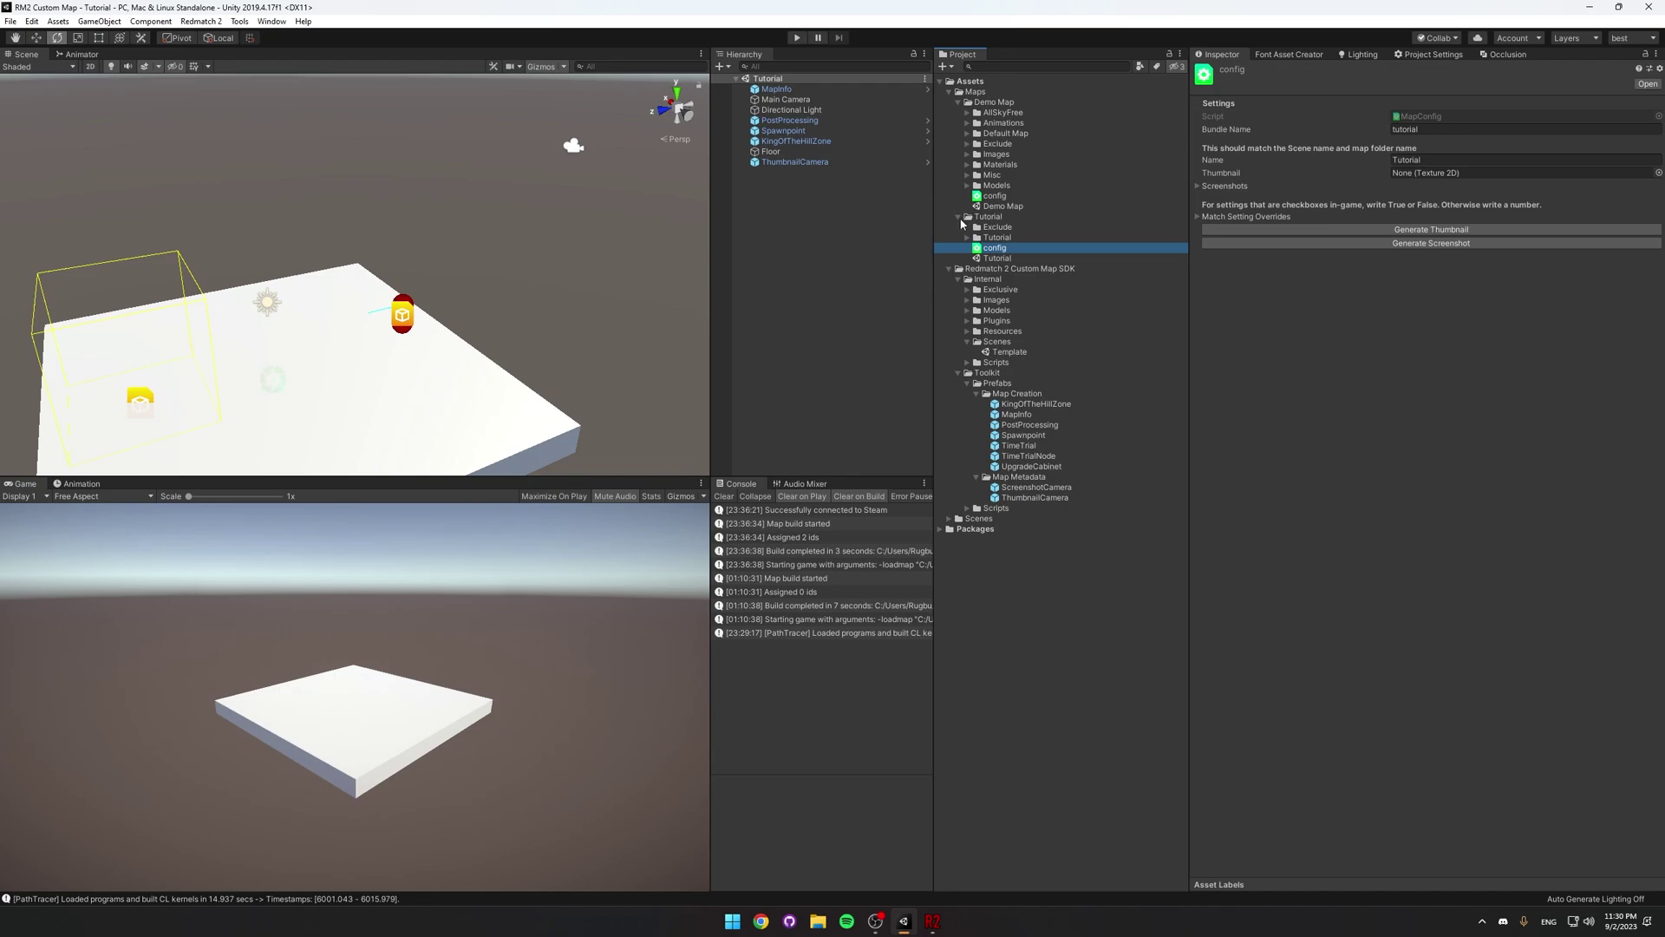
left_click(1327, 229)
left_click(1199, 187)
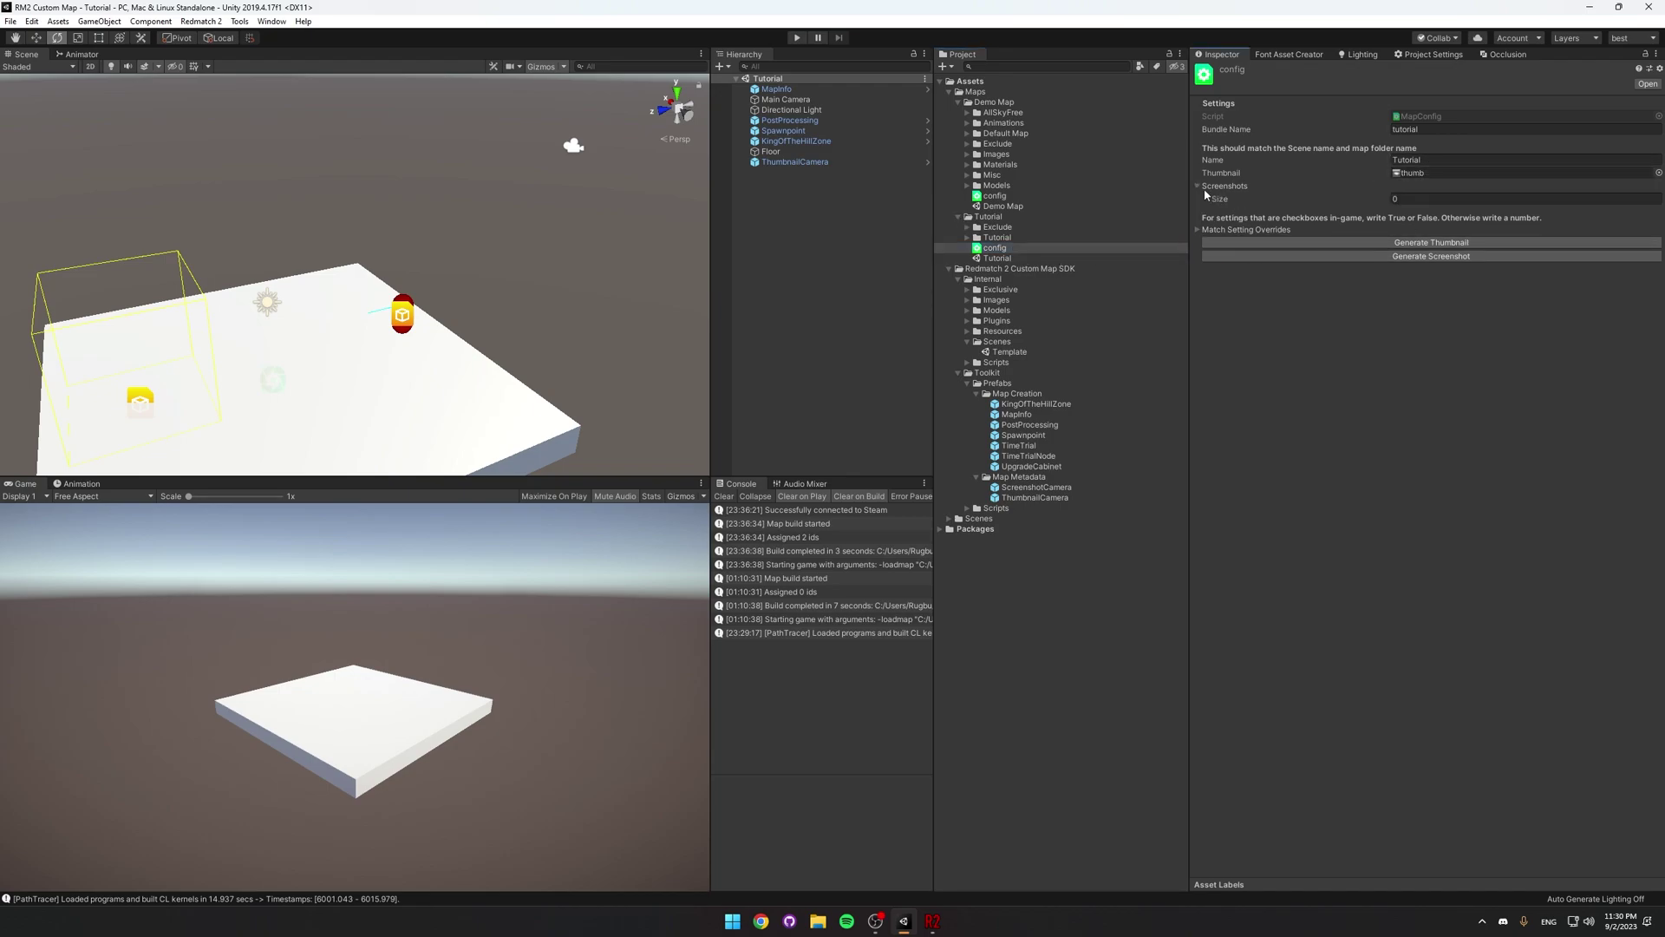
left_click(1437, 172)
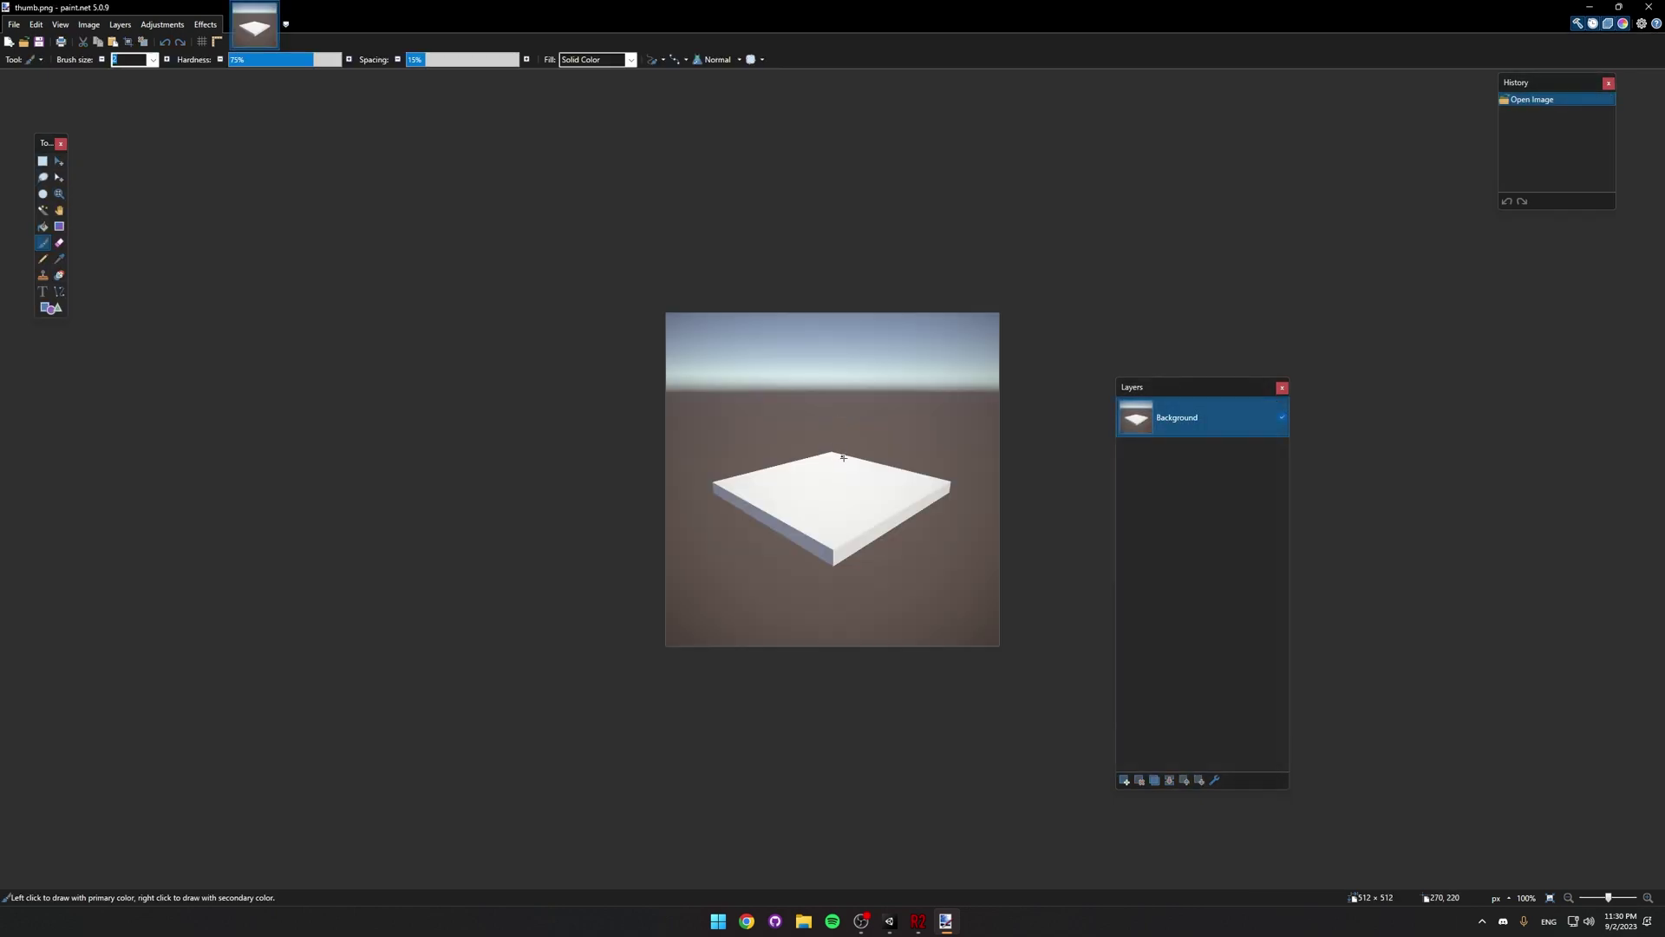
scroll(823, 351, "down", 2, "ctrl")
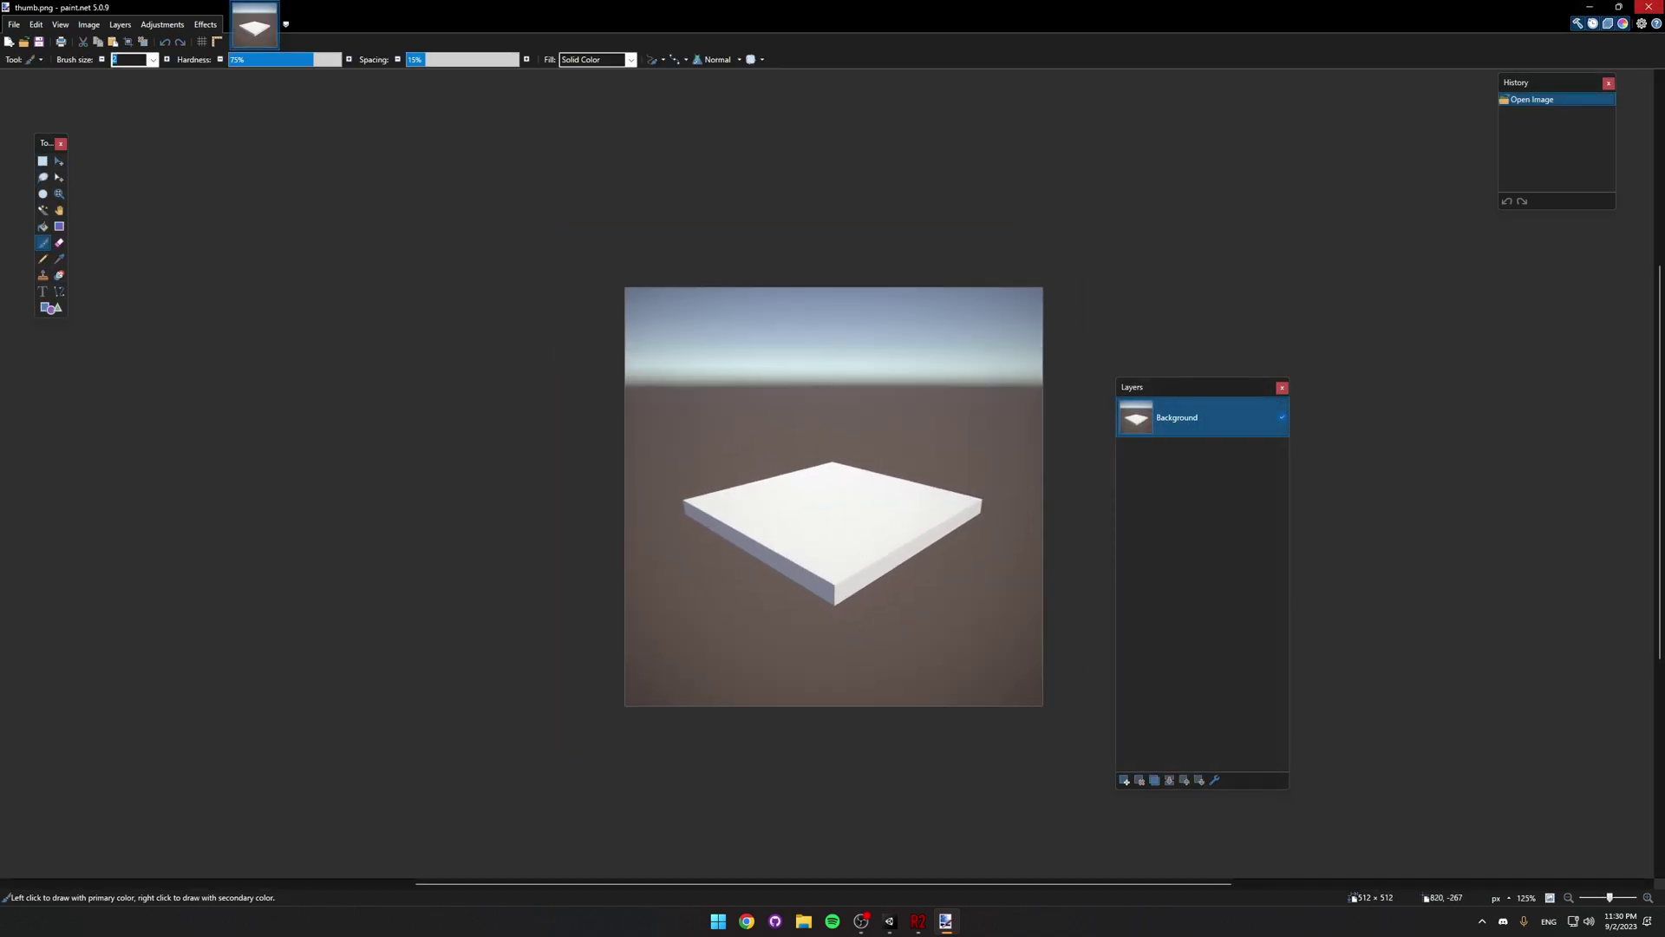
left_click(1648, 7)
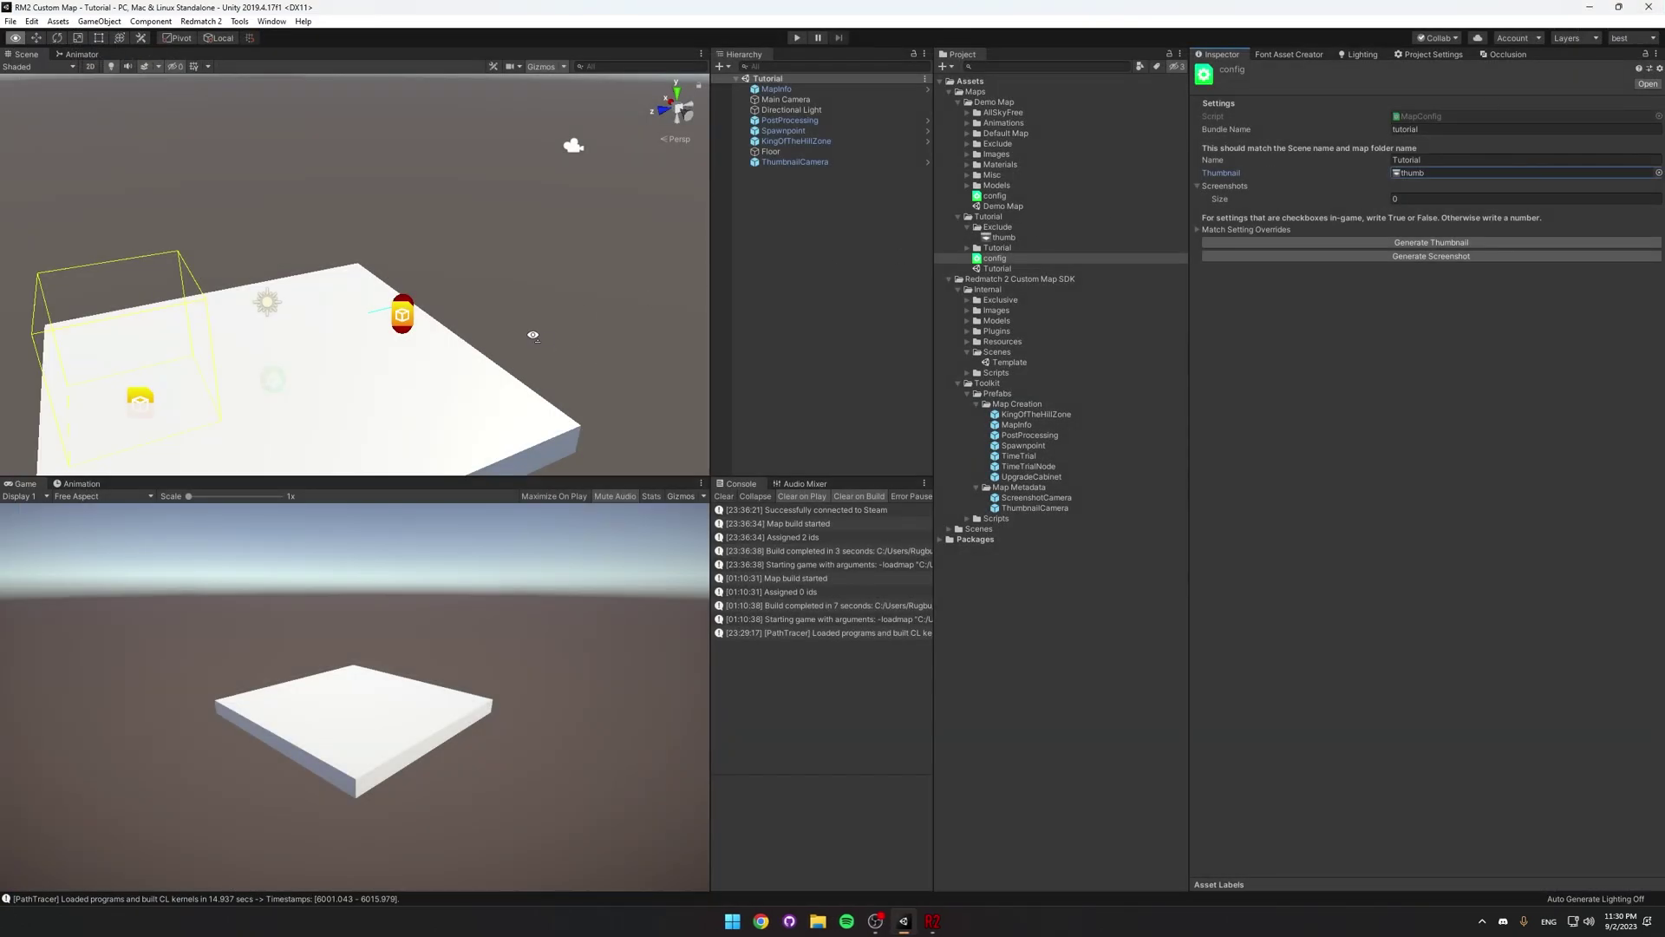
Add the ScreenshotCamera prefab, align it with an elevated view of the floor, and generate a screenshot from the Tutorial config.
right_click_drag(525, 332, 493, 369)
left_click_drag(1058, 499, 816, 321)
left_click_drag(433, 338, 544, 354, "alt")
key("w")
right_click_drag(544, 353, 532, 286)
key("s")
left_click(101, 21)
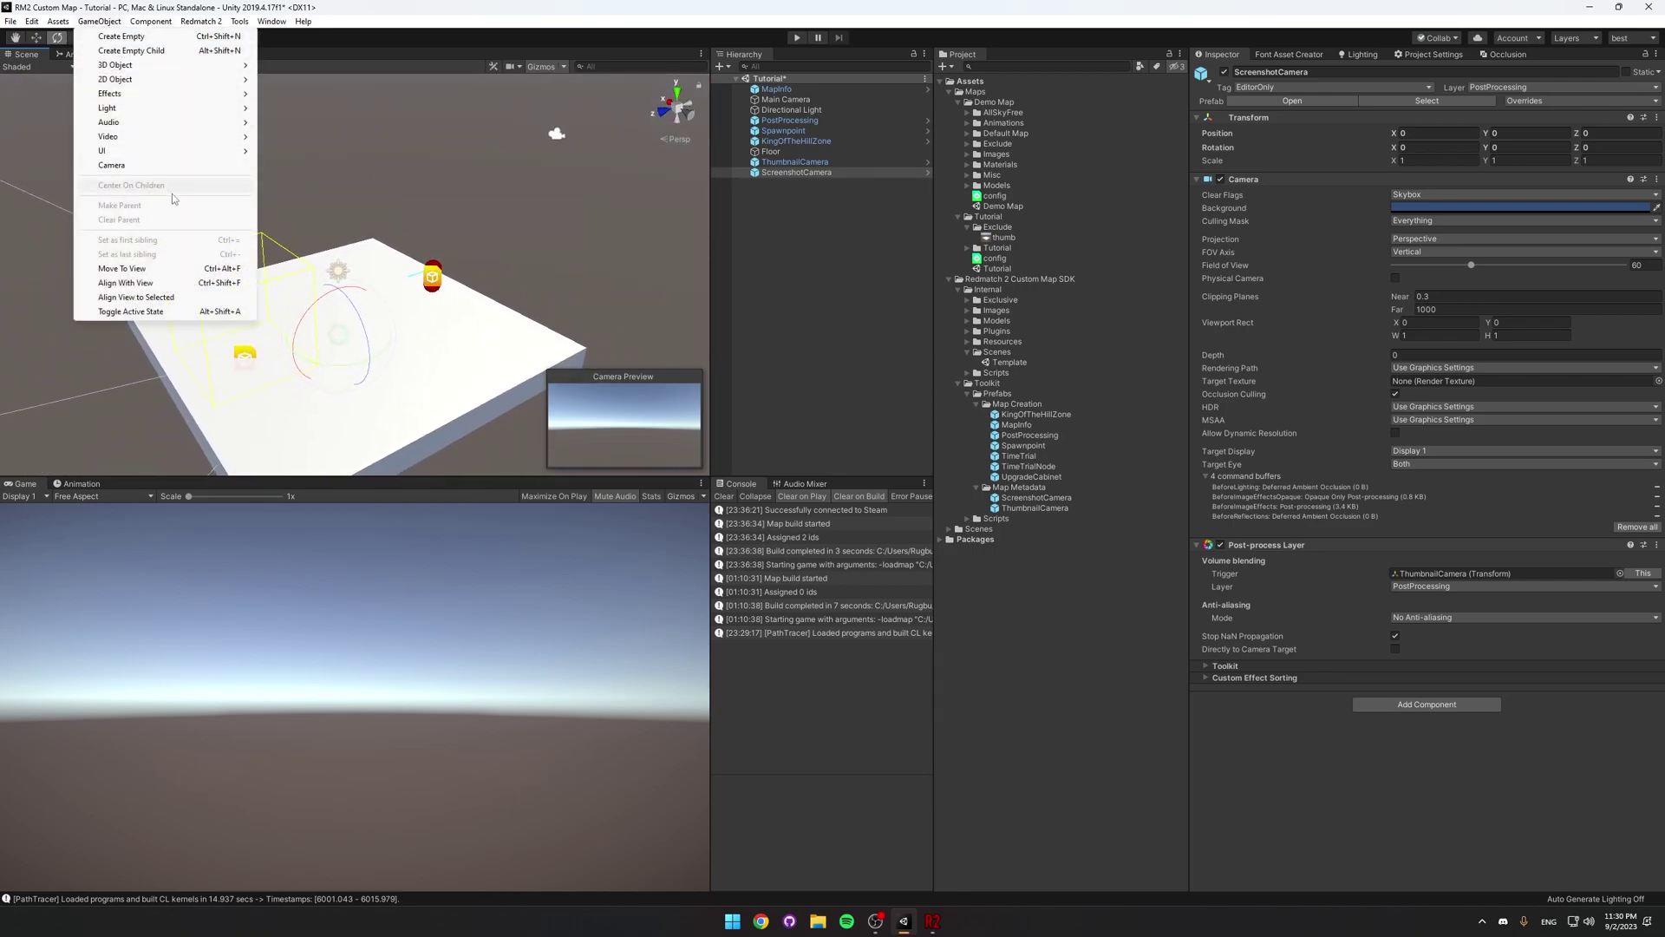
left_click(125, 283)
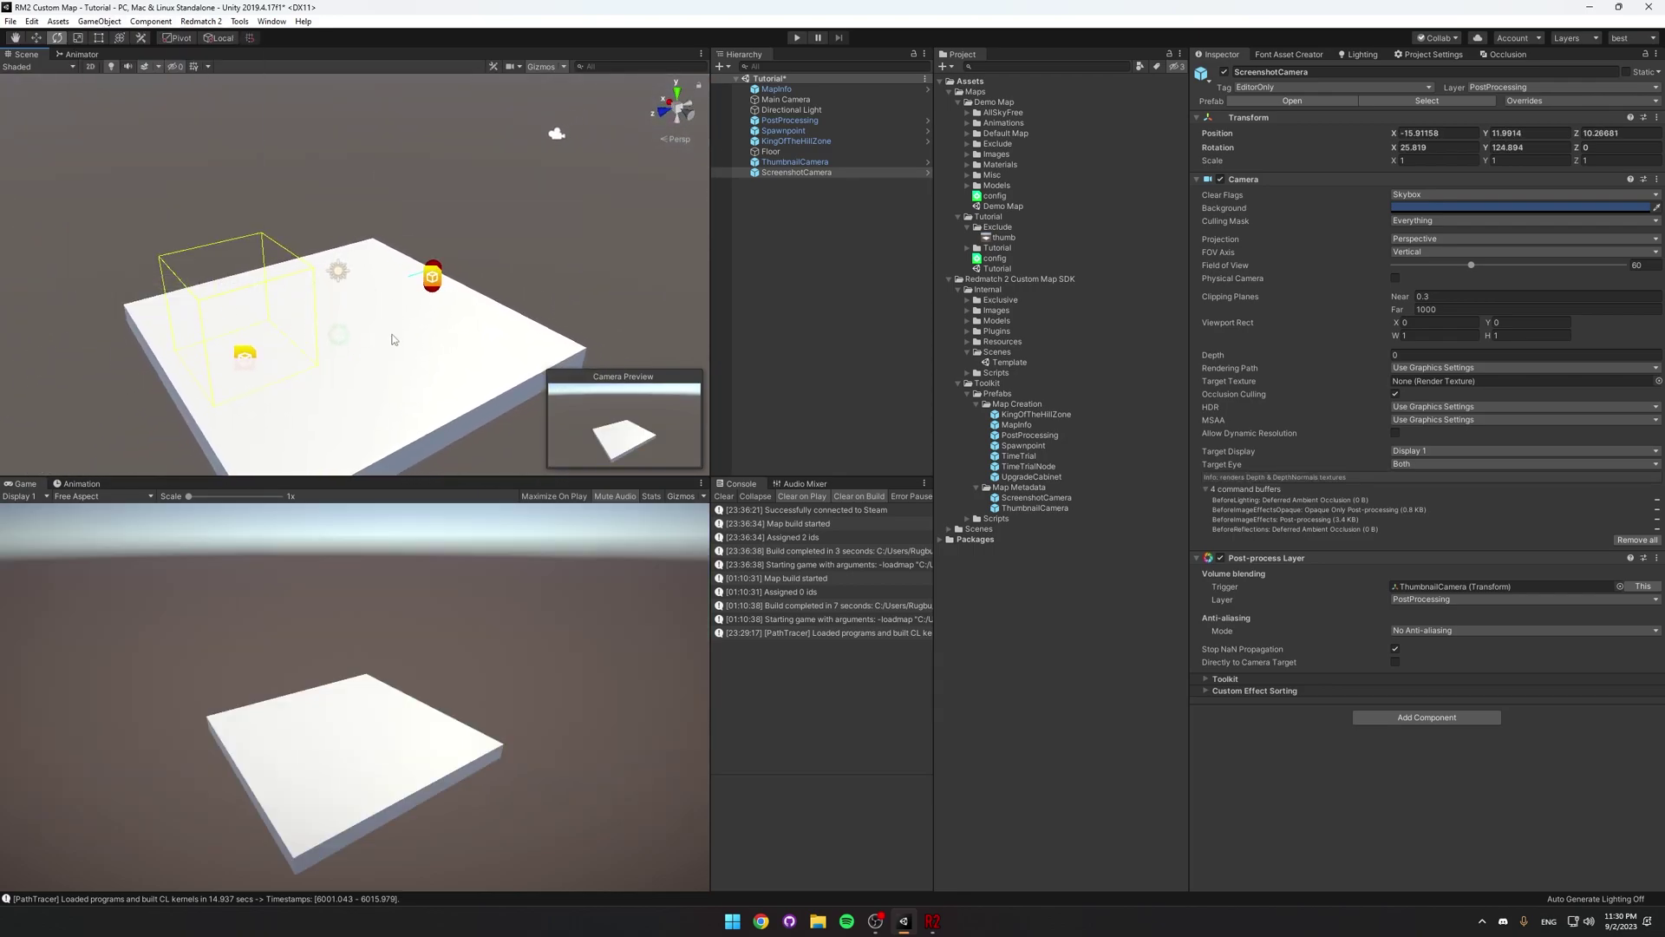
left_click(993, 258)
left_click(1450, 268)
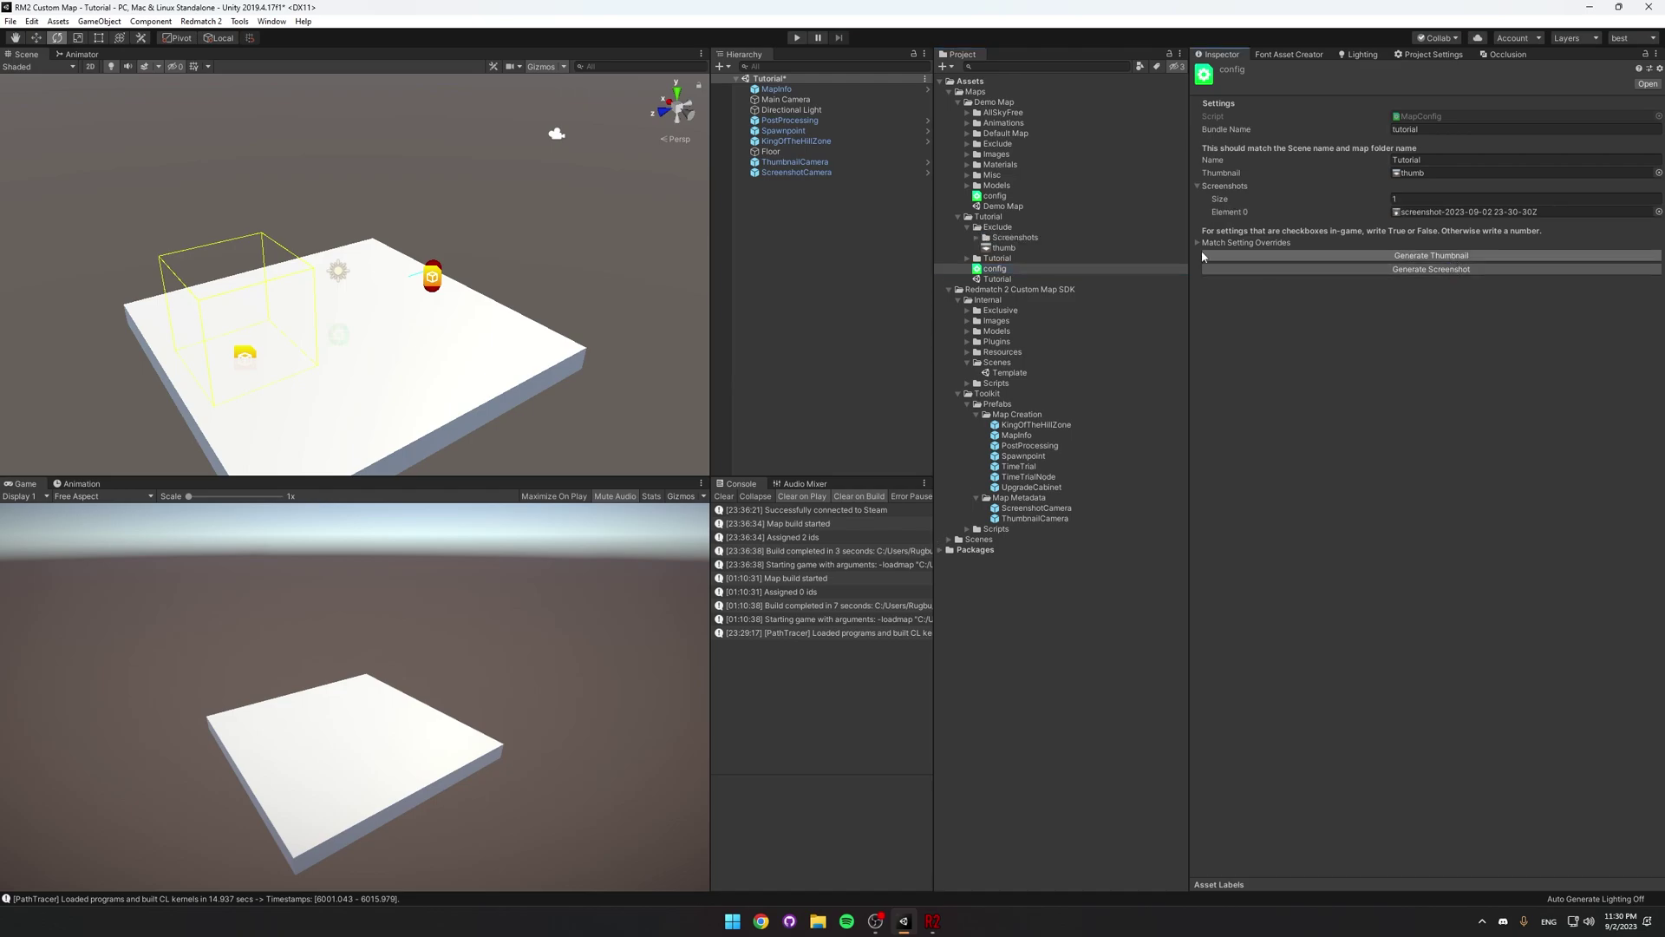
Realign the ScreenshotCamera to a view from another side of the floor, generate a second screenshot, and save the scene.
right_click_drag(405, 286, 705, 289)
key("a")
left_click_drag(705, 290, 719, 298, "alt")
left_click(796, 172)
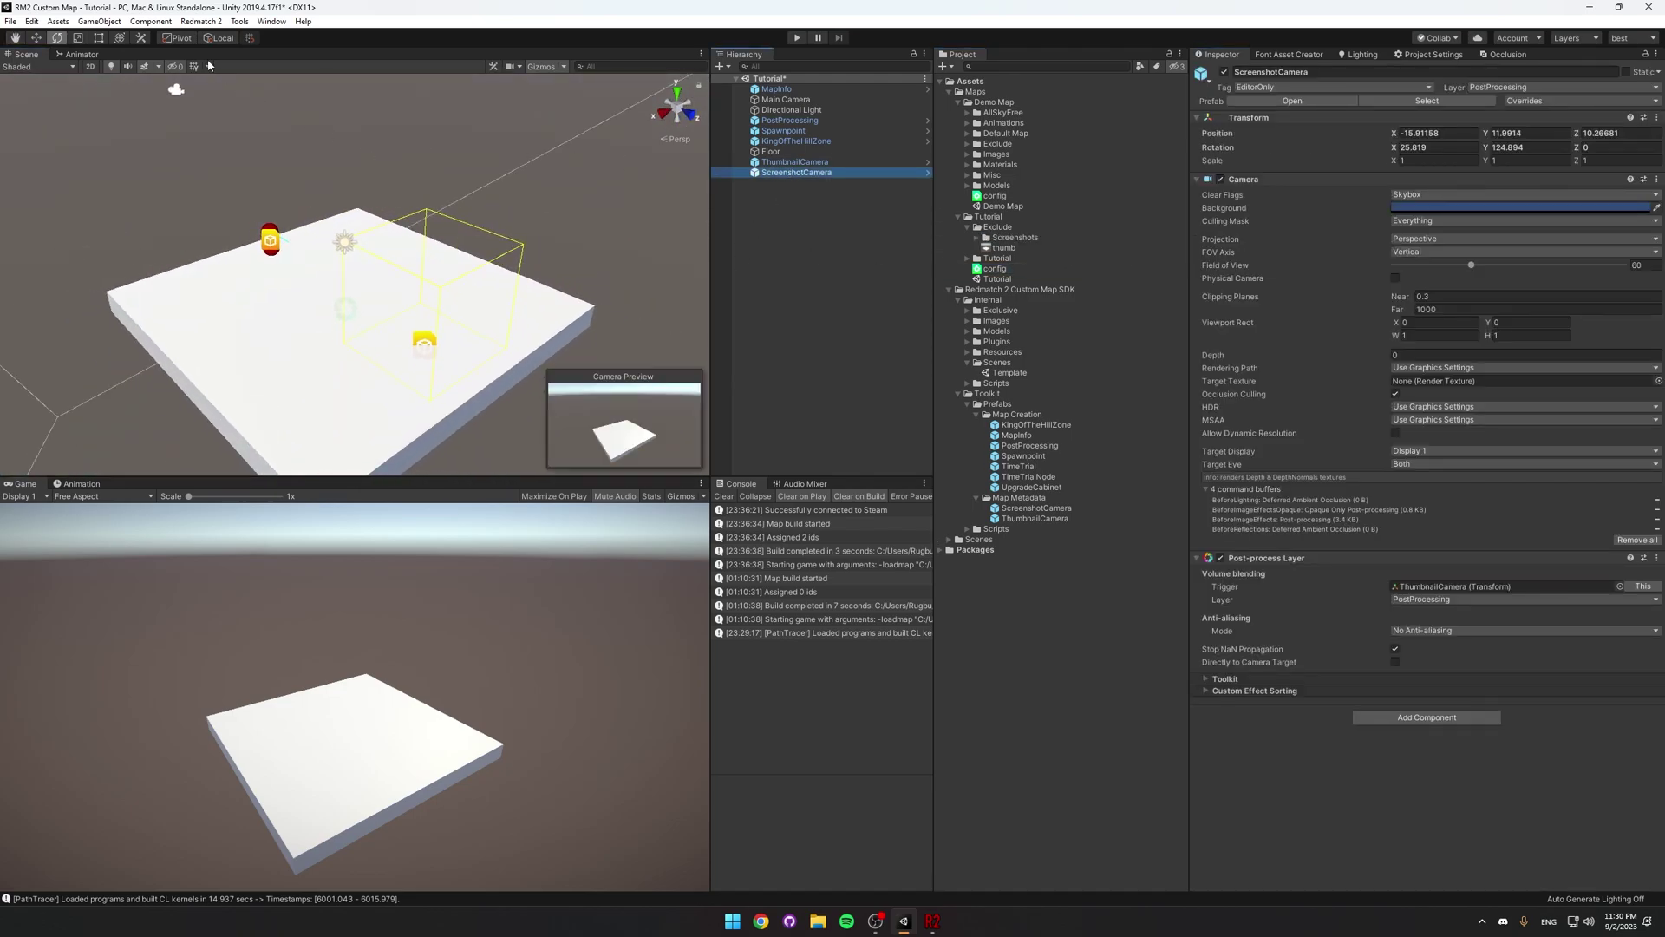
left_click(97, 21)
left_click(125, 283)
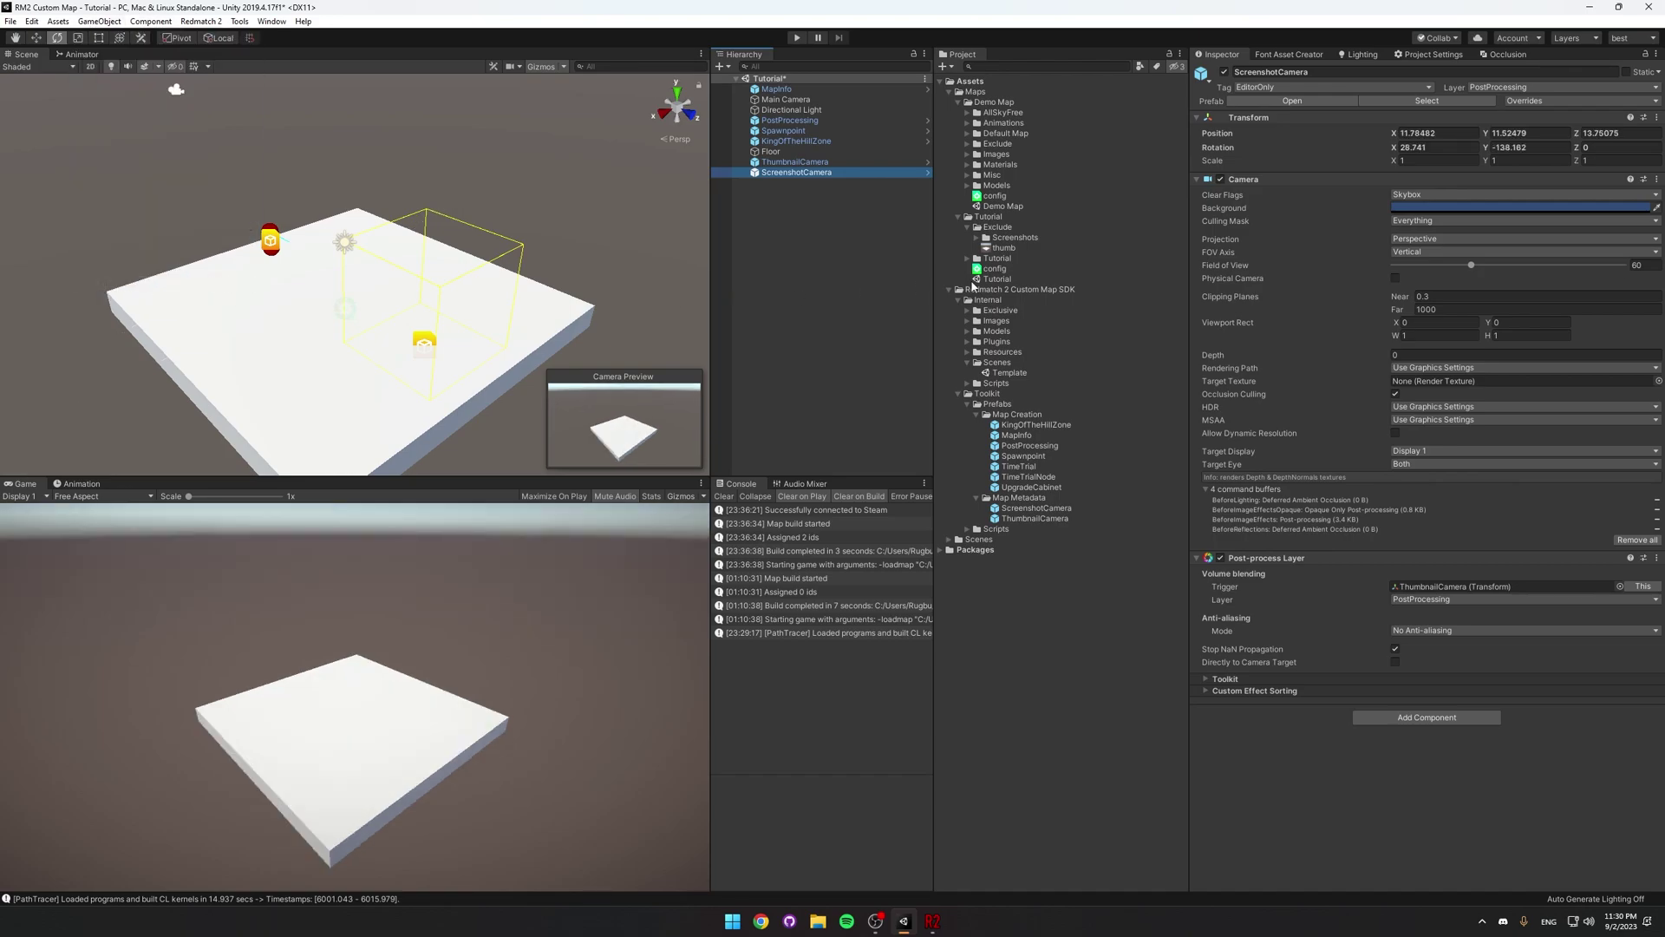
left_click(1027, 270)
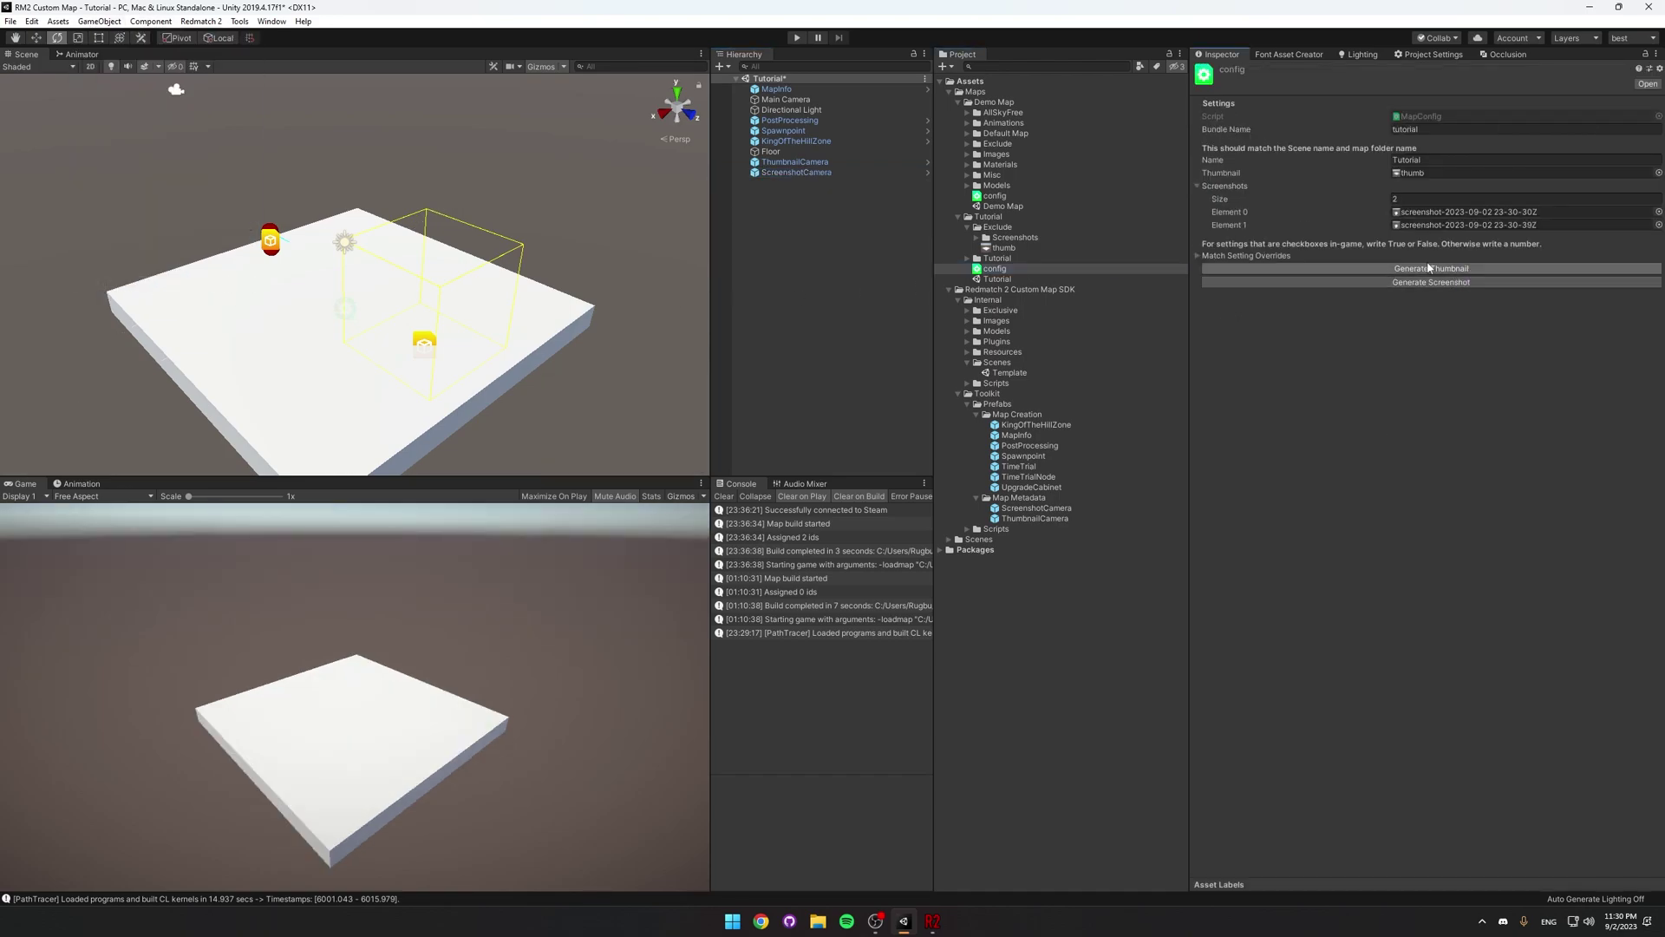
mouse_move(304, 292)
right_mouse_down()
mouse_move(353, 294)
mouse_move(304, 294)
right_mouse_up()
key("ctrl+s")
Leave the Redmatch 2 match lobby and build the Tutorial map in Unity.
mouse_move(359, 361)
right_mouse_down()
mouse_move(316, 360)
mouse_move(383, 341)
right_mouse_up()
key("w")
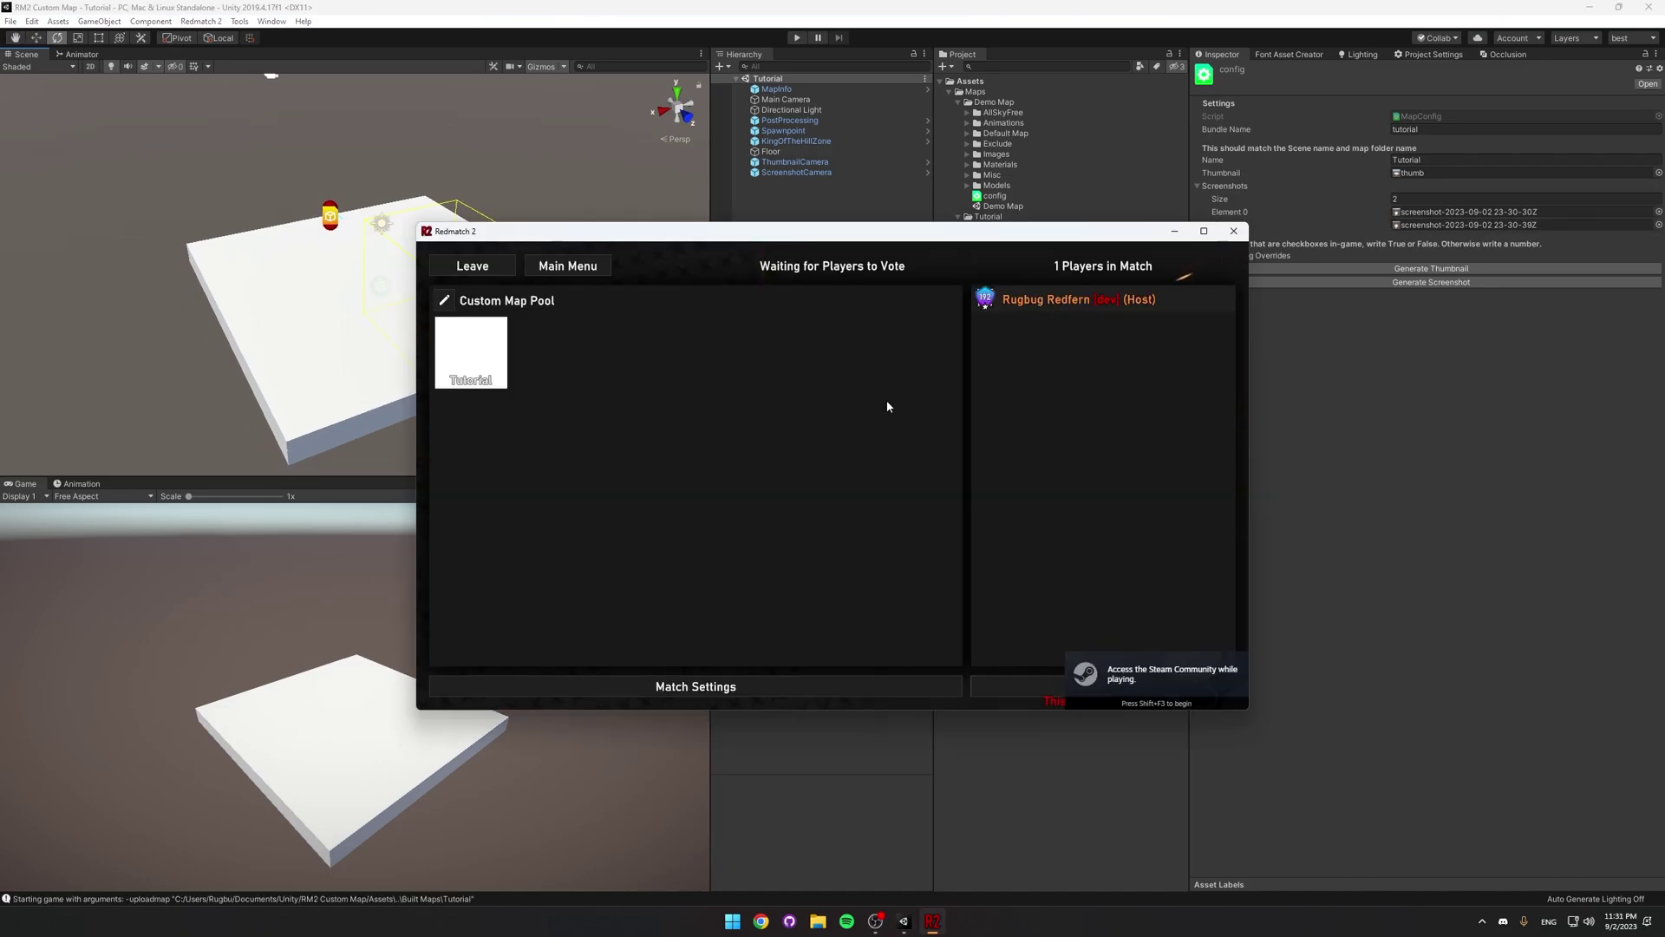
left_click(480, 268)
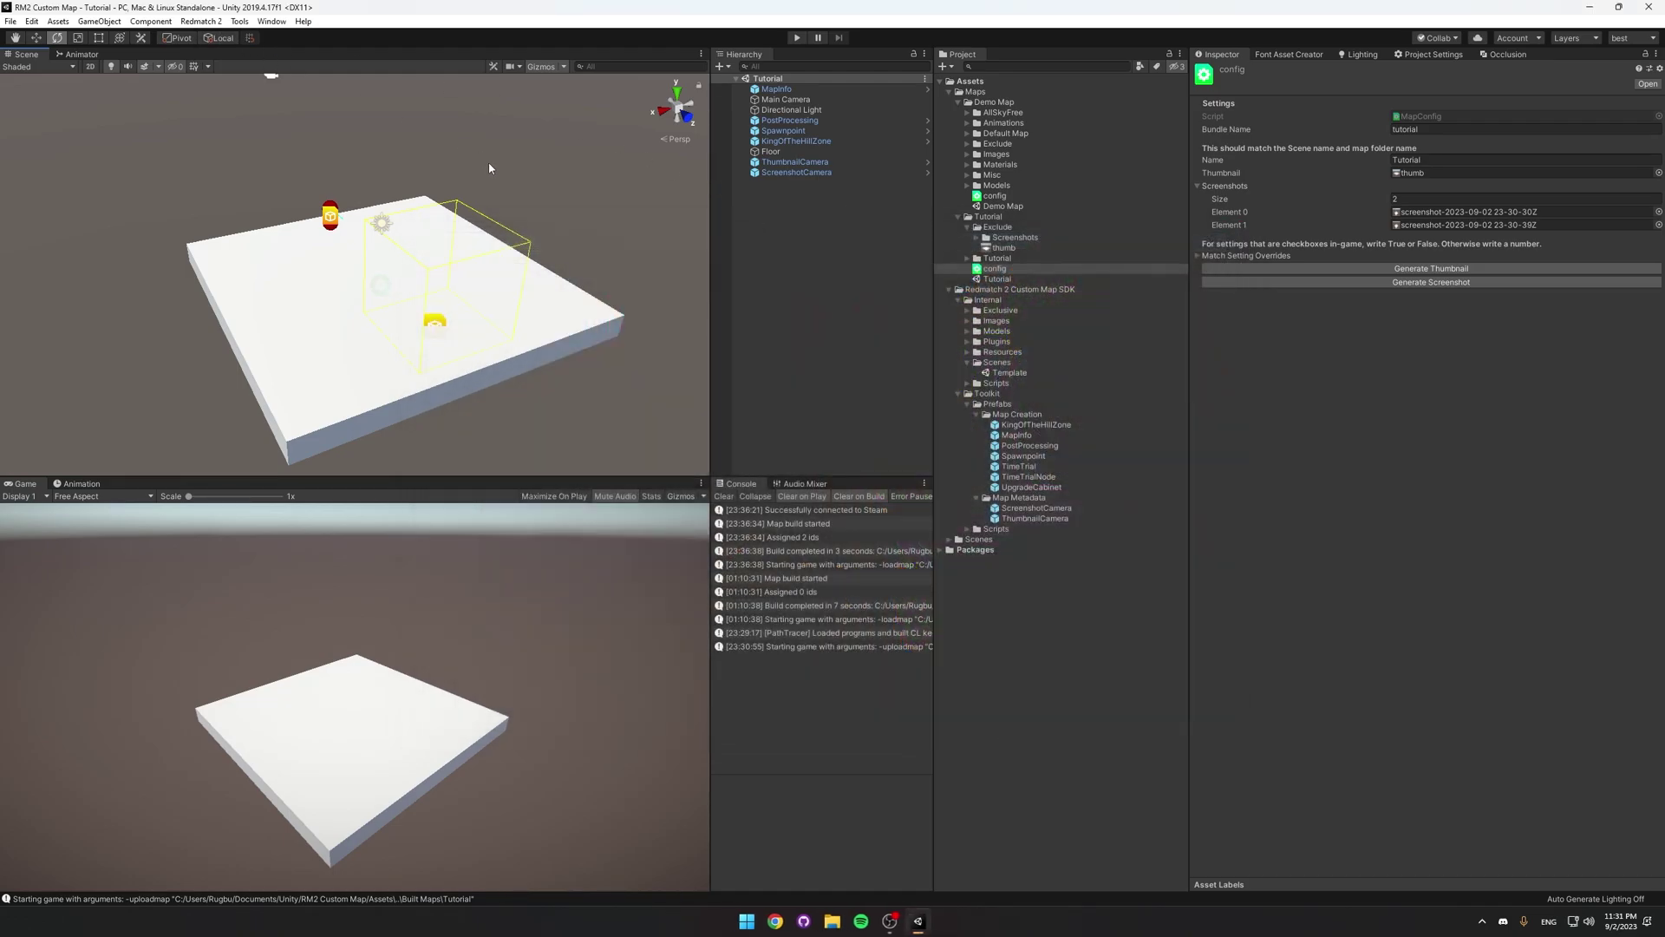
left_click(760, 228)
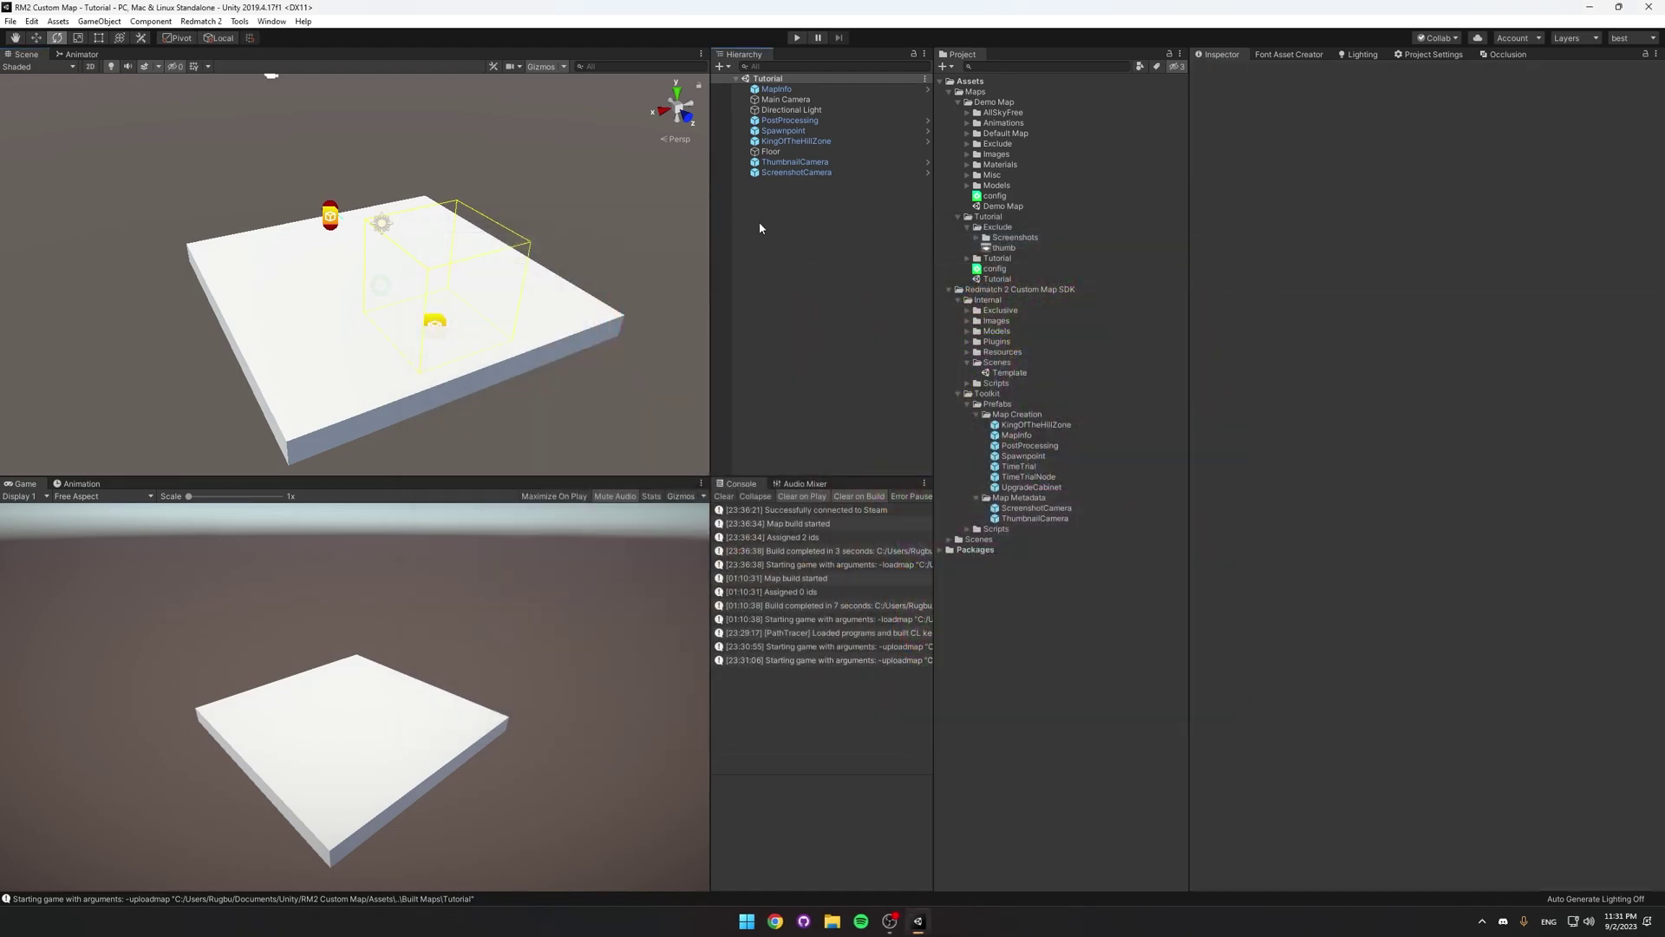
left_click(201, 21)
left_click(230, 105)
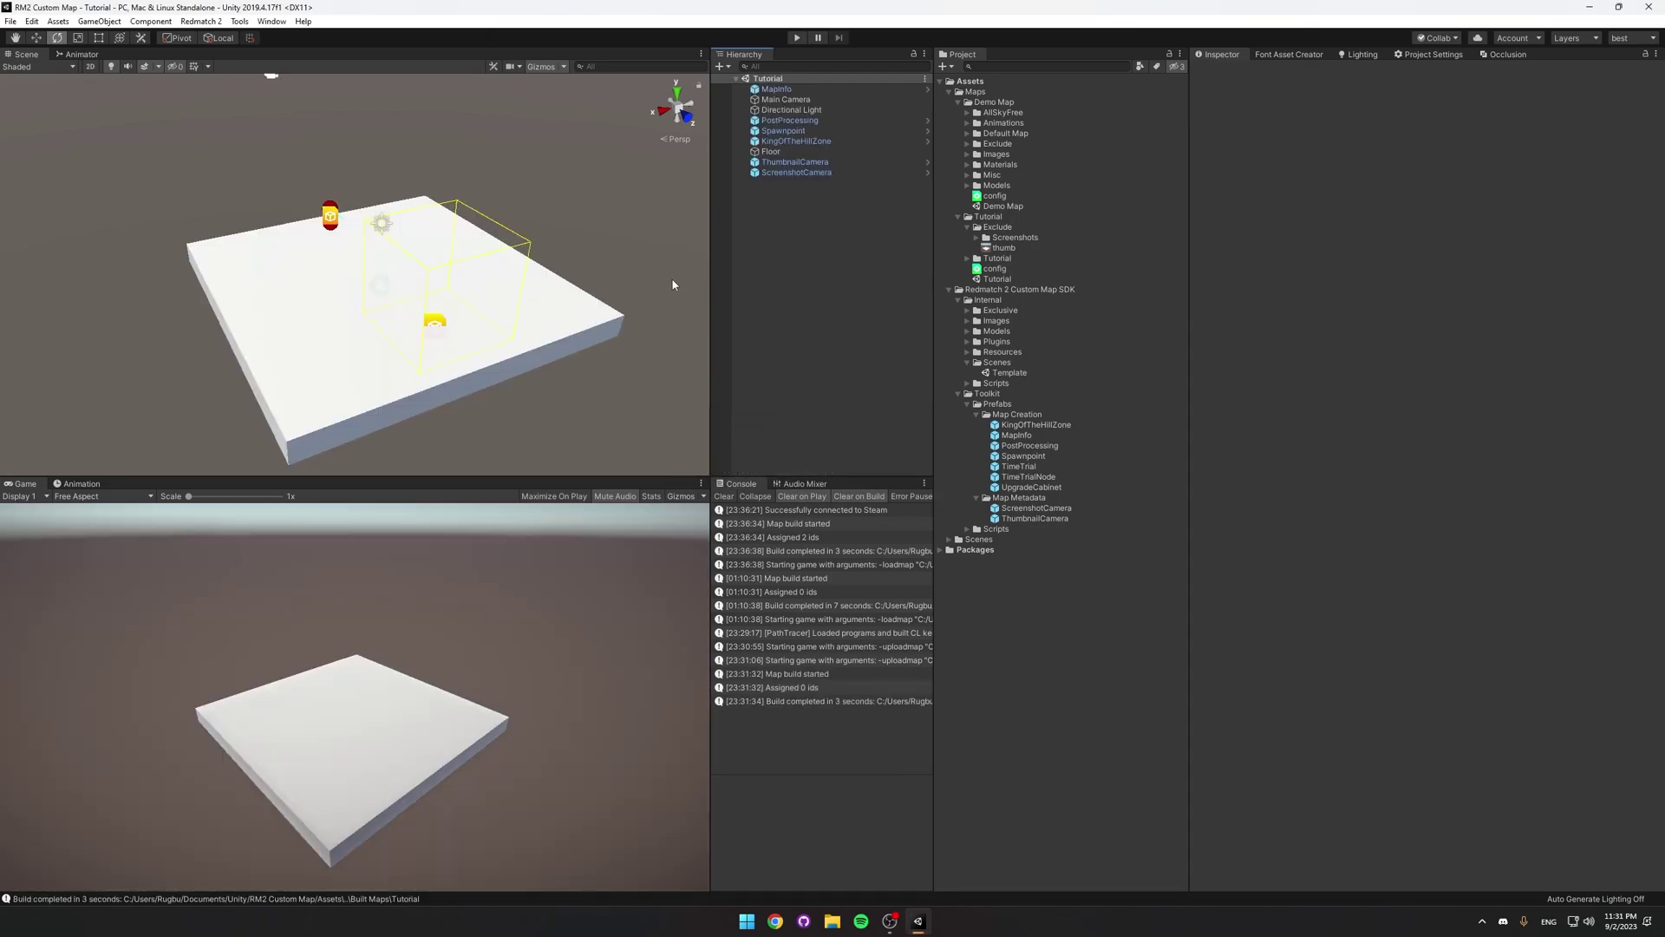
Upload the Tutorial map to the Steam Workshop, agreeing to the upload rules.
left_click(199, 22)
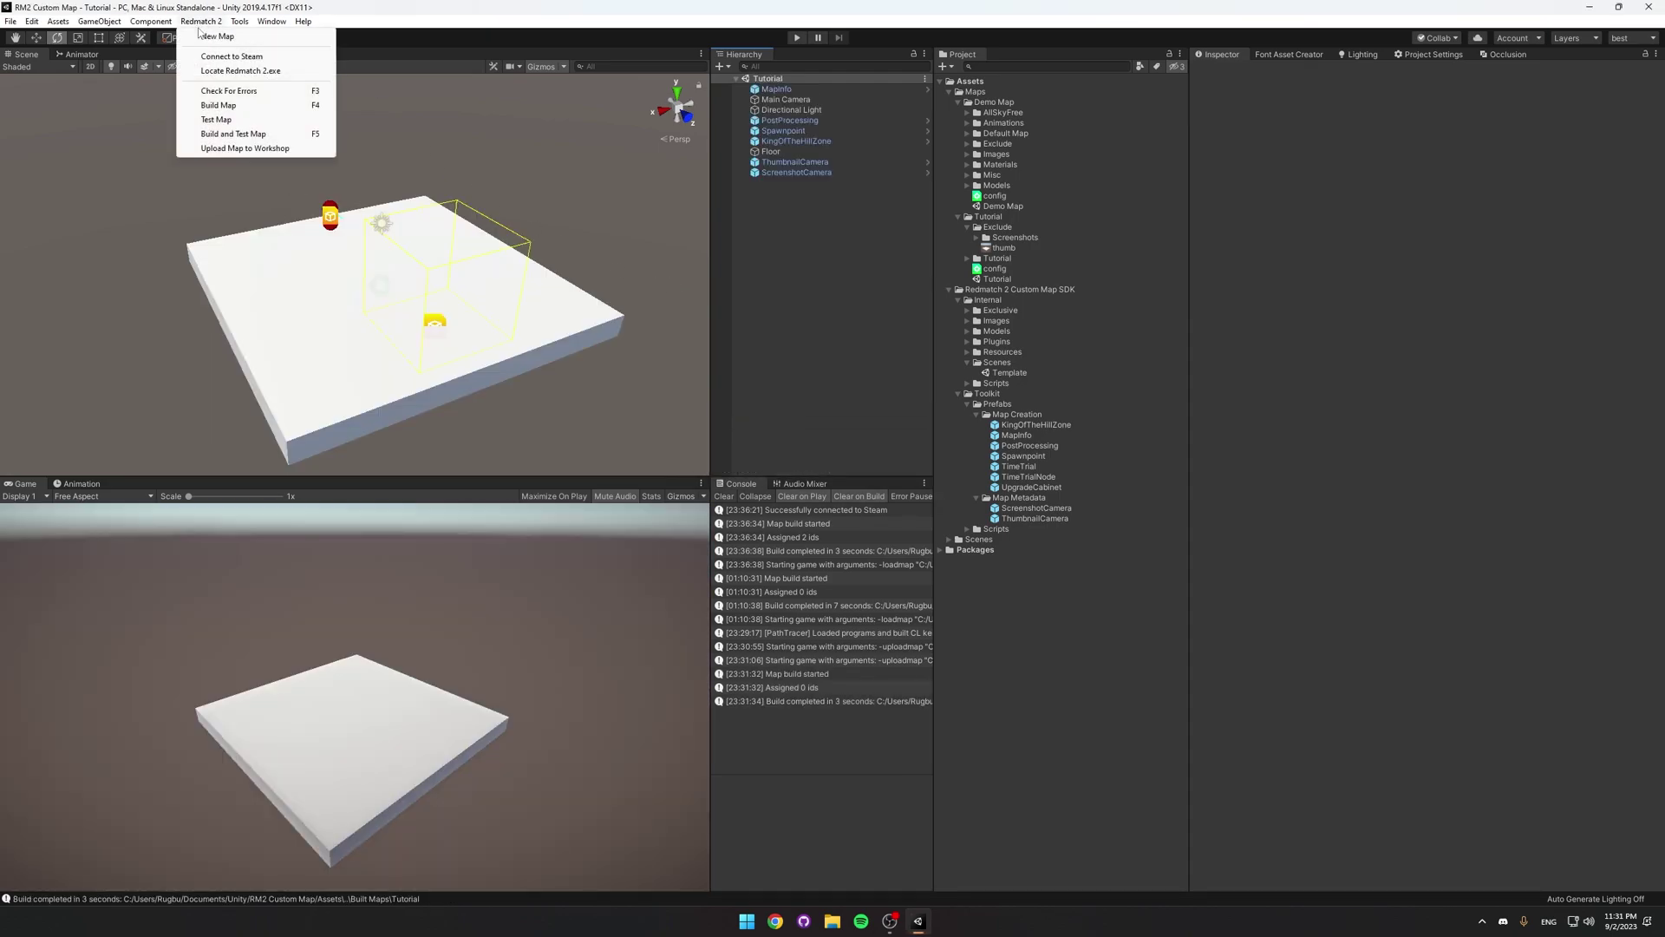
left_click(247, 148)
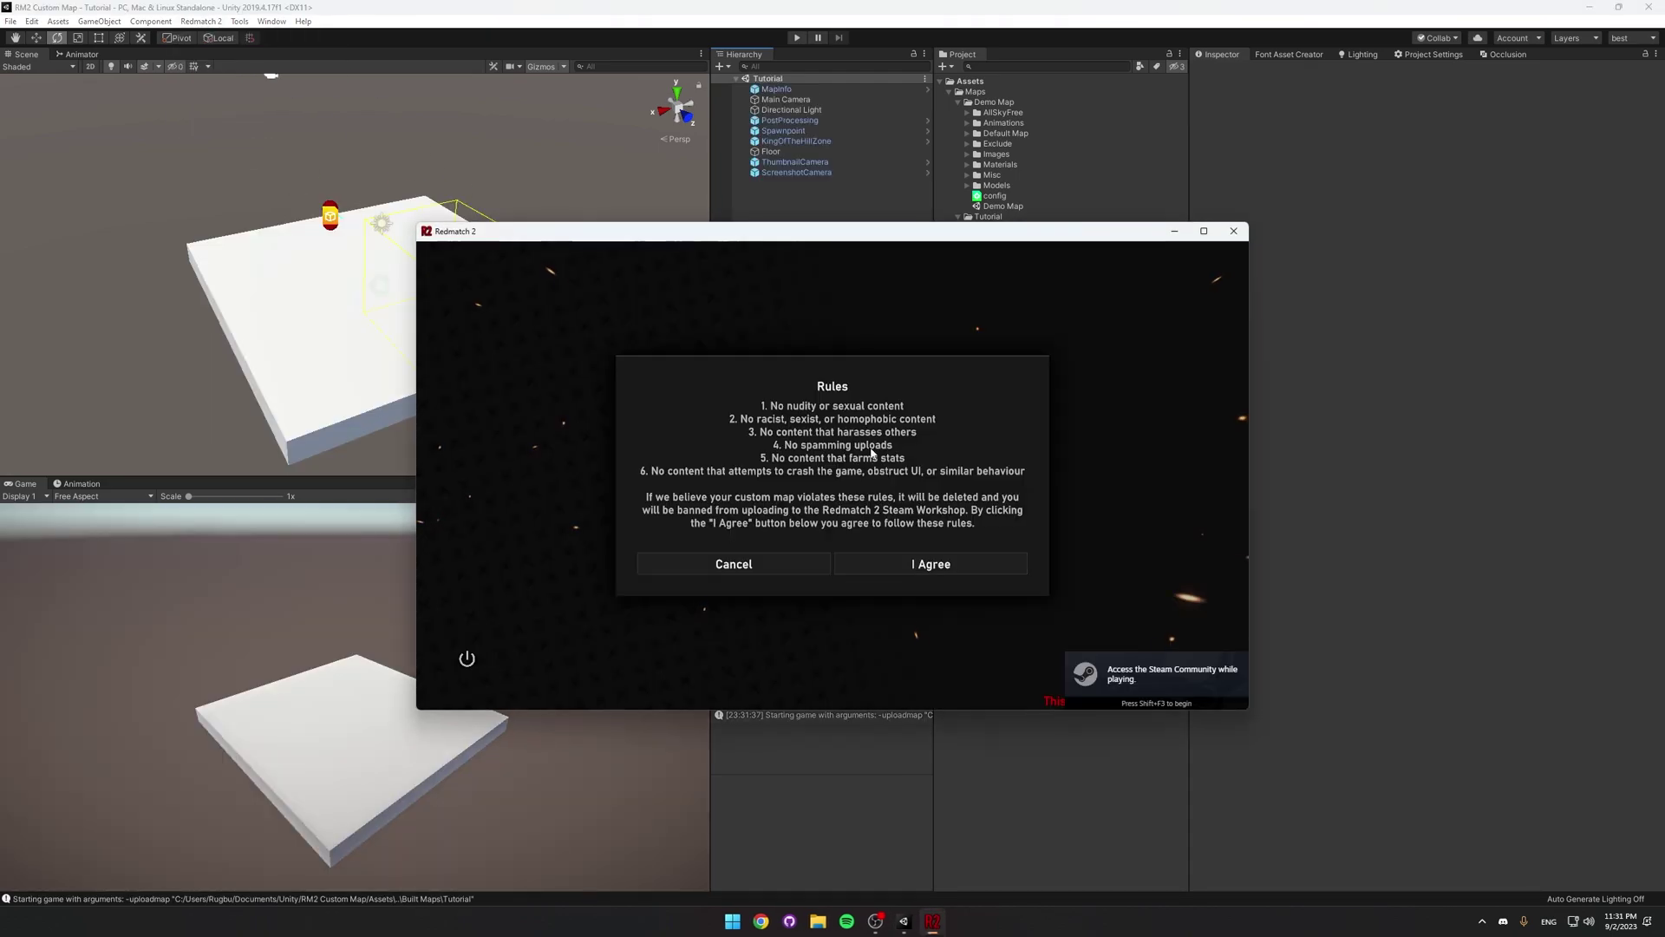
left_click(934, 570)
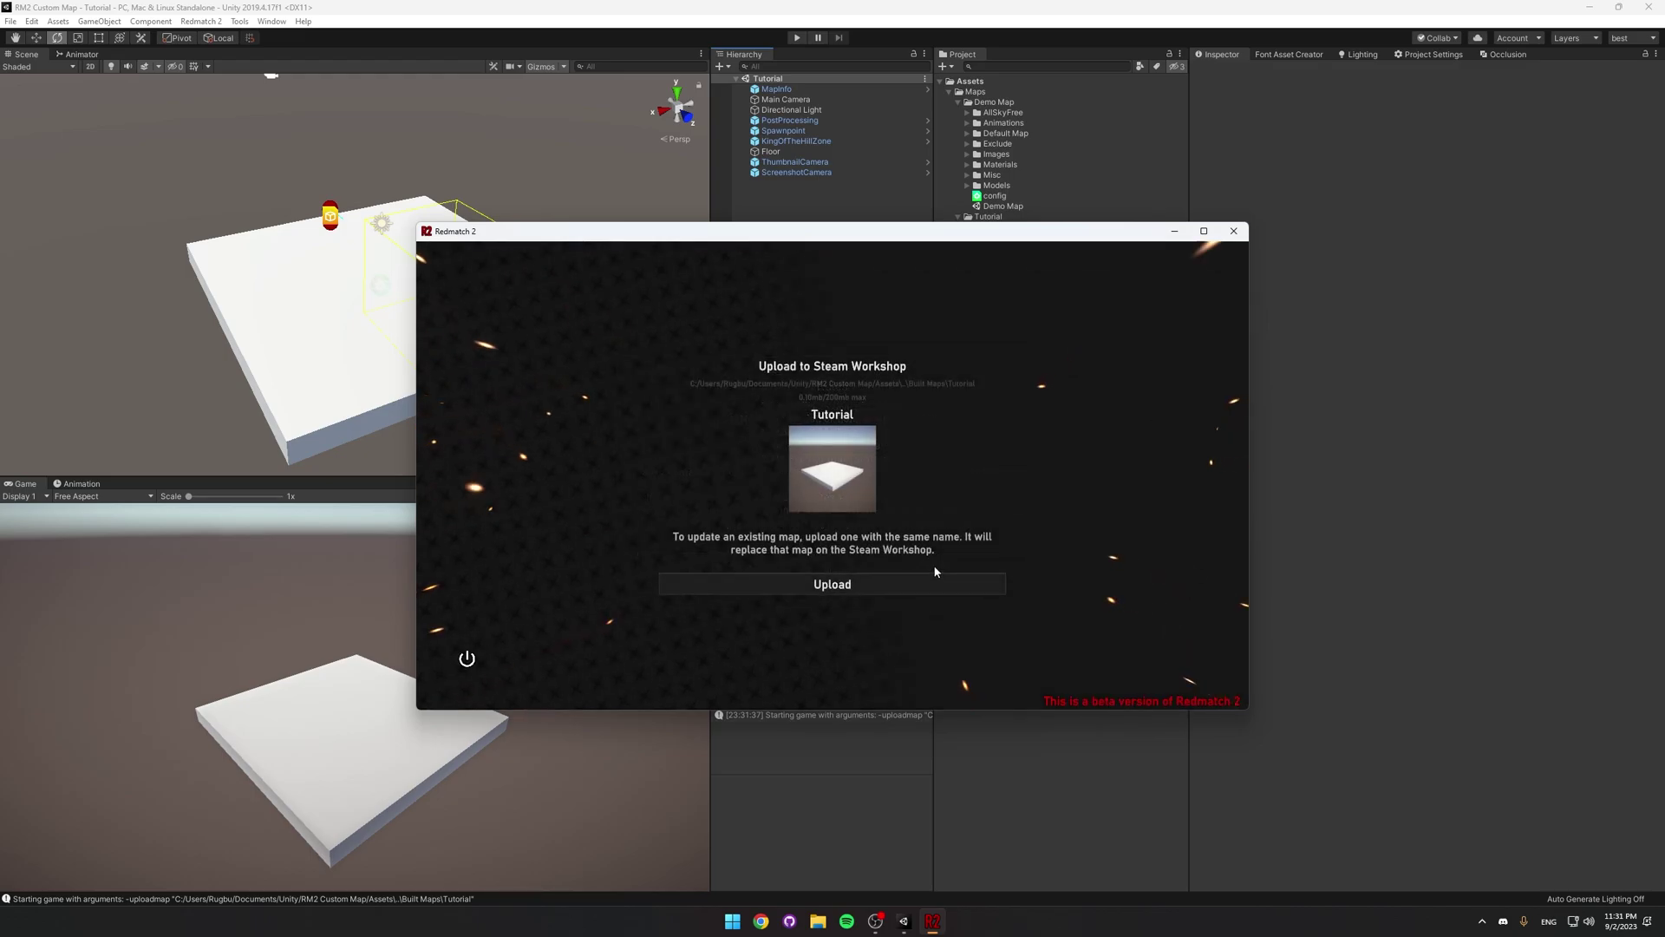
left_click(835, 586)
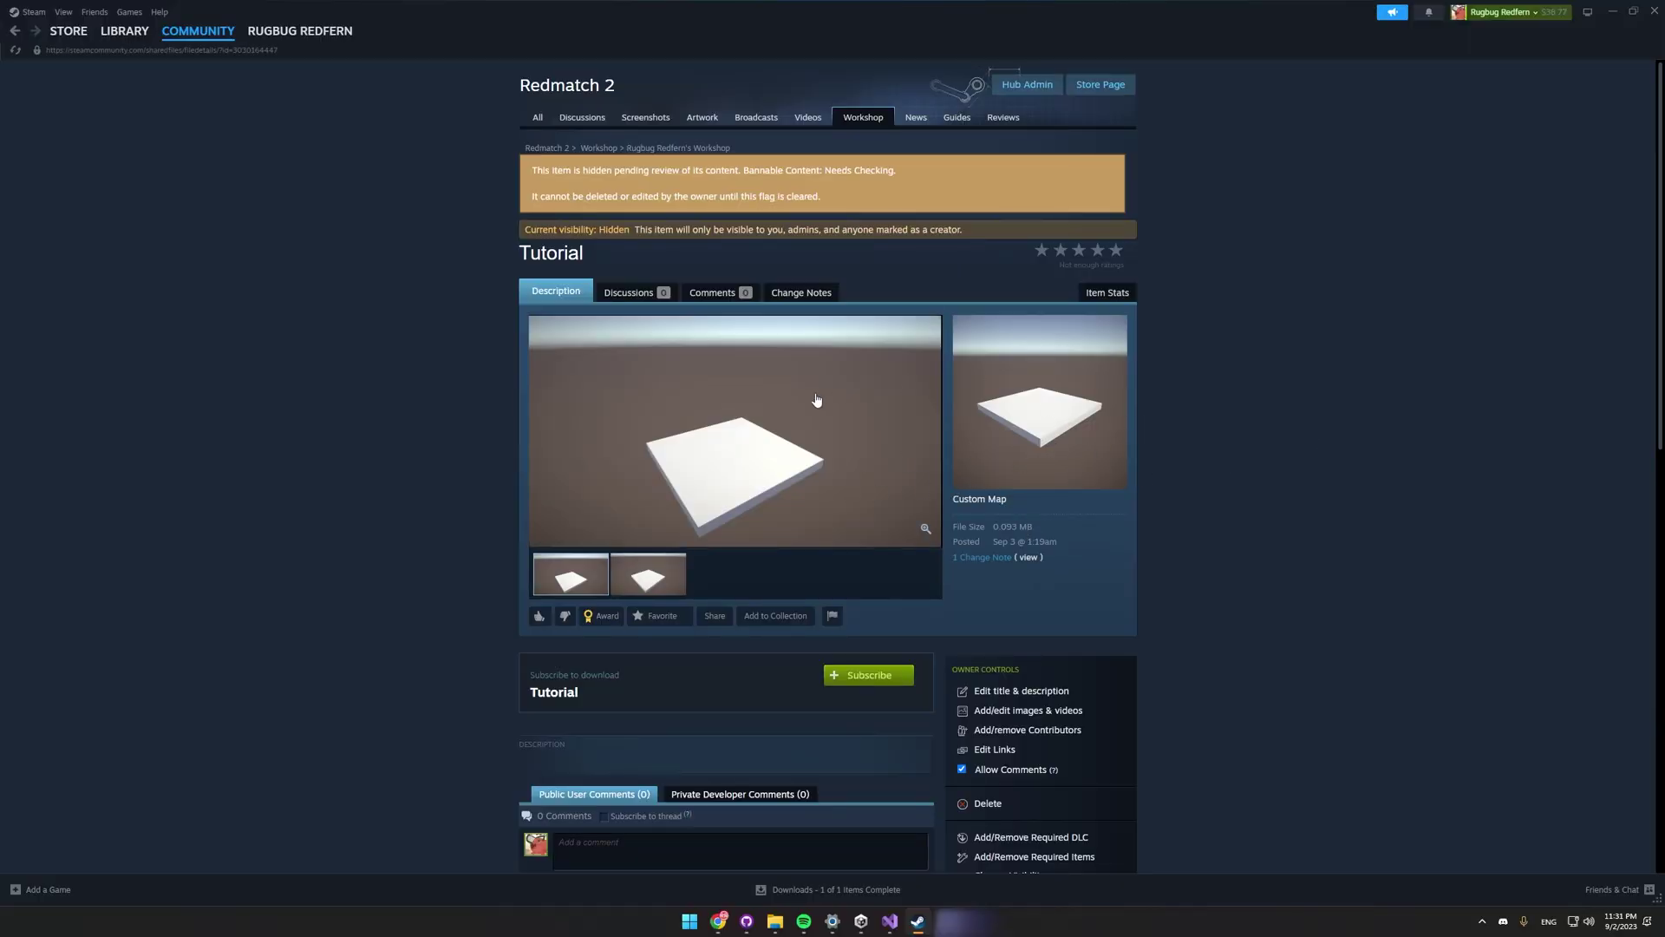
Review the Tutorial map's Workshop page, examining its screenshots, owner controls and Change Visibility setting.
scroll(1327, 408, "down", 3)
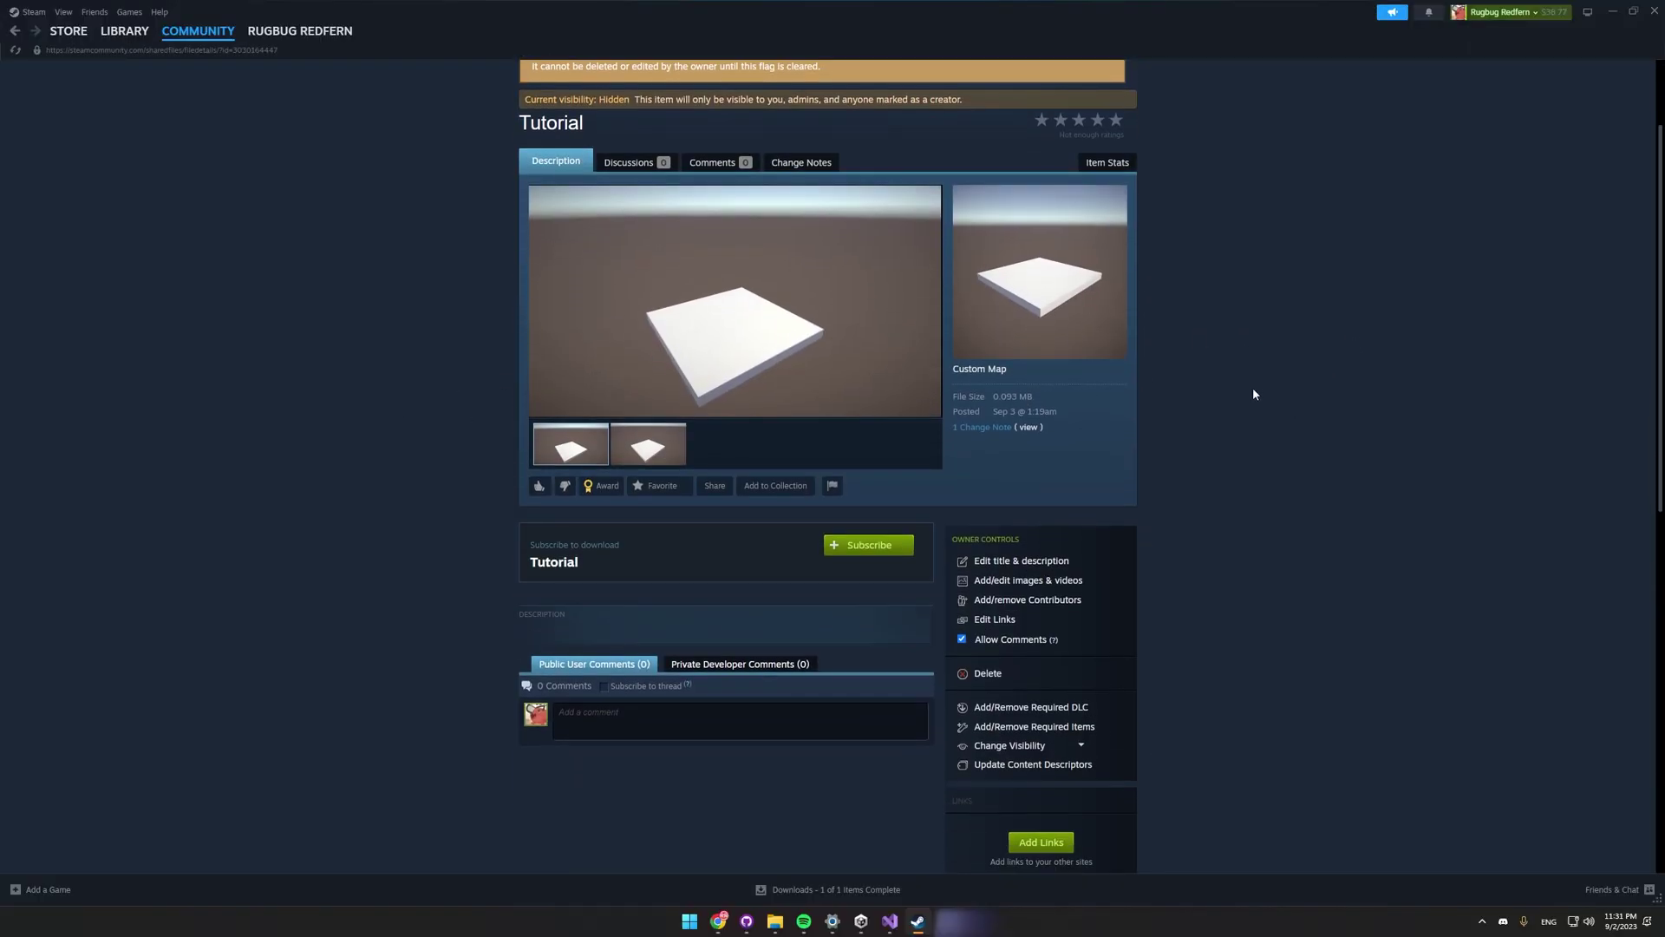
scroll(1261, 398, "down", 2)
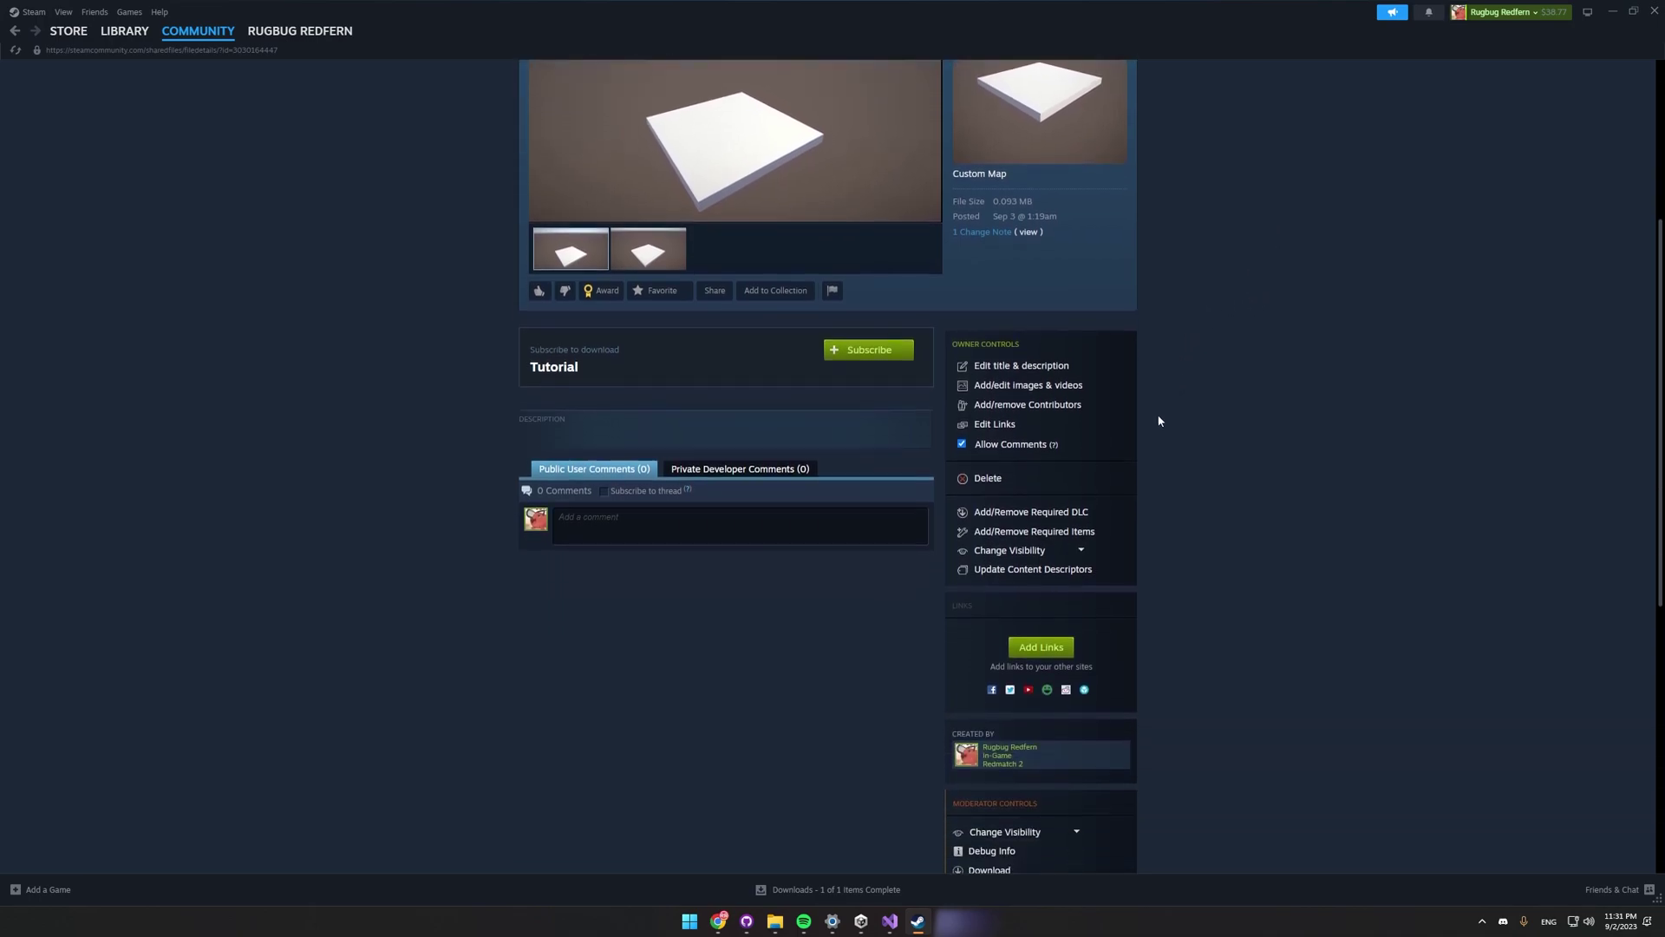
scroll(1310, 465, "up", 3)
scroll(1249, 455, "down", 3)
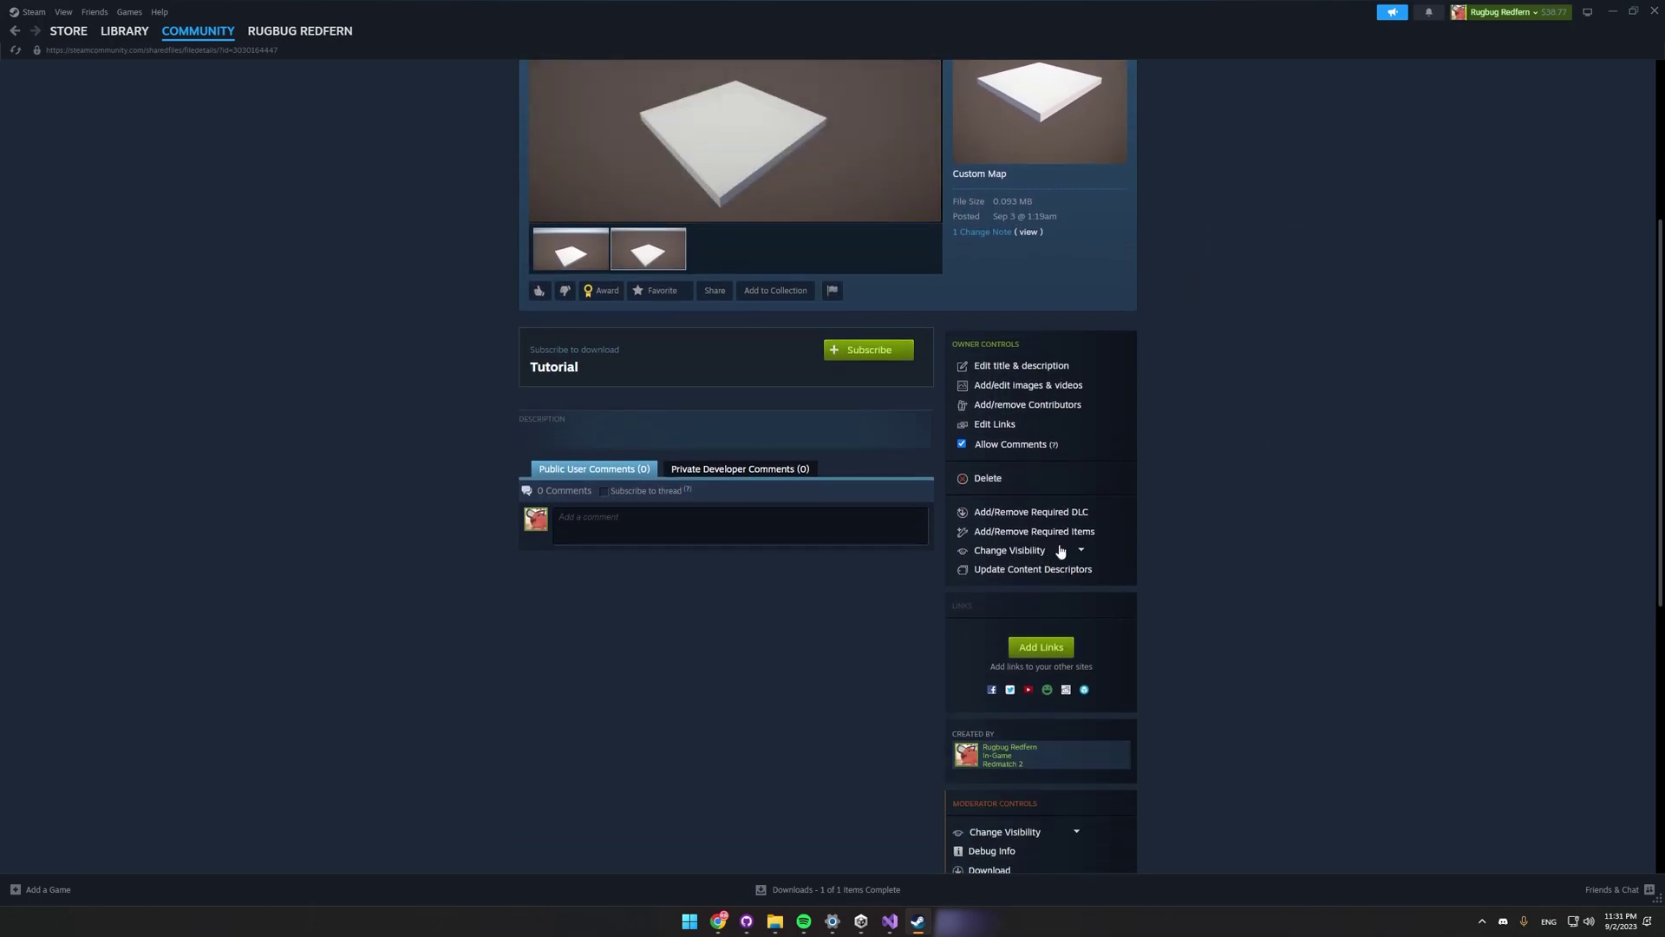
left_click(1010, 549)
left_click(1004, 568)
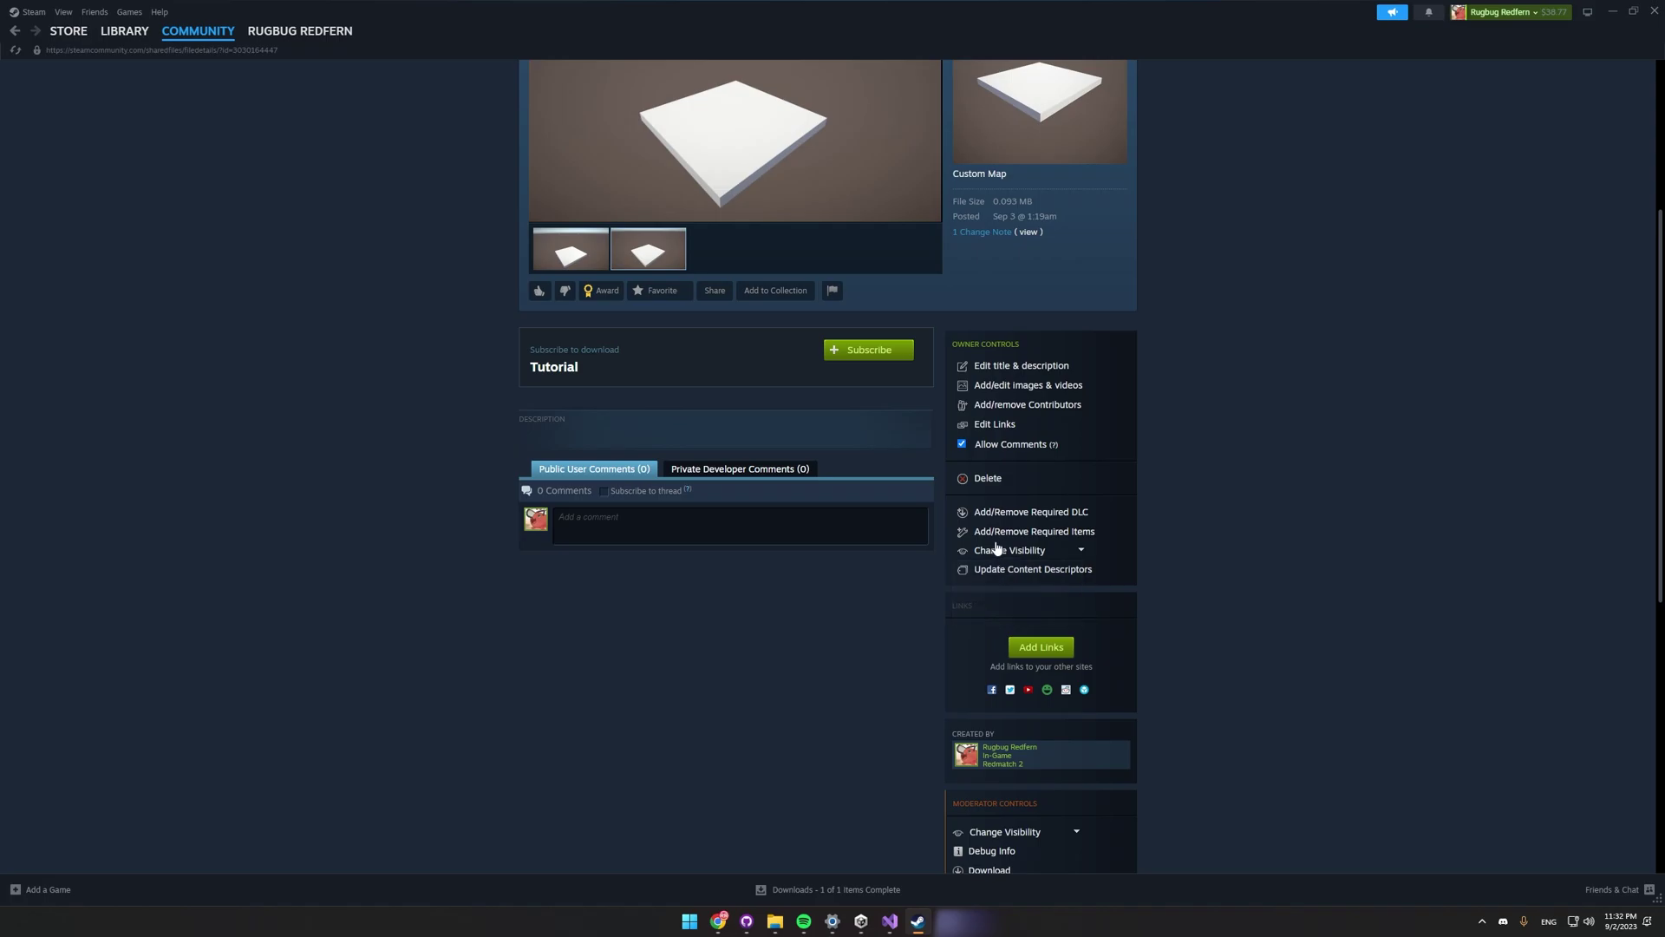
scroll(886, 486, "up", 4)
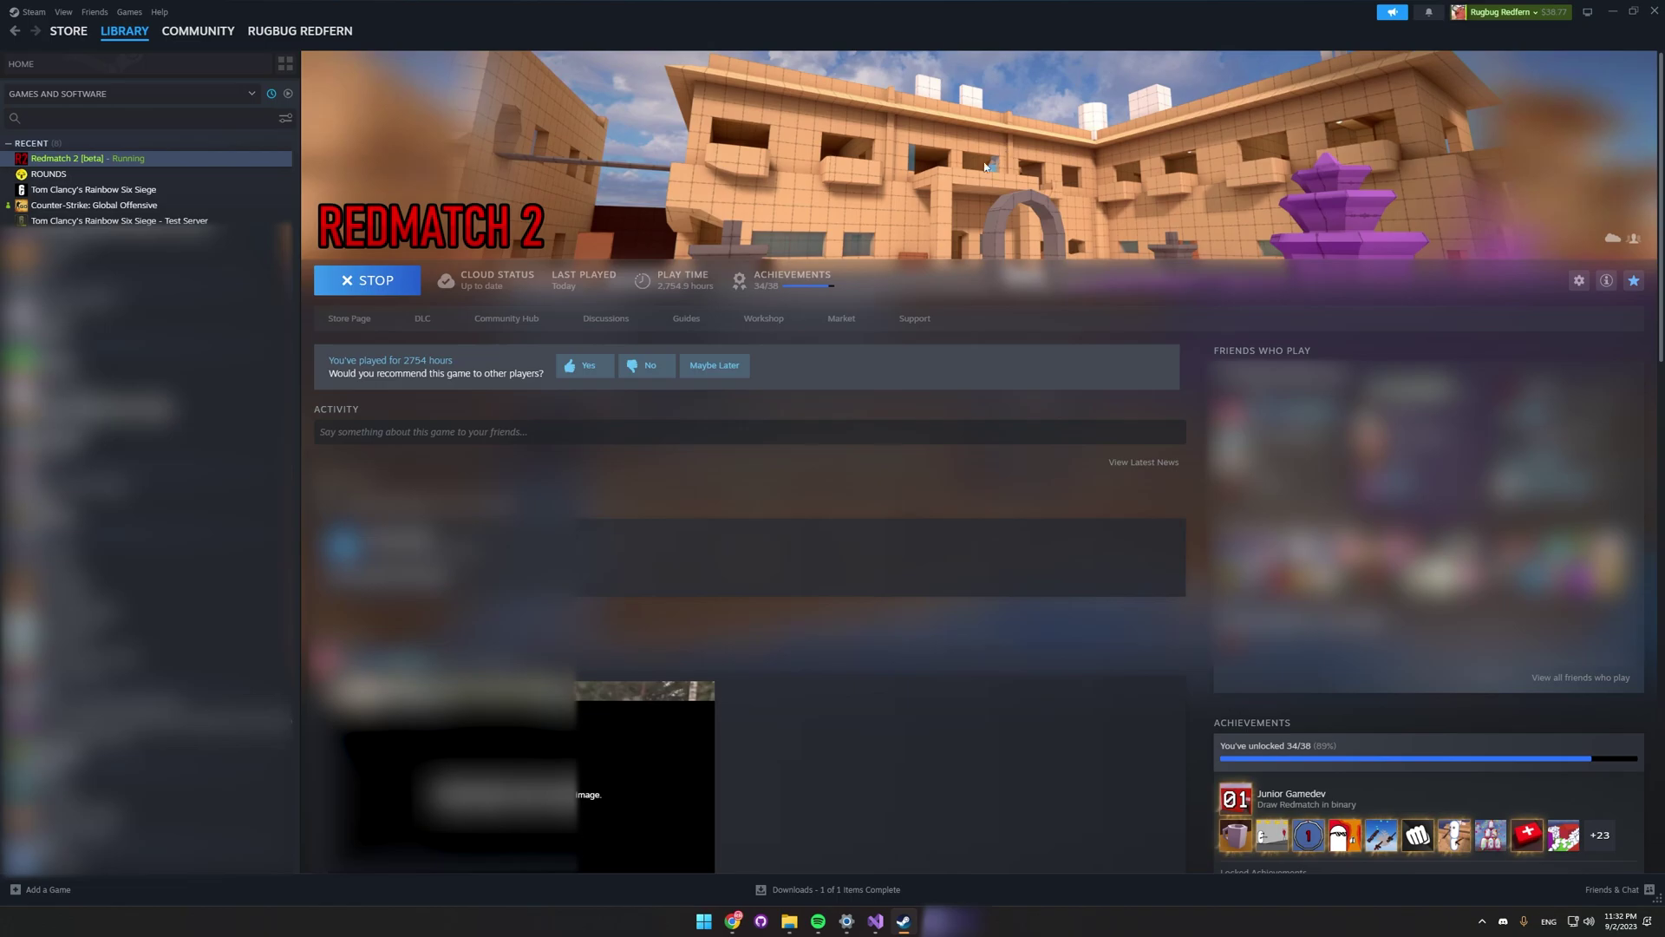
Force-close Steam from Command Prompt with taskkill /f /im steam.exe, and close the prompt.
key("super")
type("cd")
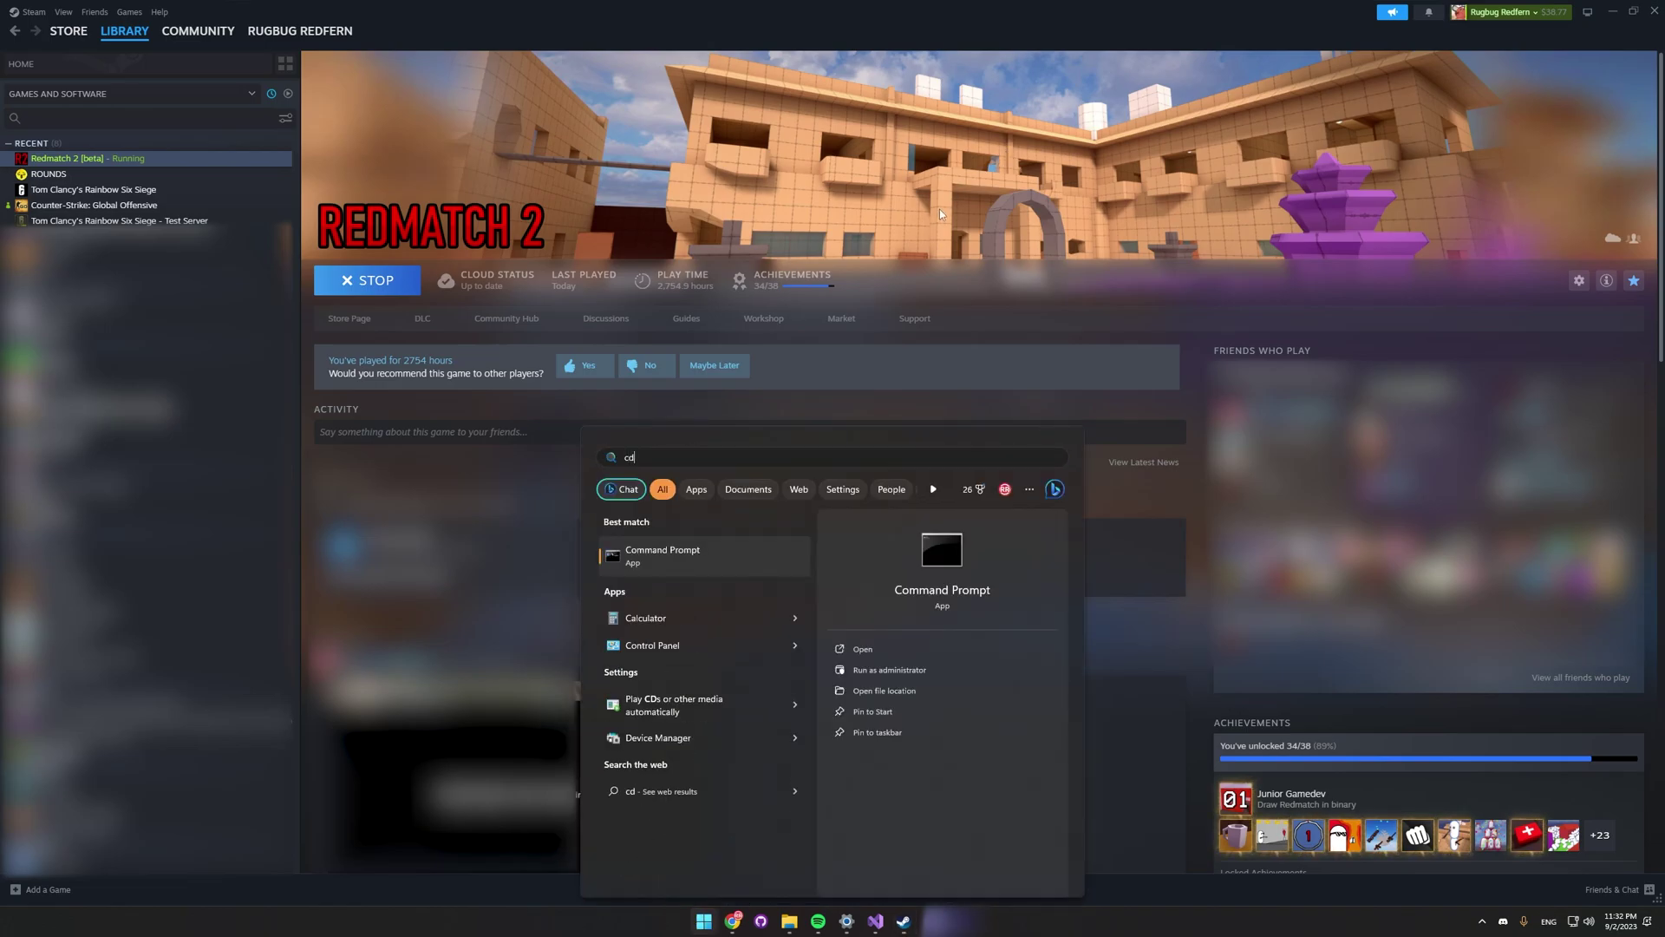
key("Return")
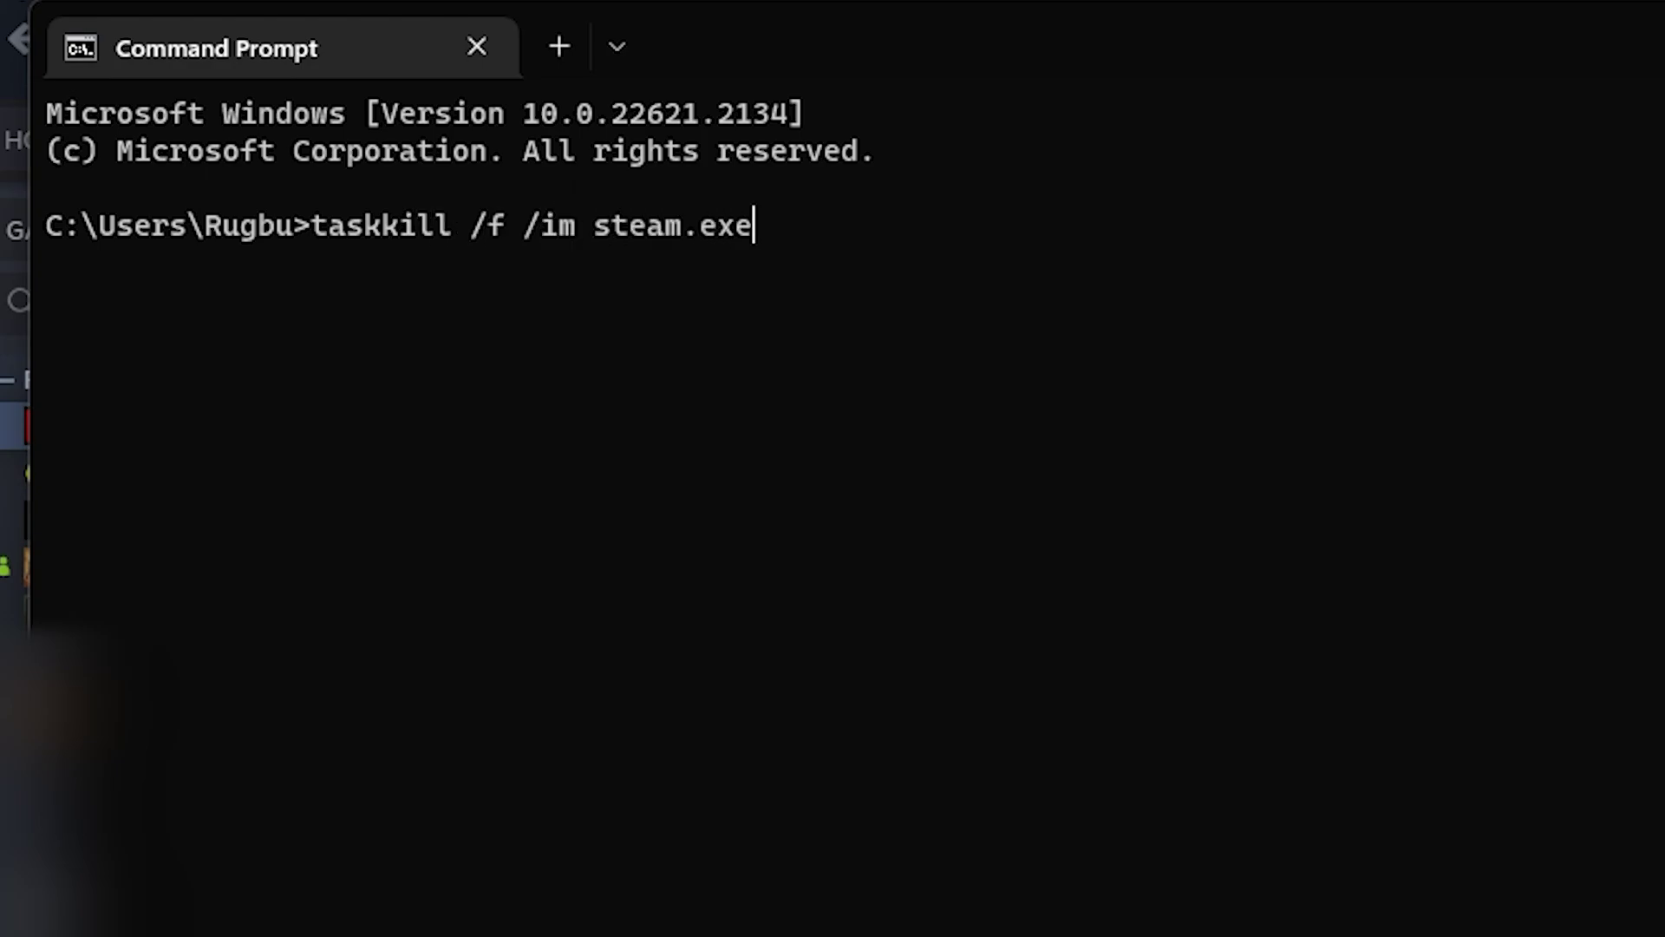
key("Return")
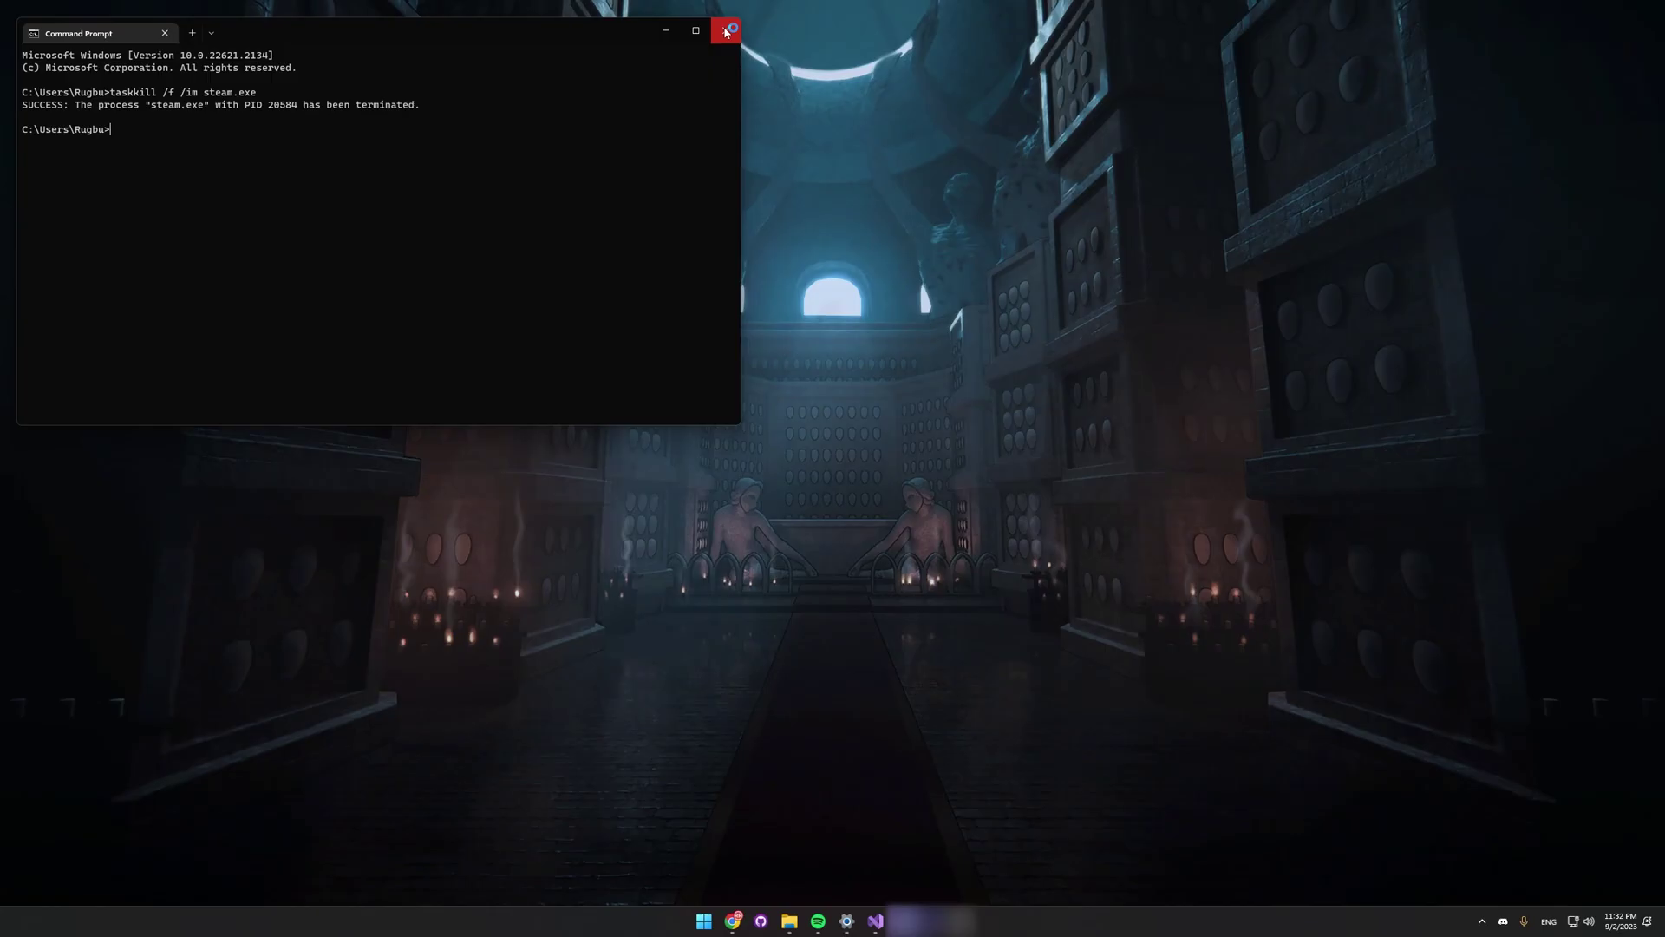
left_click(729, 30)
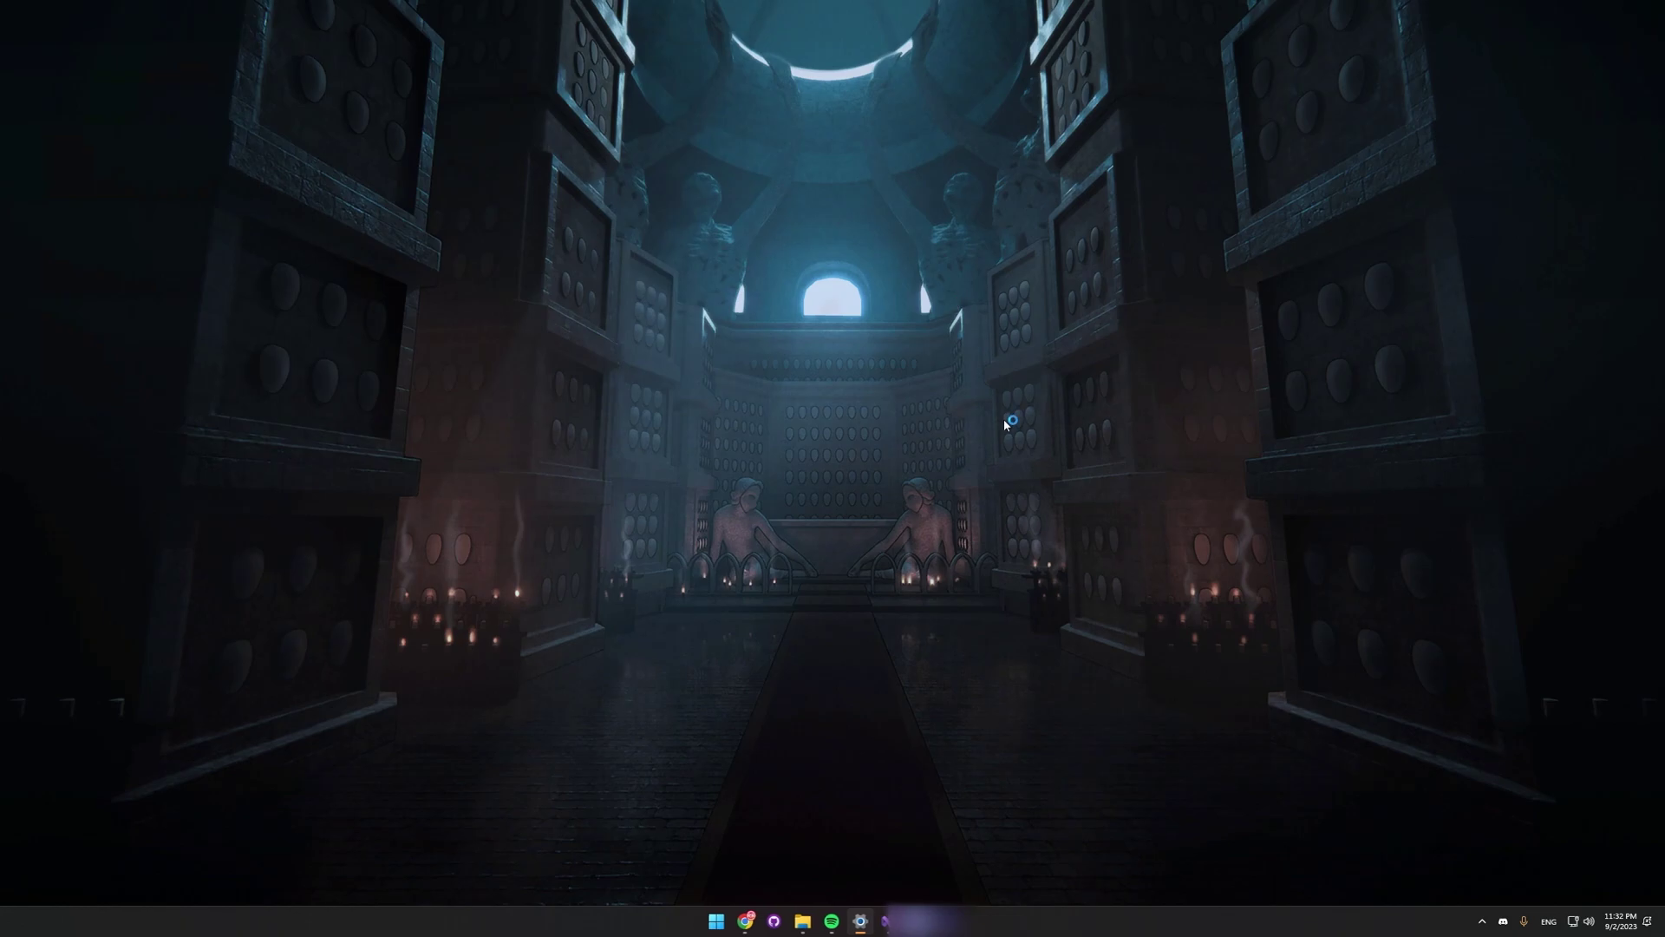
Relaunch Steam, start Redmatch 2 and open its Create Match form.
key("super")
type("steam")
key("Return")
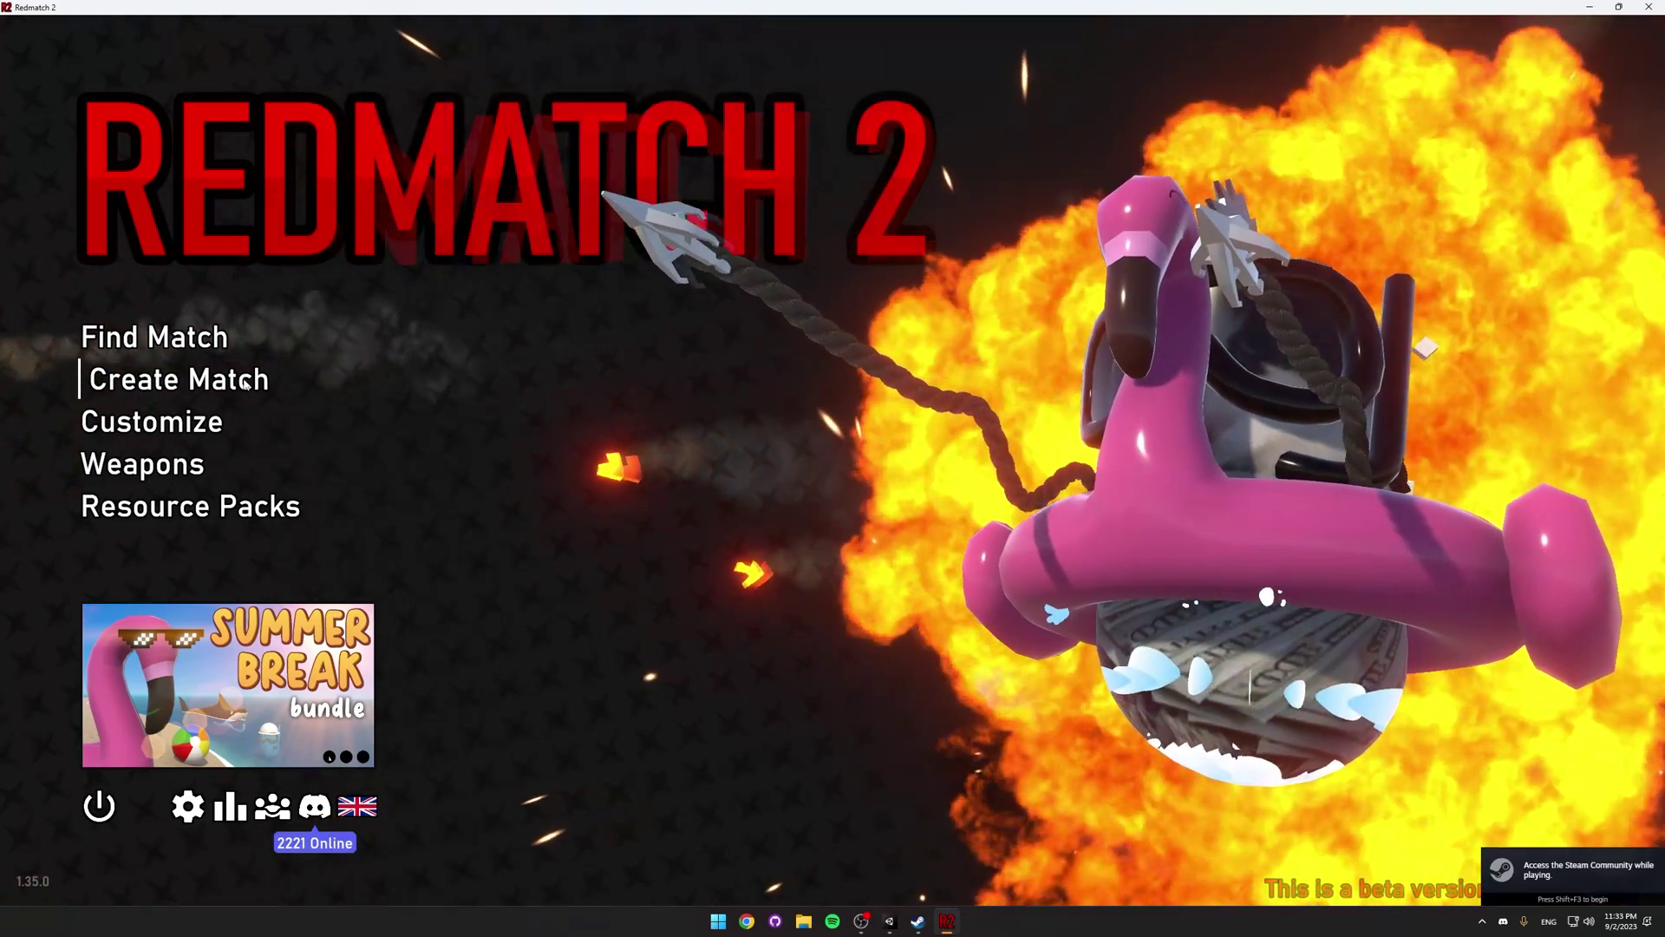
left_click(130, 376)
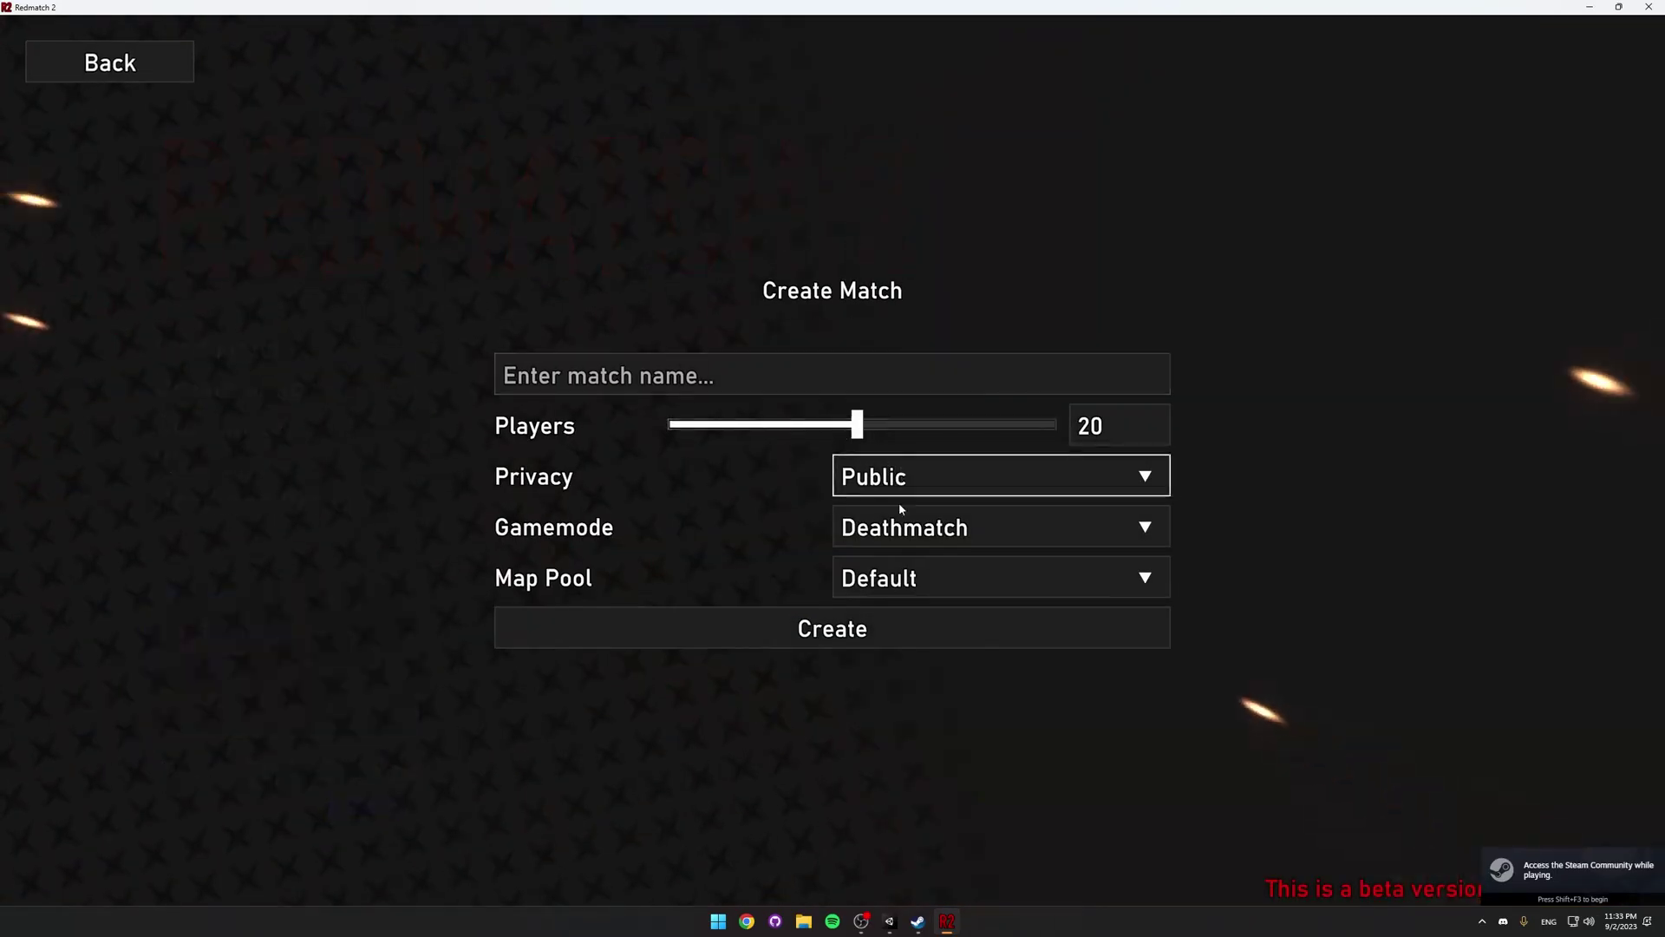
Create the public Deathmatch match for 20 players and open the Workshop's custom maps from its map pool editor.
left_click(776, 626)
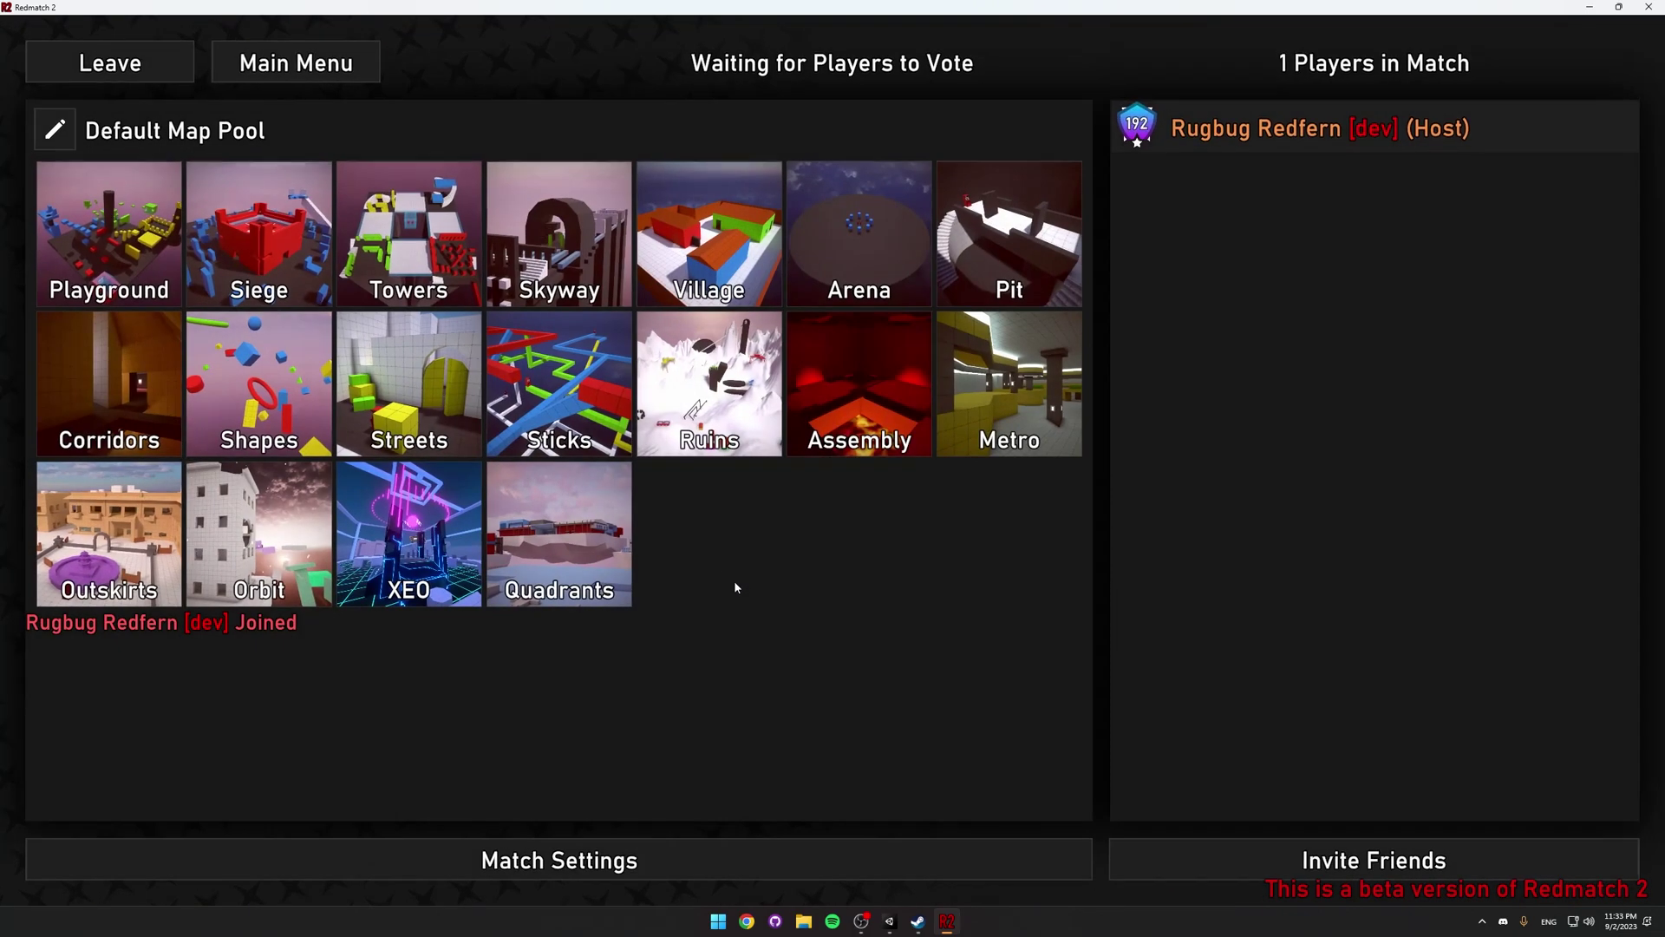
left_click(54, 130)
scroll(468, 215, "down", 2)
scroll(469, 215, "down", 2)
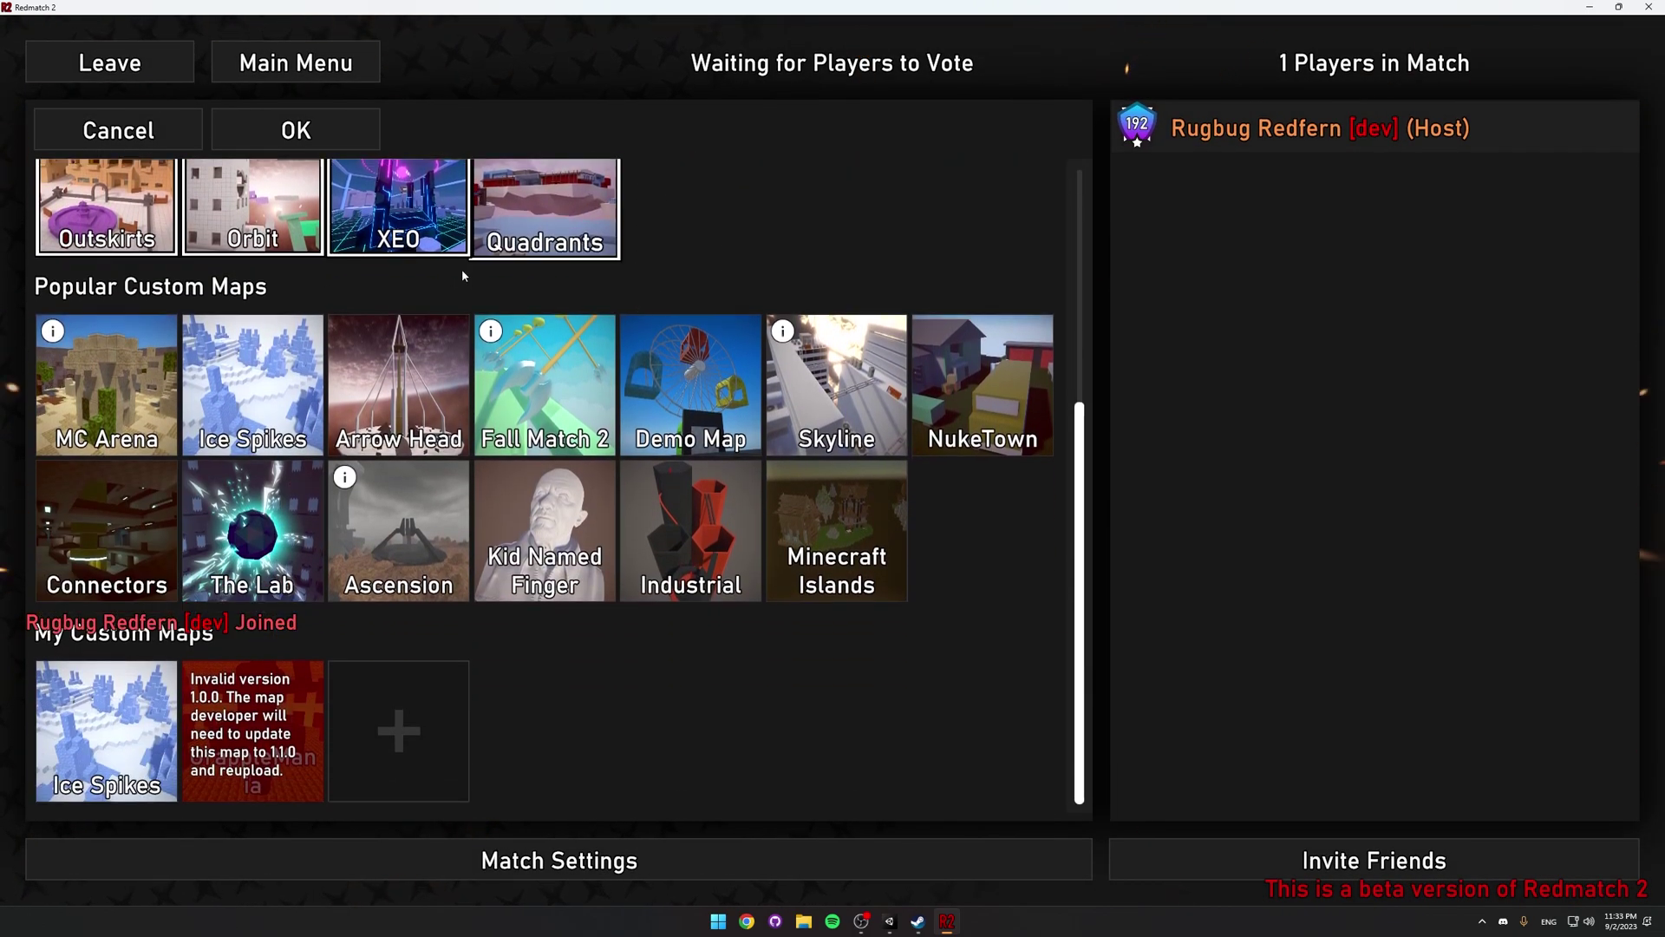
left_click(399, 735)
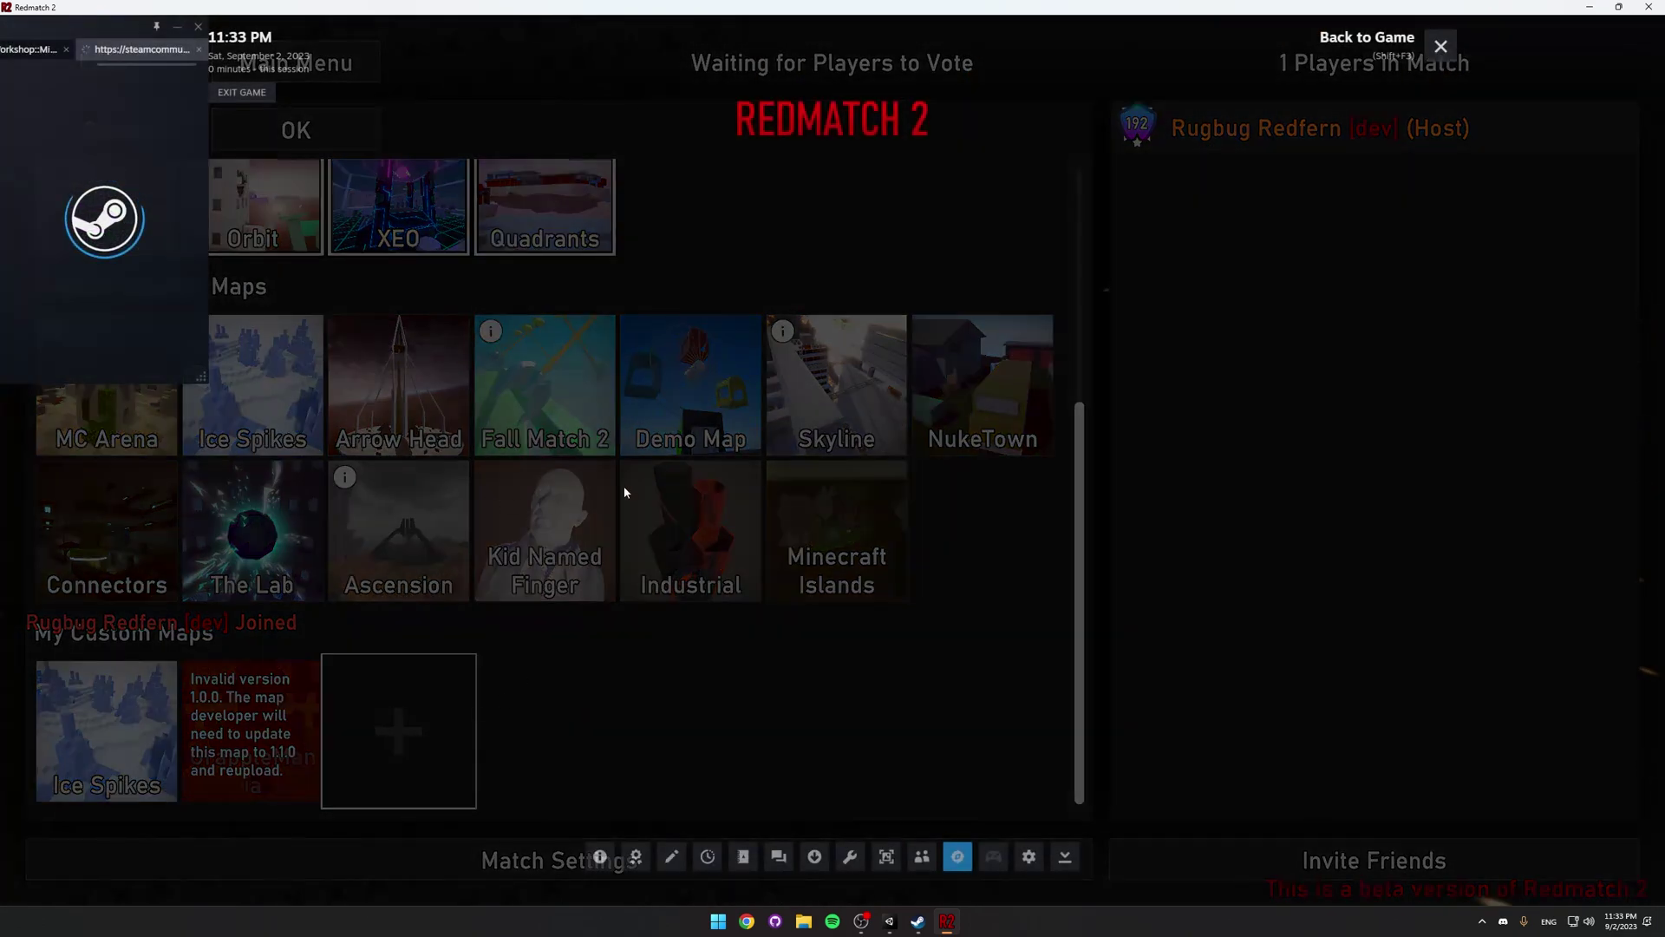
Enlarge the Workshop browser window, subscribe to the Tutorial map and return to the match lobby.
left_click_drag(200, 379, 1345, 773)
scroll(686, 437, "down", 5)
scroll(686, 438, "down", 10)
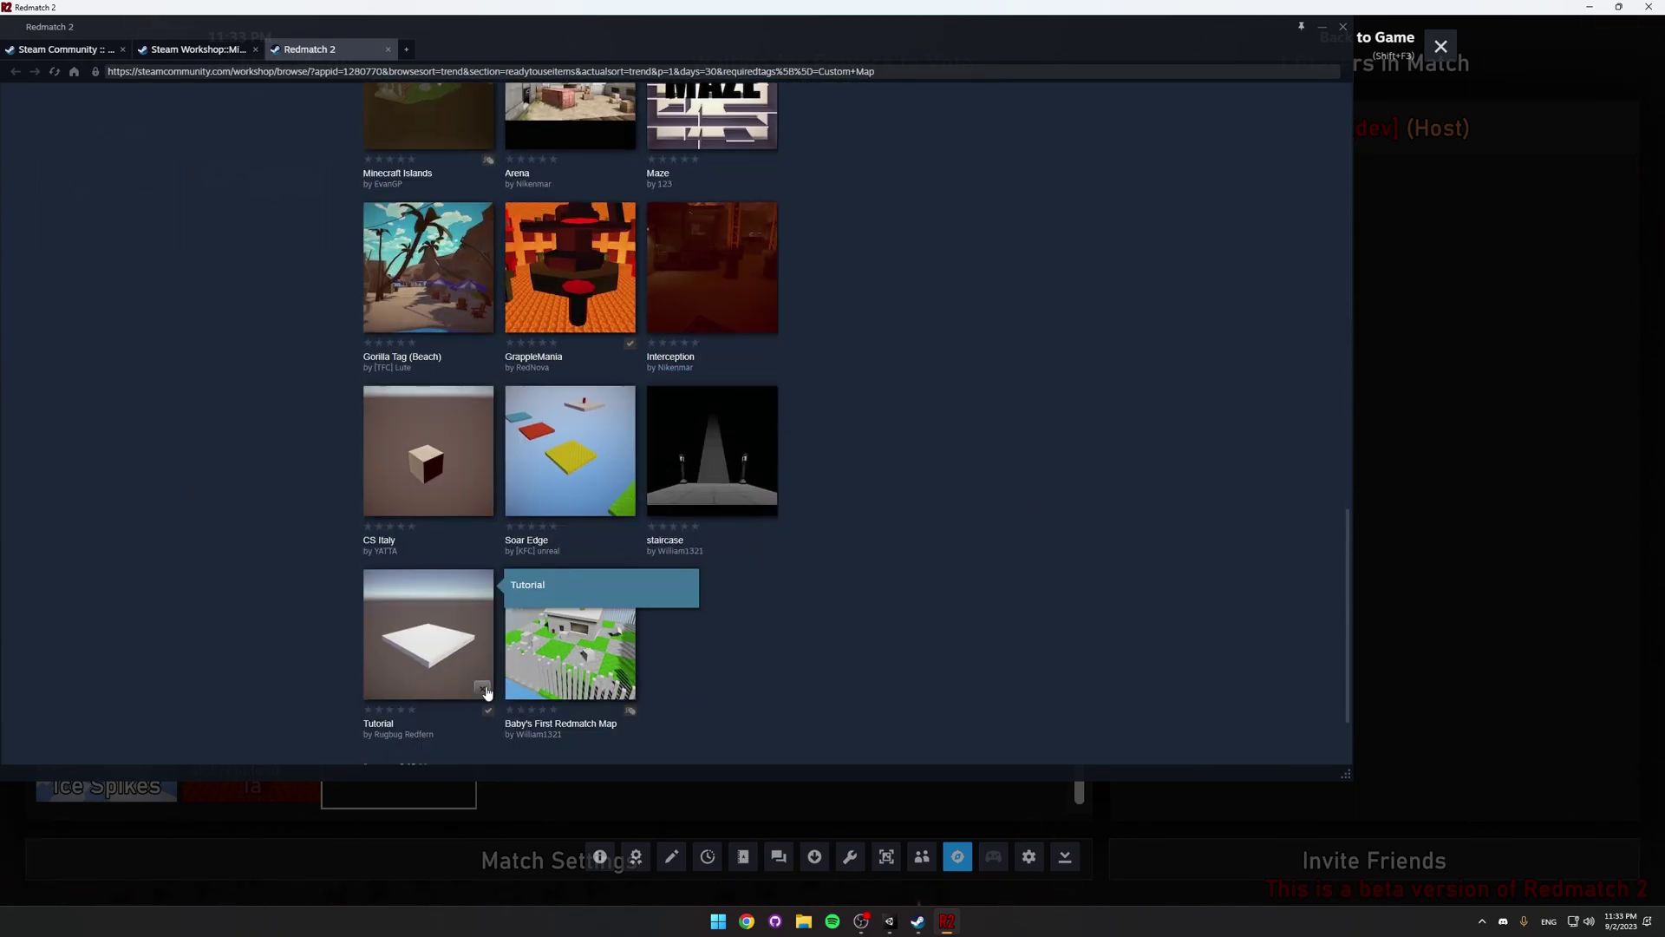
left_click(1441, 46)
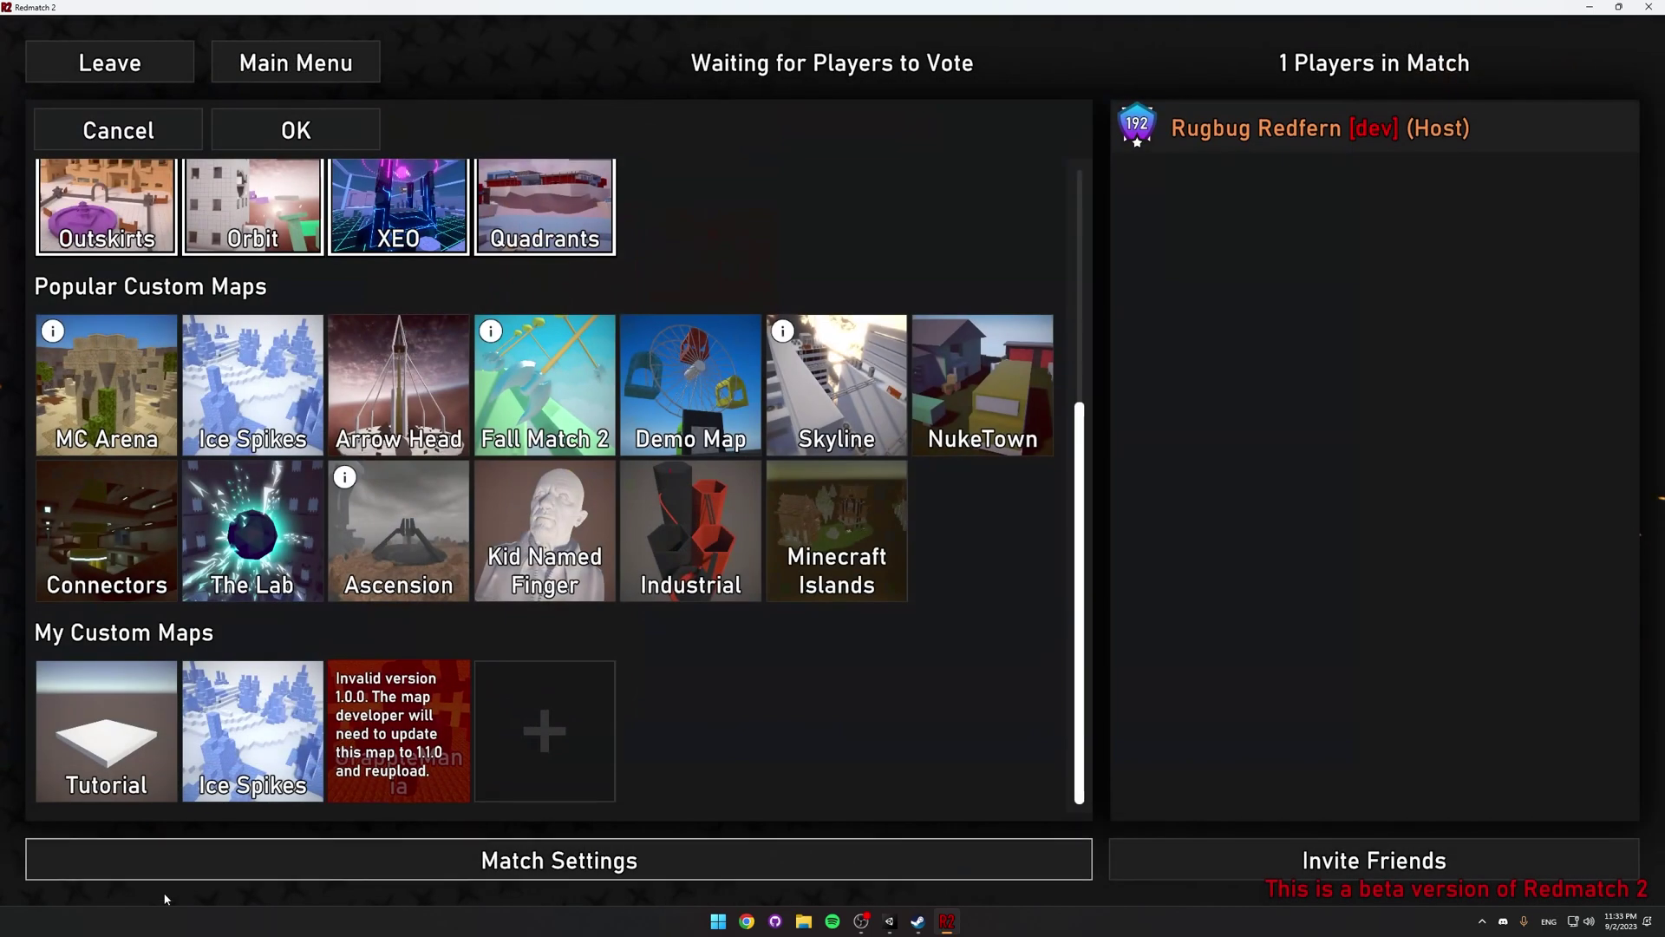
Add the Tutorial map from My Custom Maps to the match's map pool and confirm the selection.
left_click(127, 722)
scroll(225, 434, "up", 4)
left_click(322, 144)
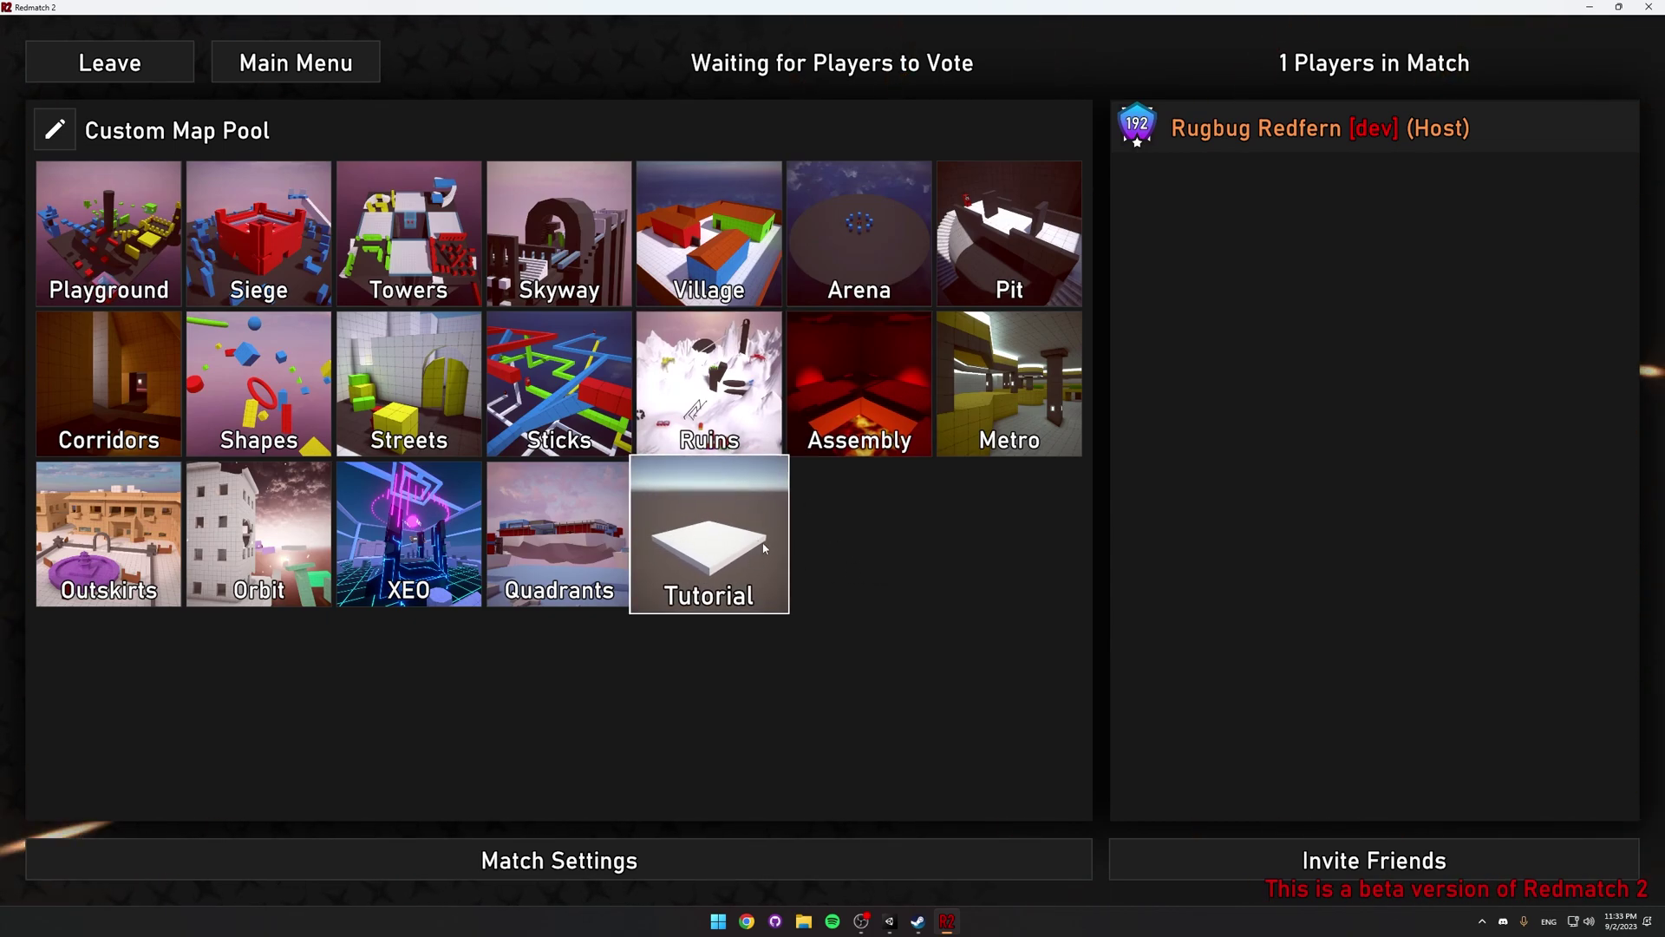
Examine the Popular Custom Maps offered in the map pool editor, leaving it without changing the selection.
left_click(50, 135)
scroll(433, 520, "down", 3)
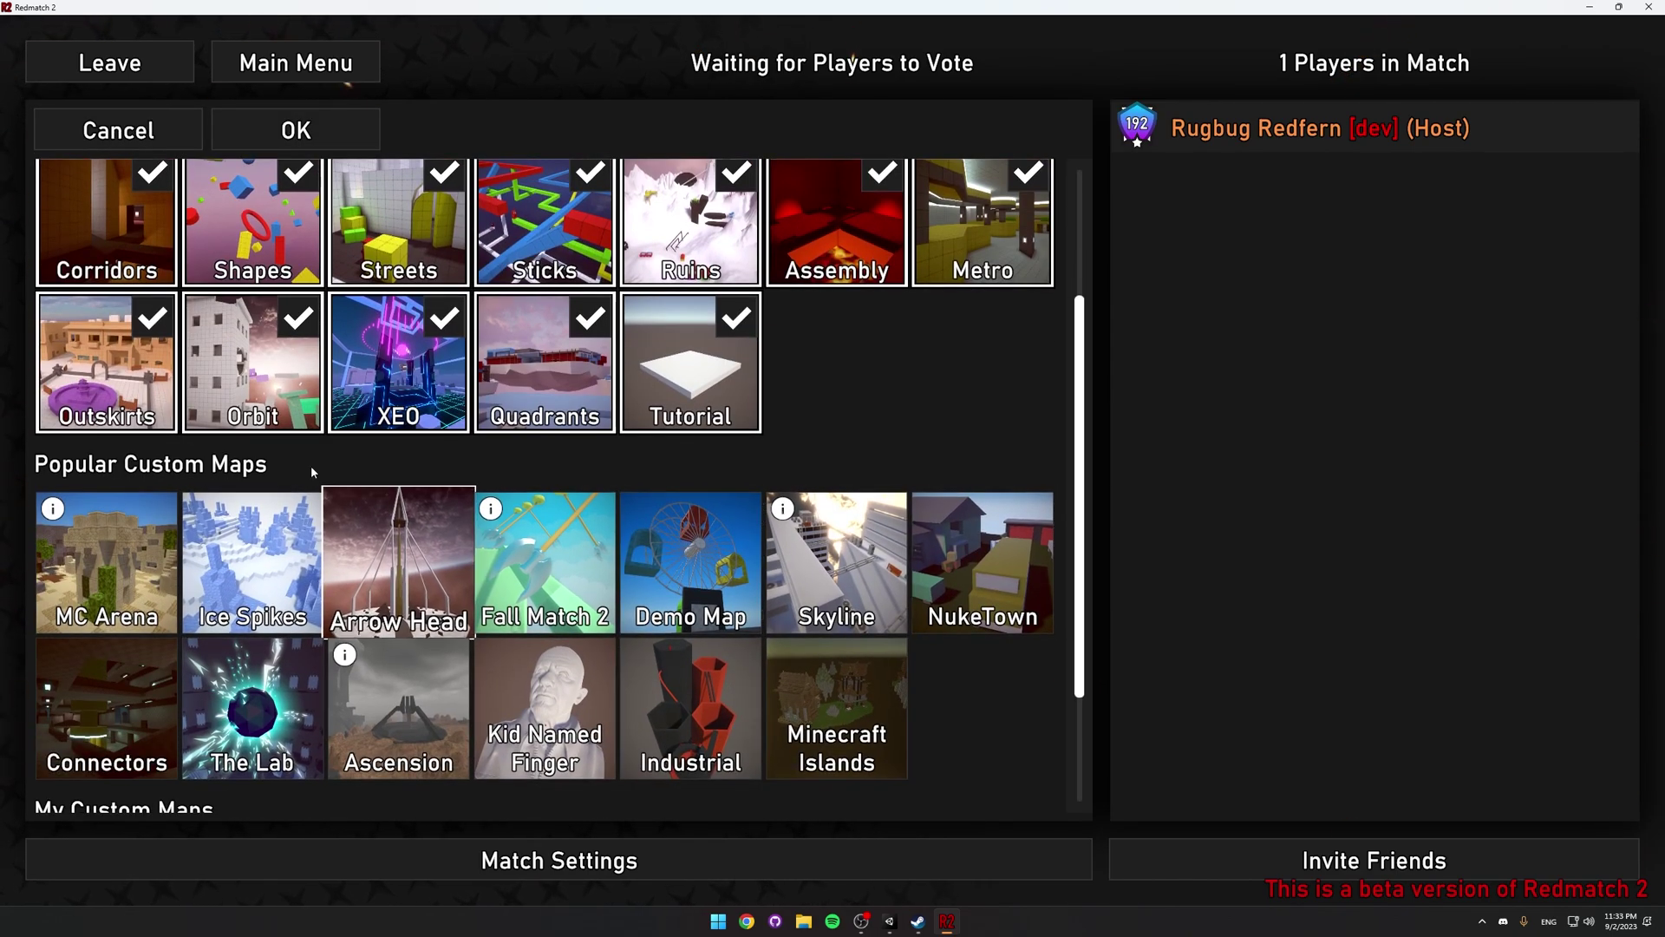
scroll(867, 573, "down", 1)
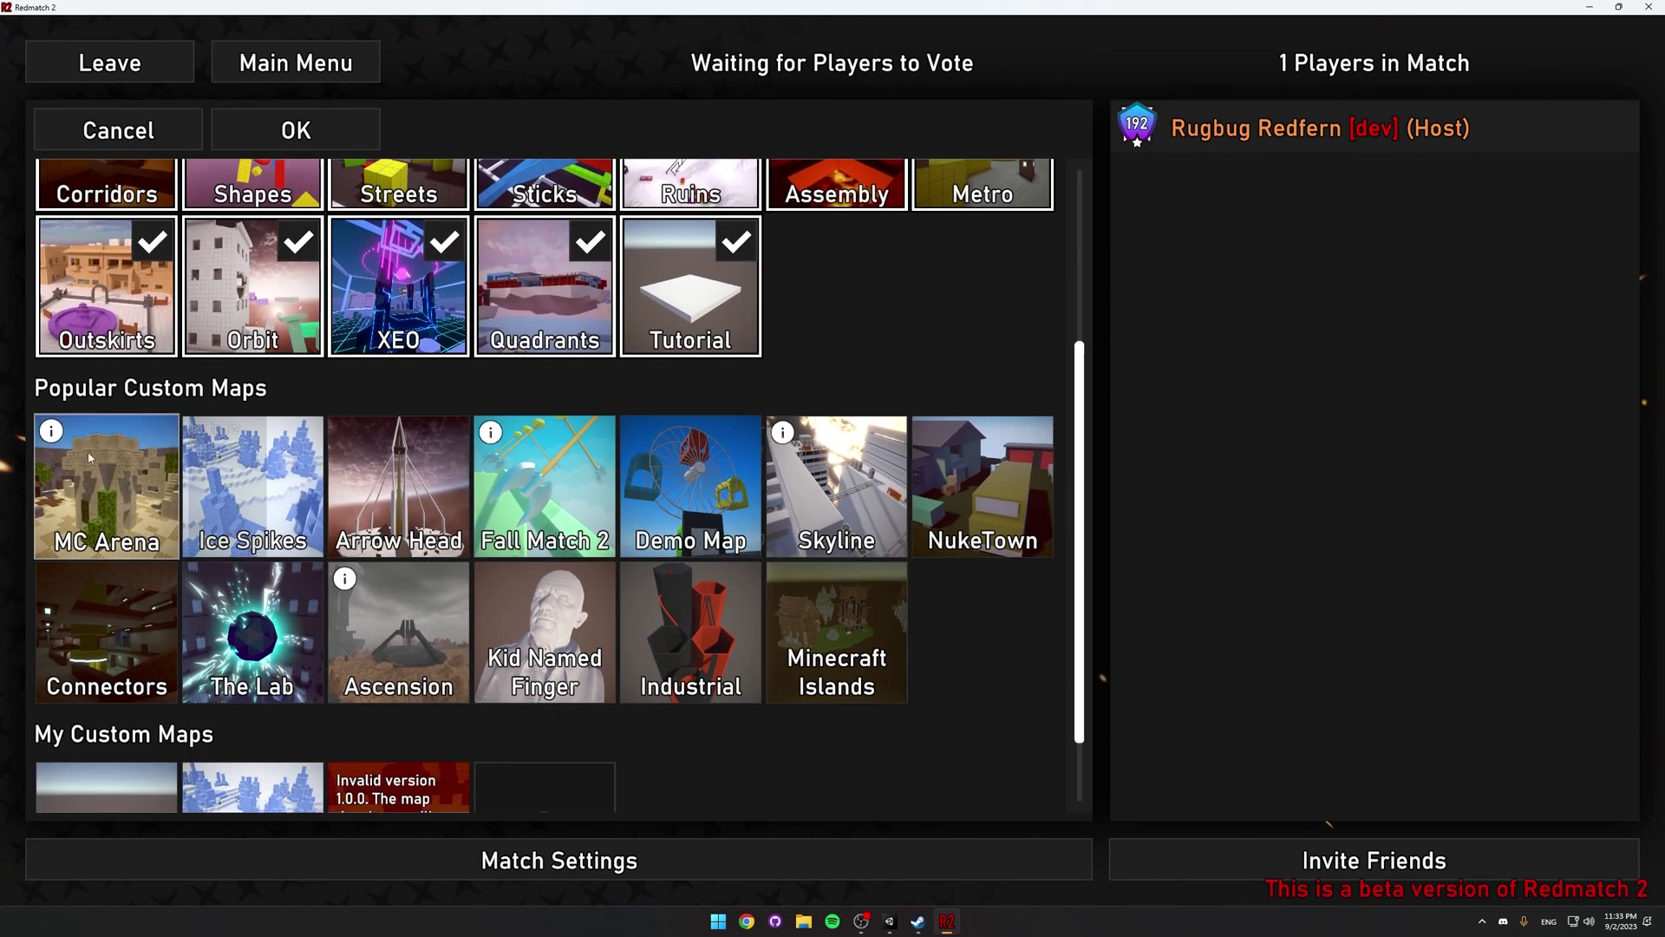
left_click(118, 130)
Vote for the Tutorial map and test it in play by firing the shotgun across its floor.
left_click(733, 546)
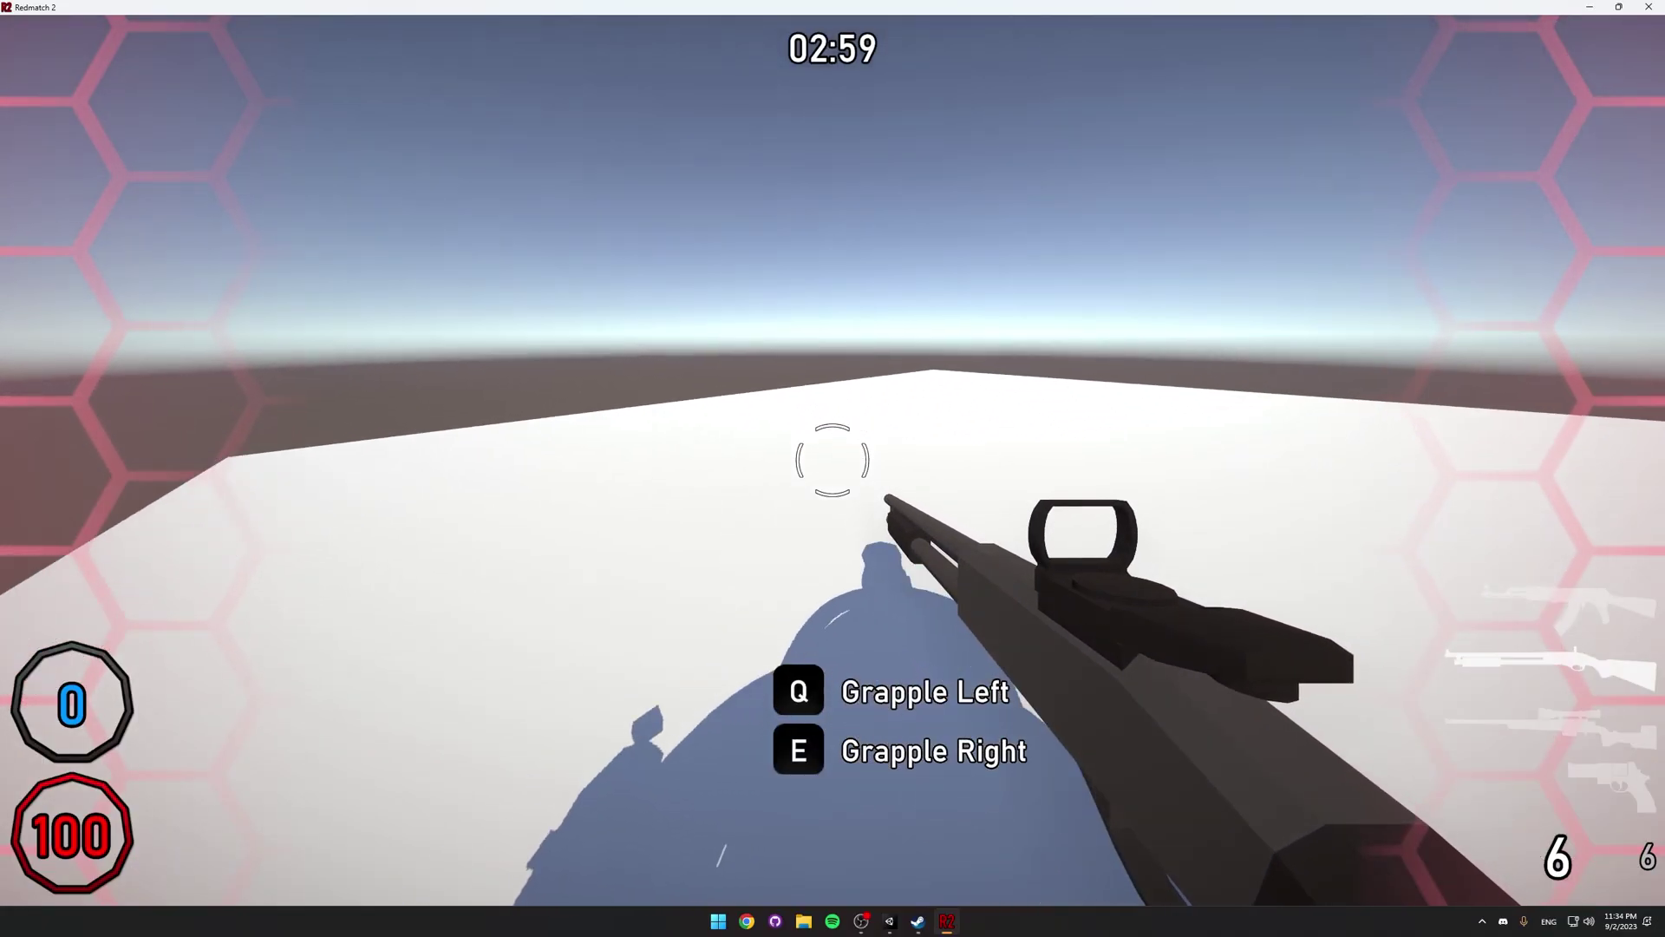
left_click(832, 460)
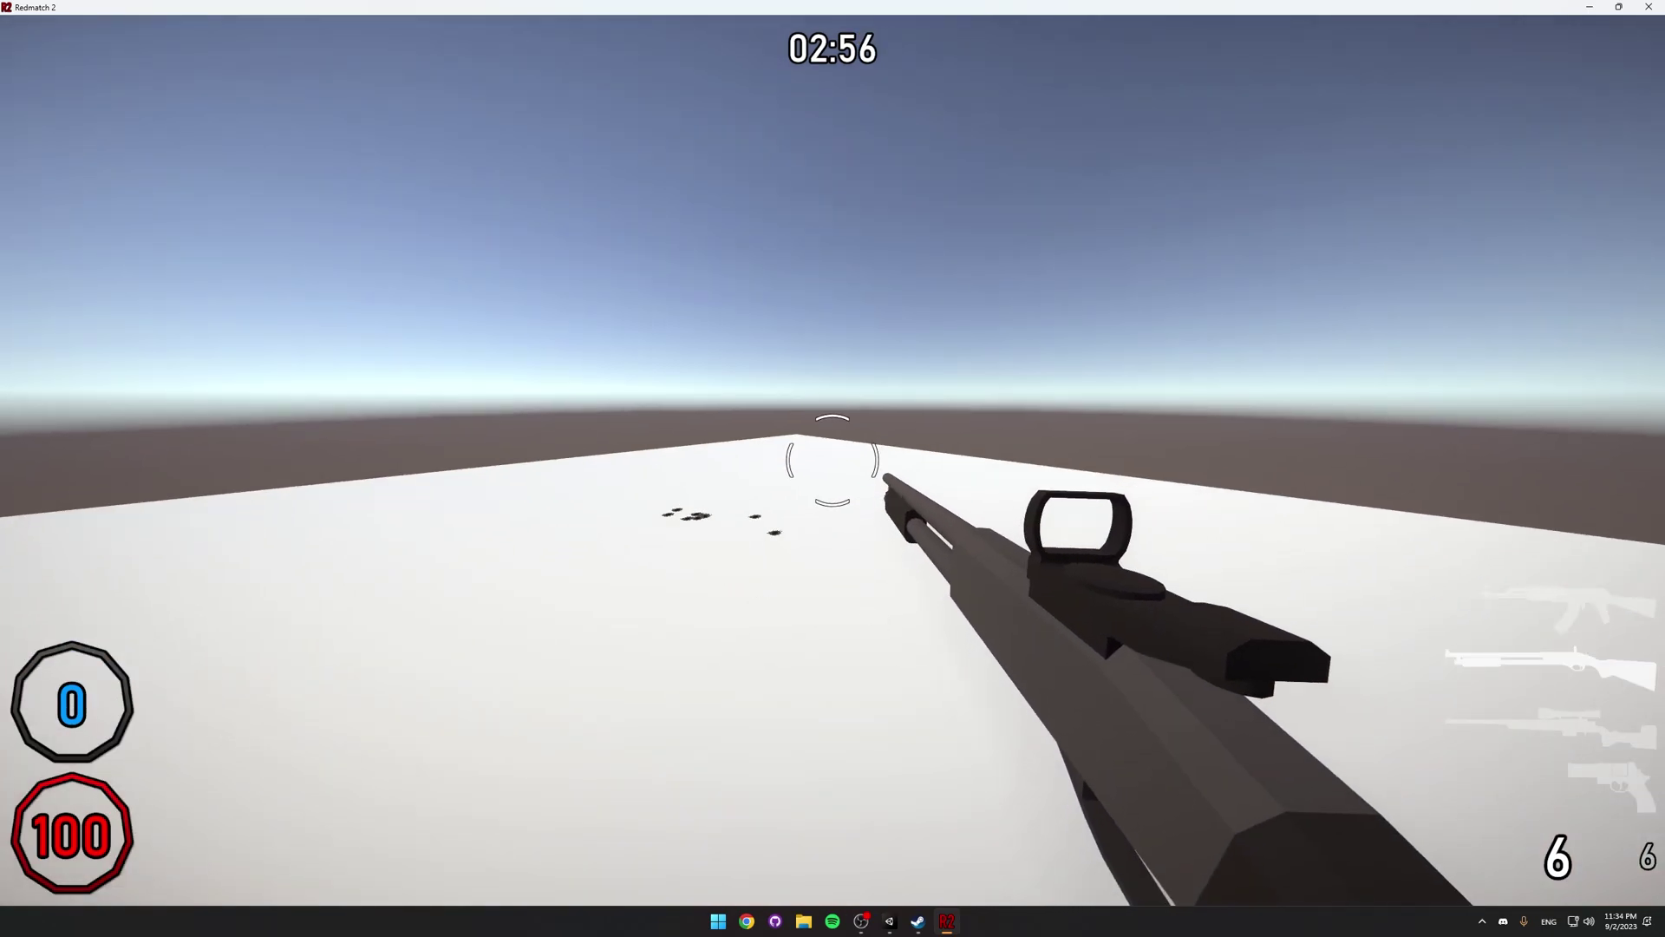
left_click(833, 460)
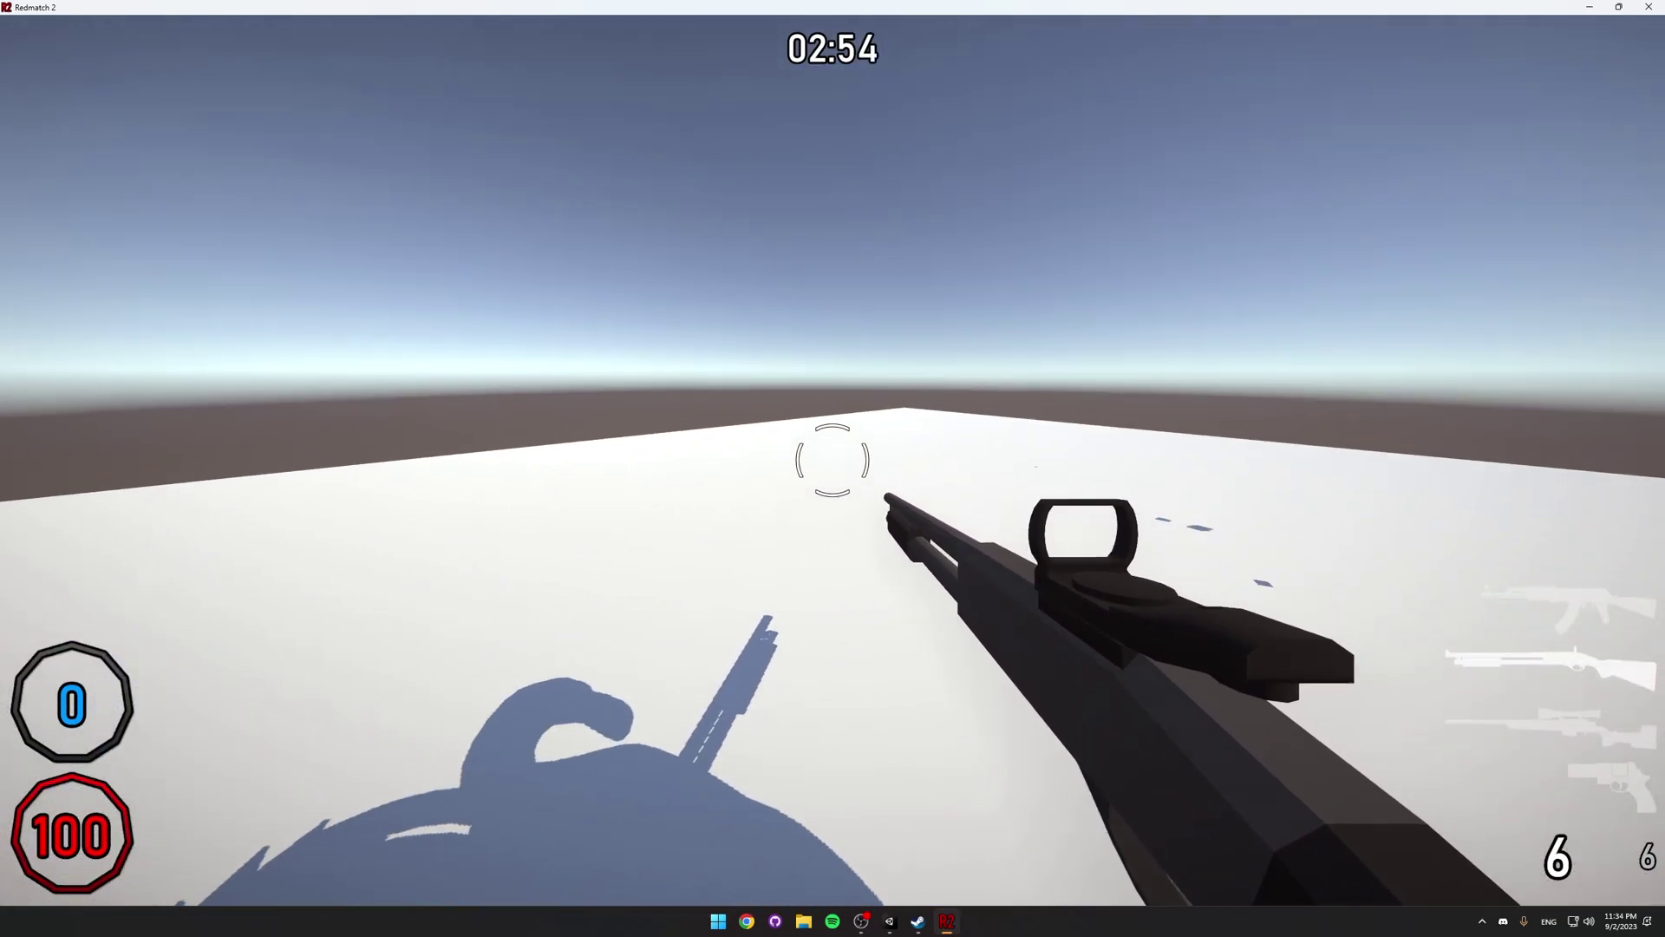
Leave the Tutorial match and close the game to return to the Unity project.
key("Escape")
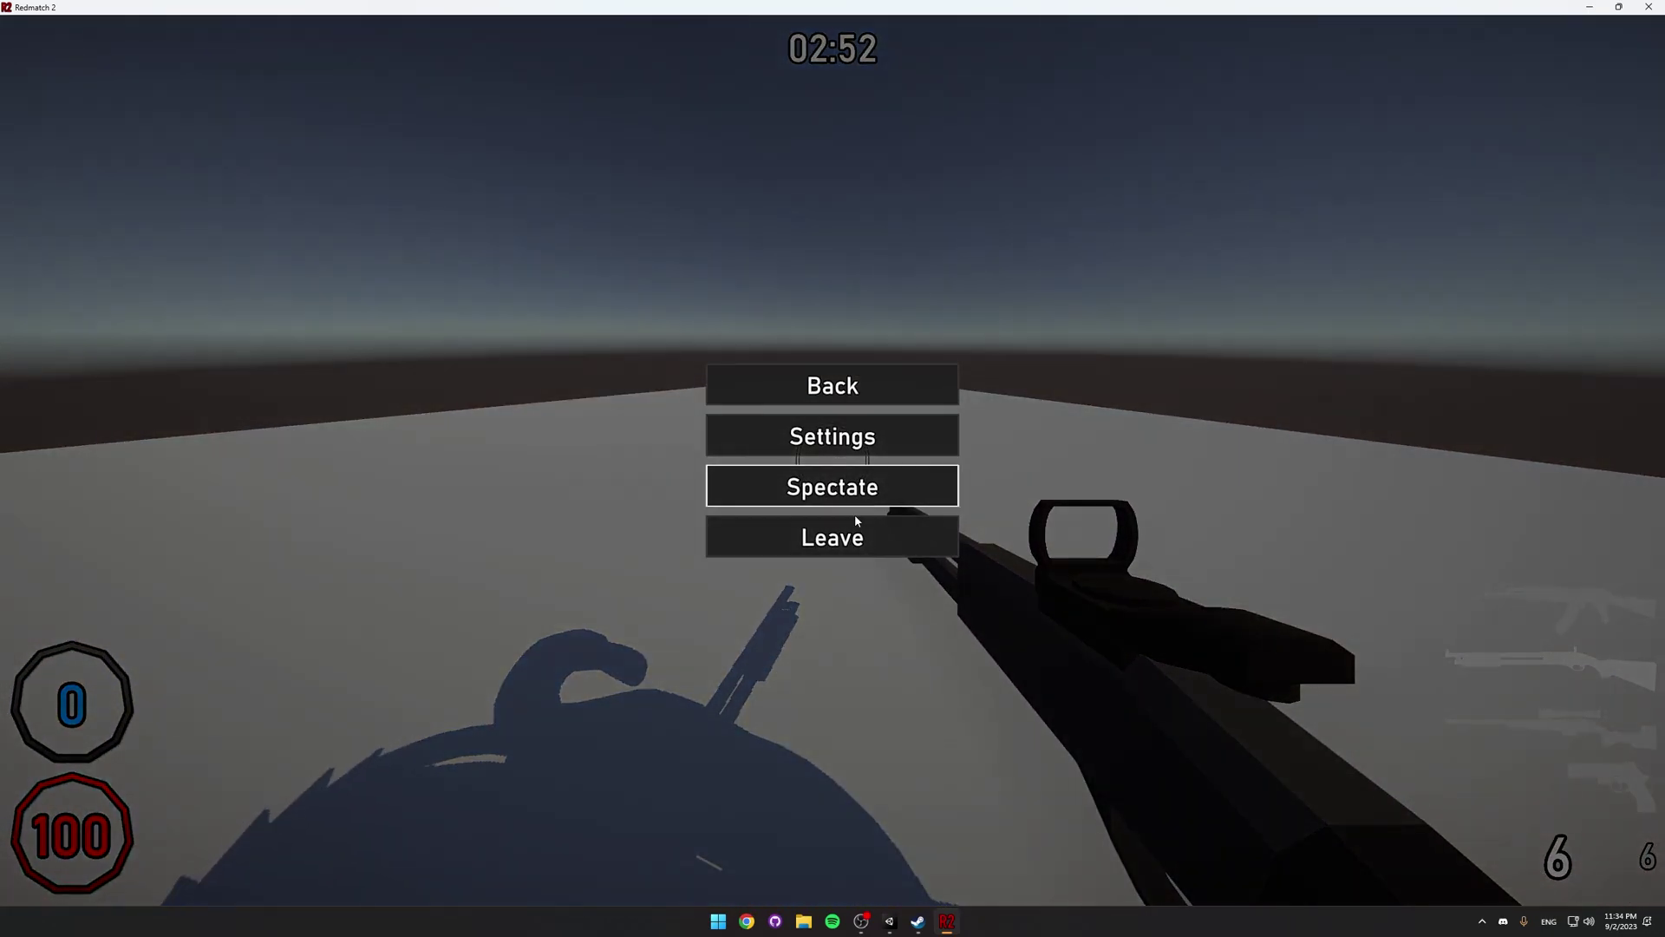
left_click(858, 543)
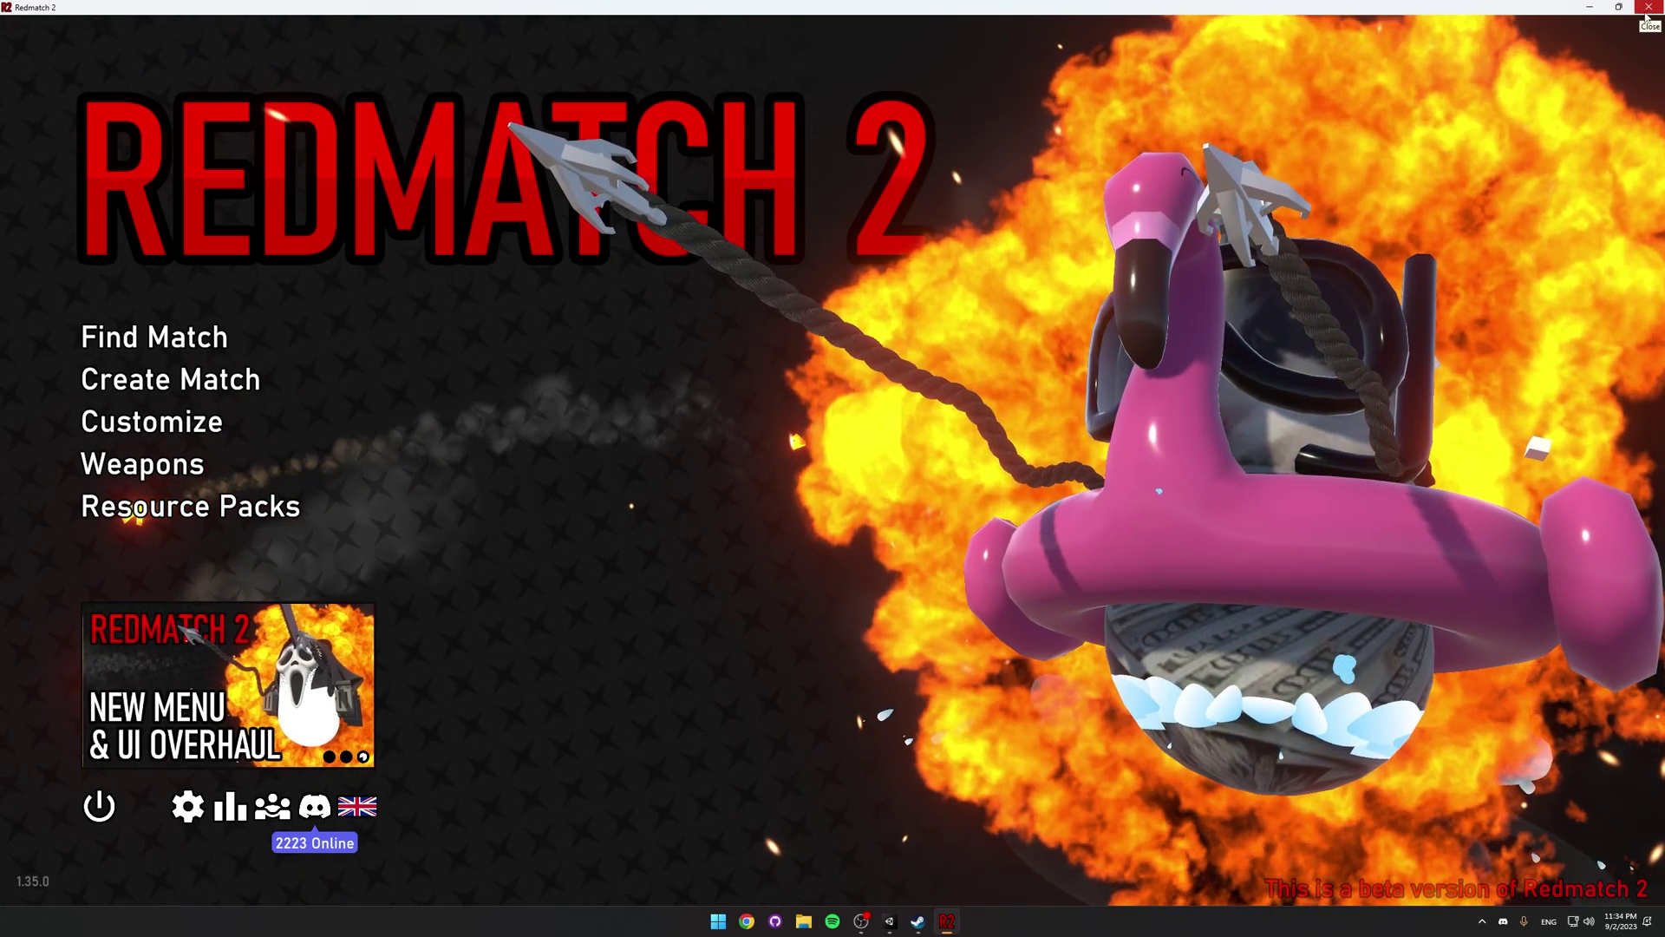
left_click(1646, 13)
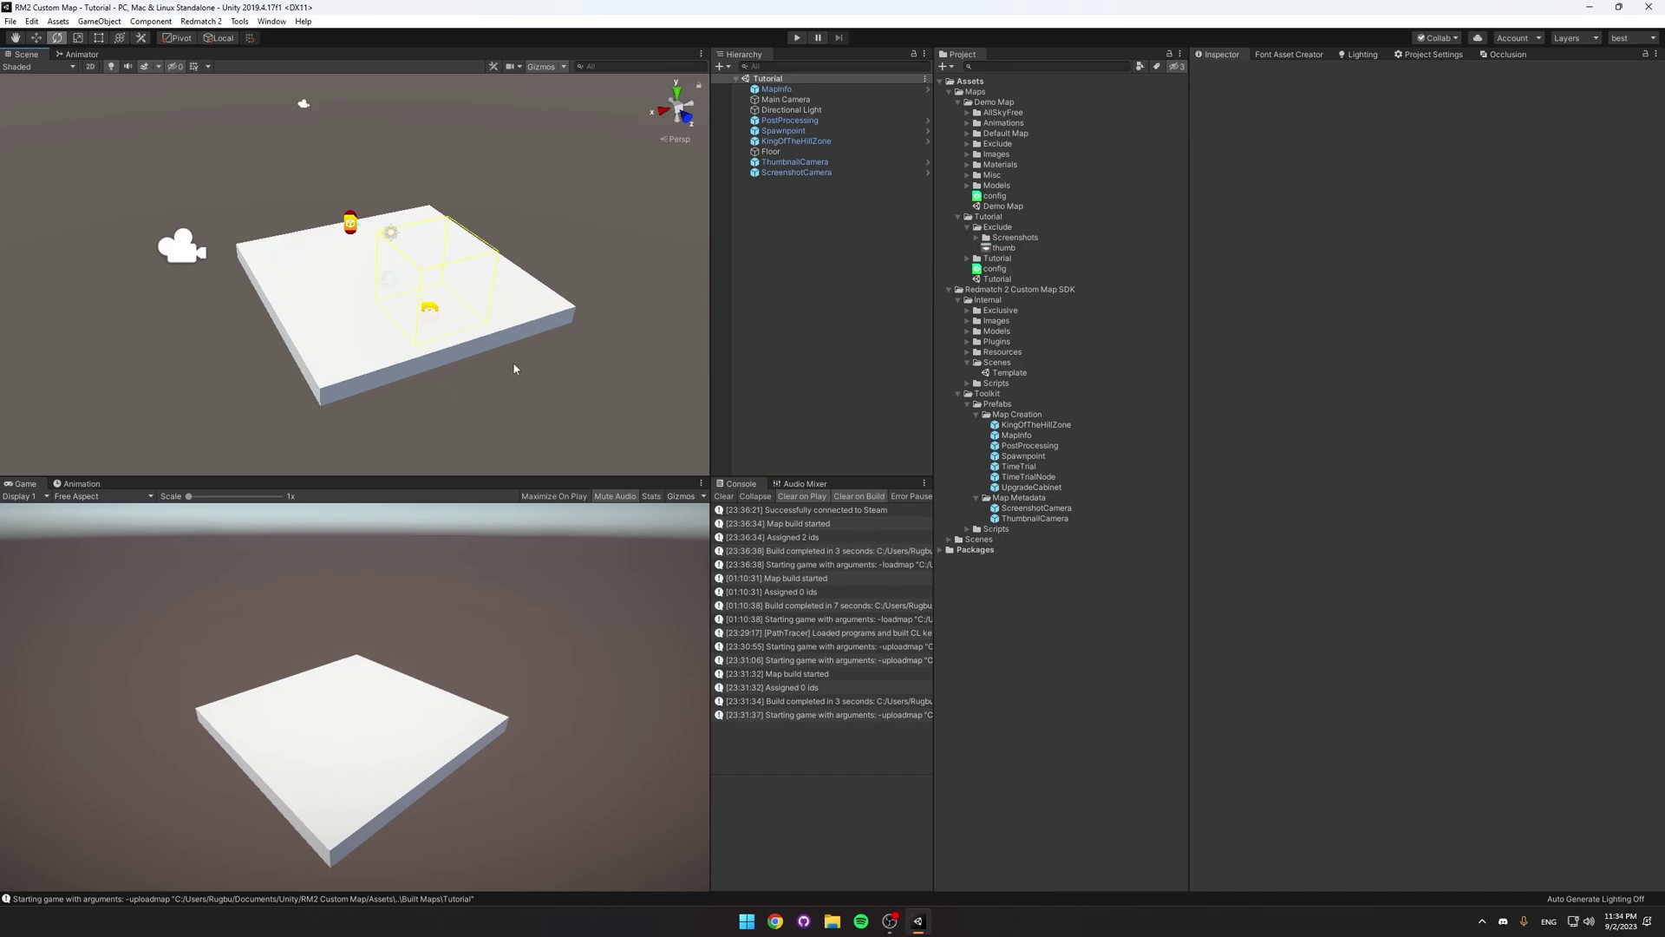
left_click_drag(509, 368, 591, 375, "alt")
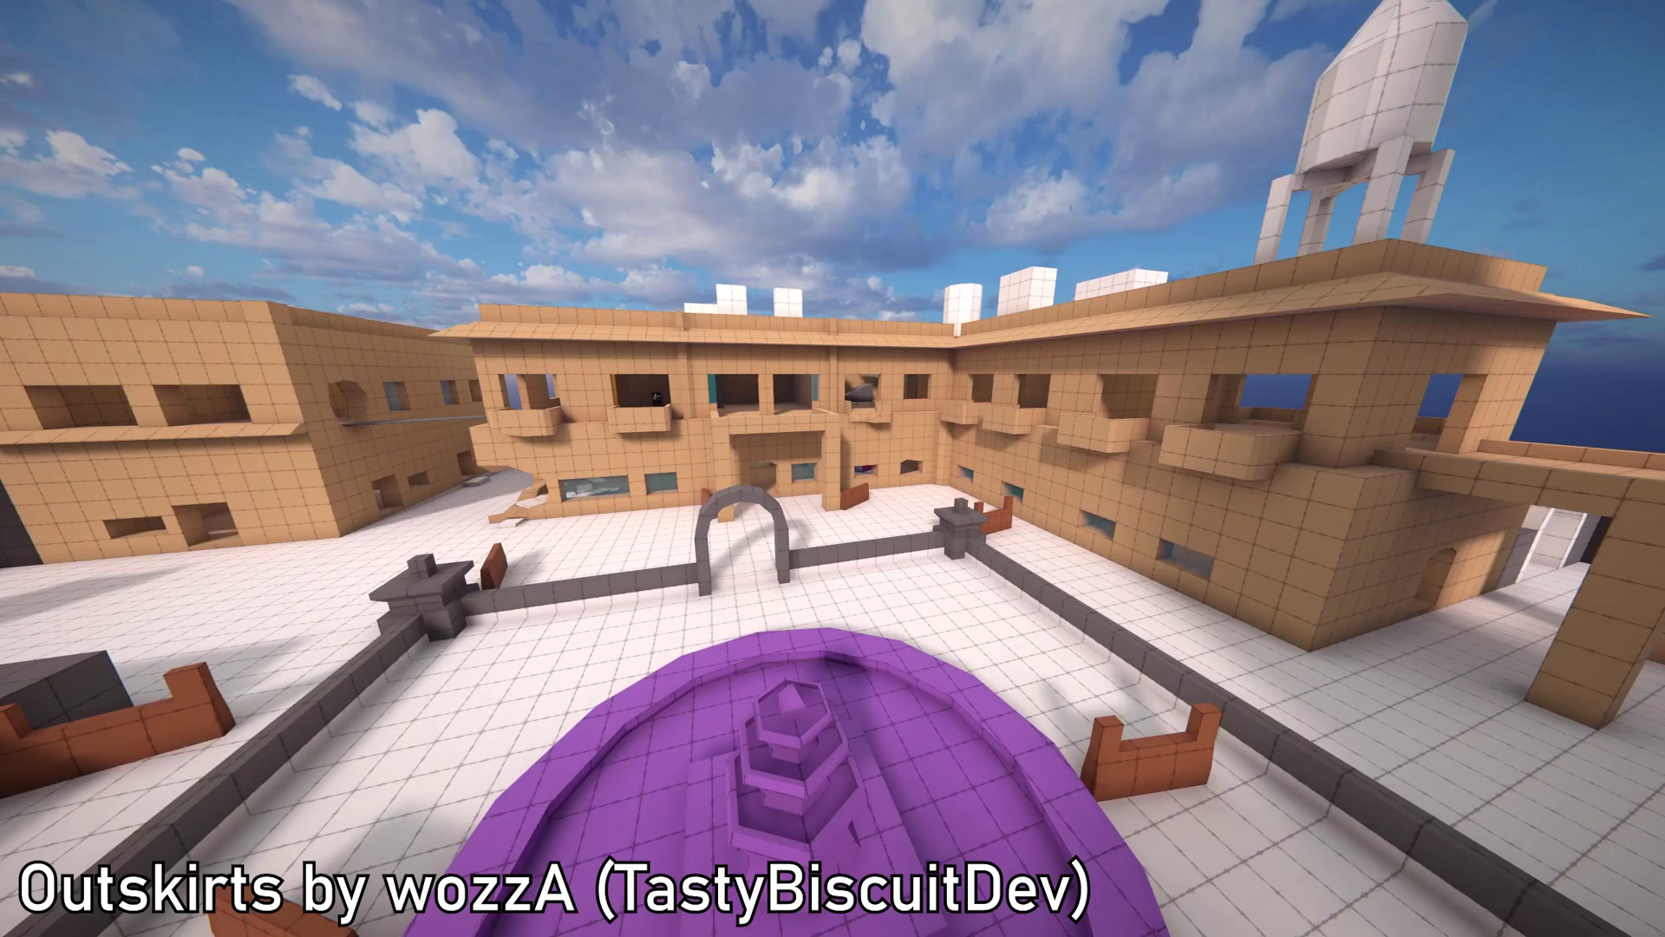